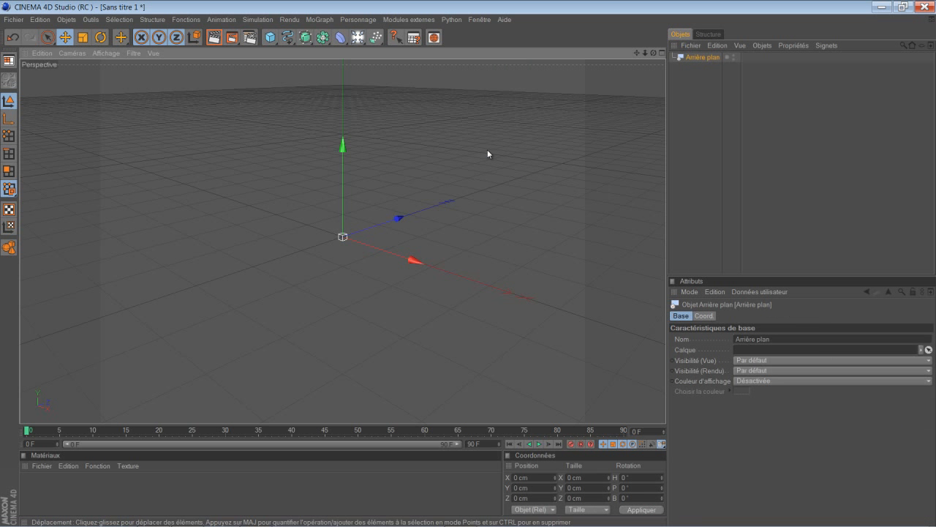
double_click(71, 484)
double_click(31, 483)
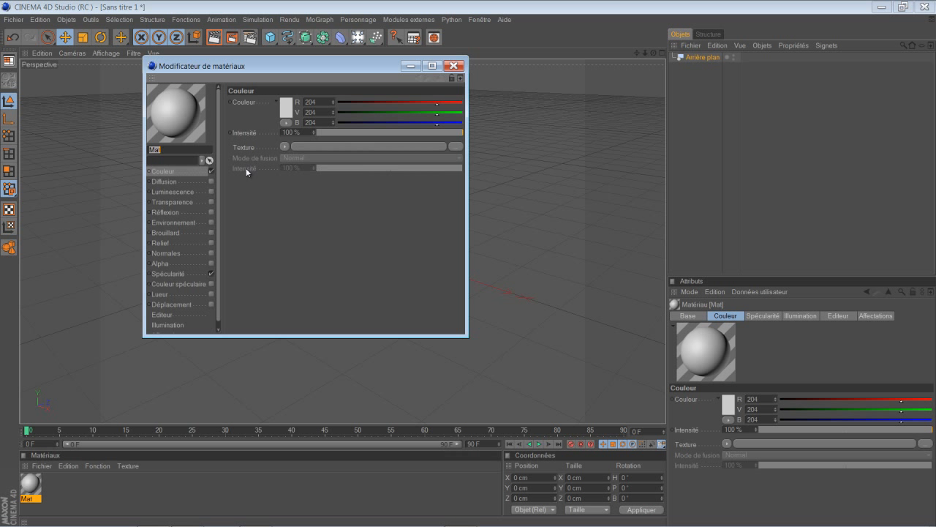
left_click(284, 146)
left_click(307, 168)
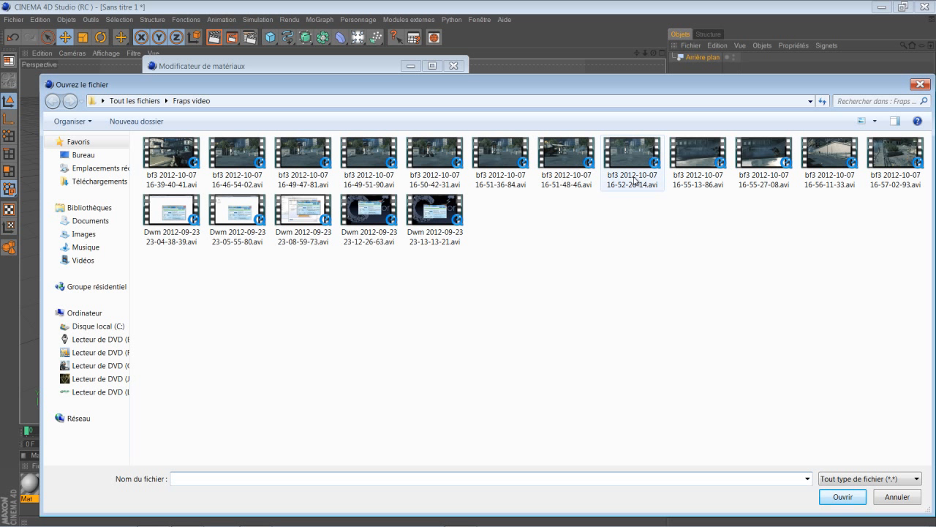
left_click(634, 180)
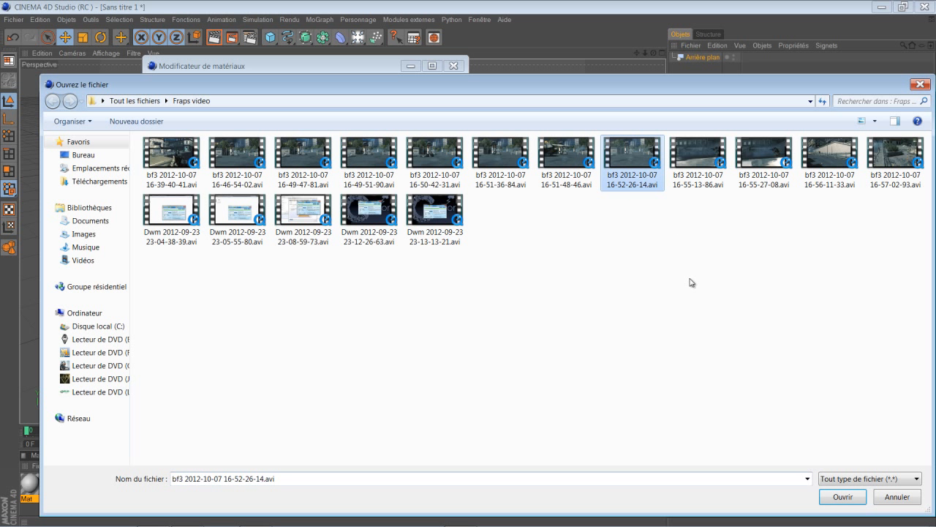
left_click(842, 496)
left_click(563, 316)
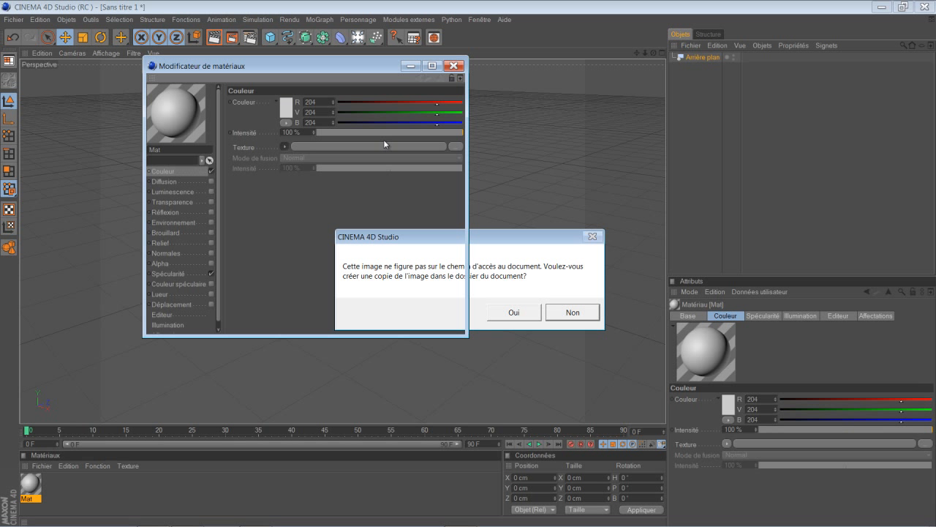
Set the texture's sampling to Sans and apply the material to the Arrière plan object.
left_click(387, 159)
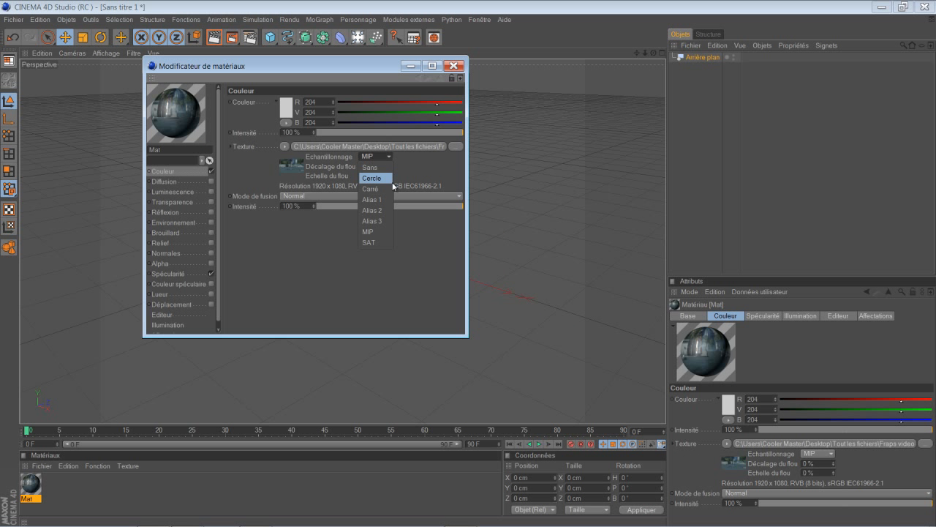
left_click(387, 168)
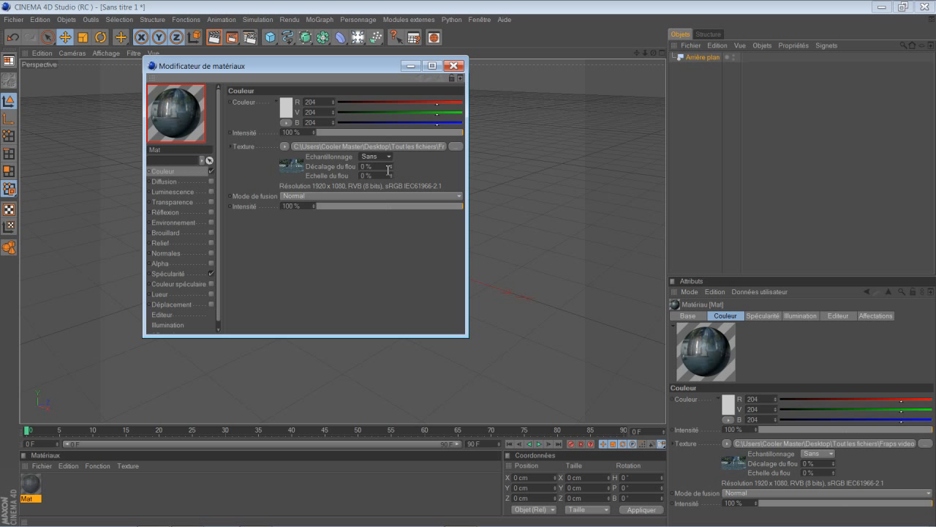
left_click(454, 65)
left_click_drag(366, 347, 715, 58)
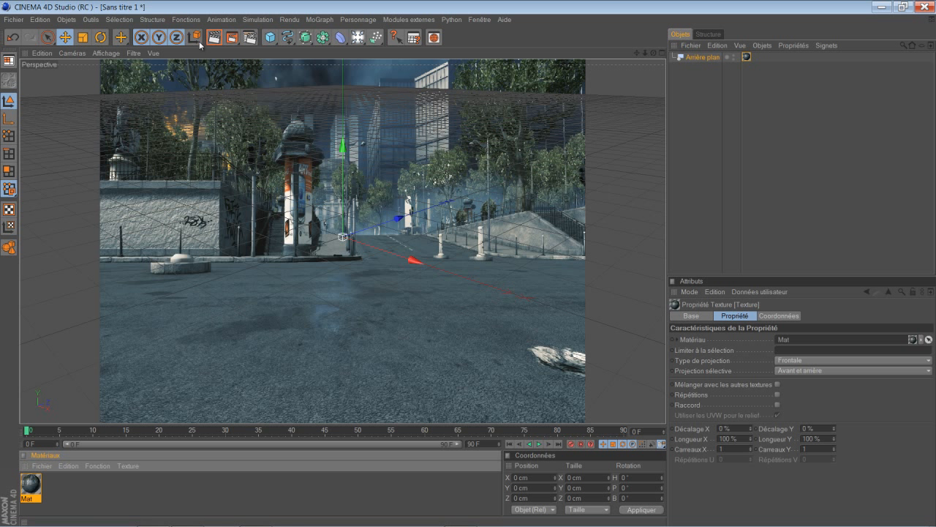
Set the render output to the HDV/HDTV 720 29.97 film/video preset.
left_click(249, 37)
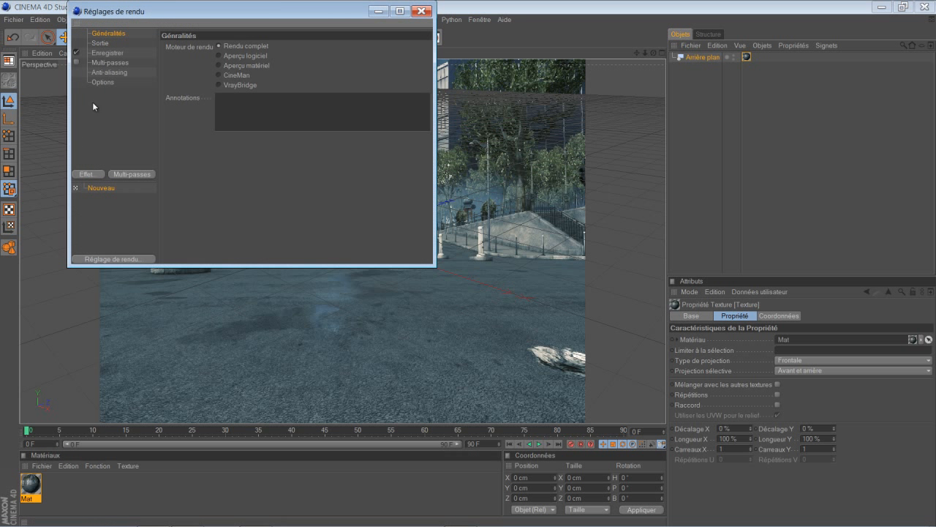
left_click(99, 43)
left_click(171, 47)
mouse_move(205, 79)
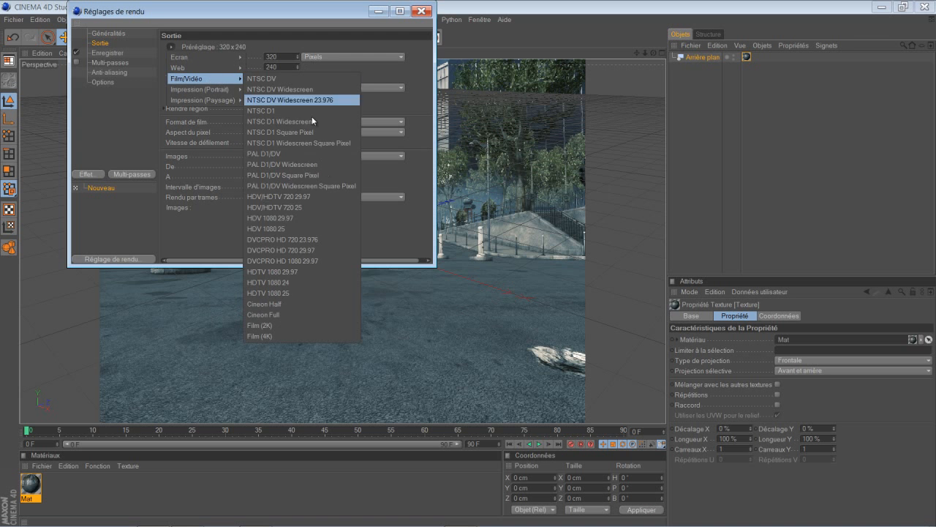
left_click(317, 195)
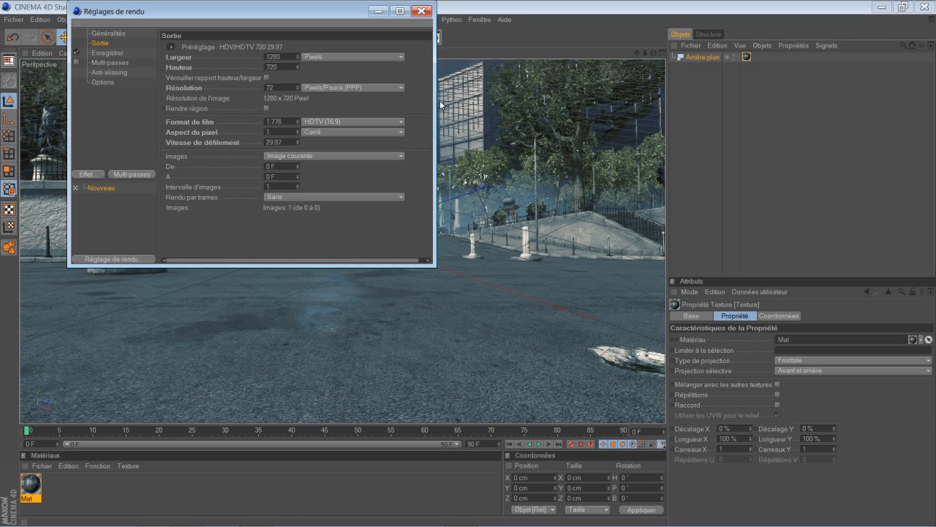
left_click(422, 11)
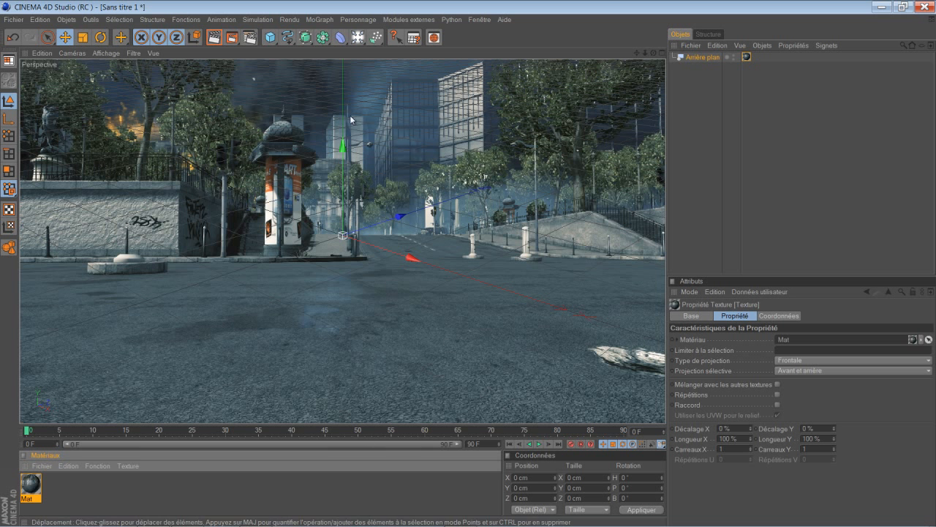
Add a Plan object and rotate it to match the road's perspective, with H about -44.8° and B about -17.2°.
left_click(270, 37)
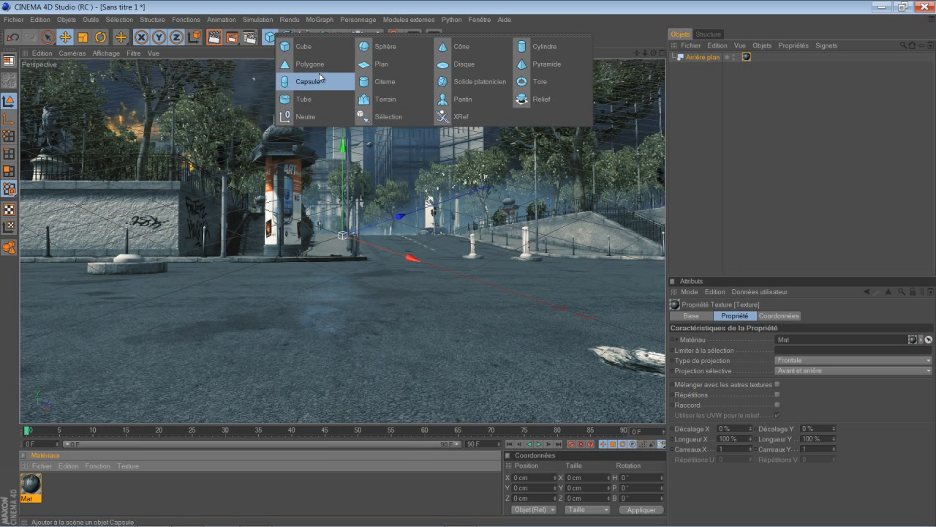
left_click(381, 64)
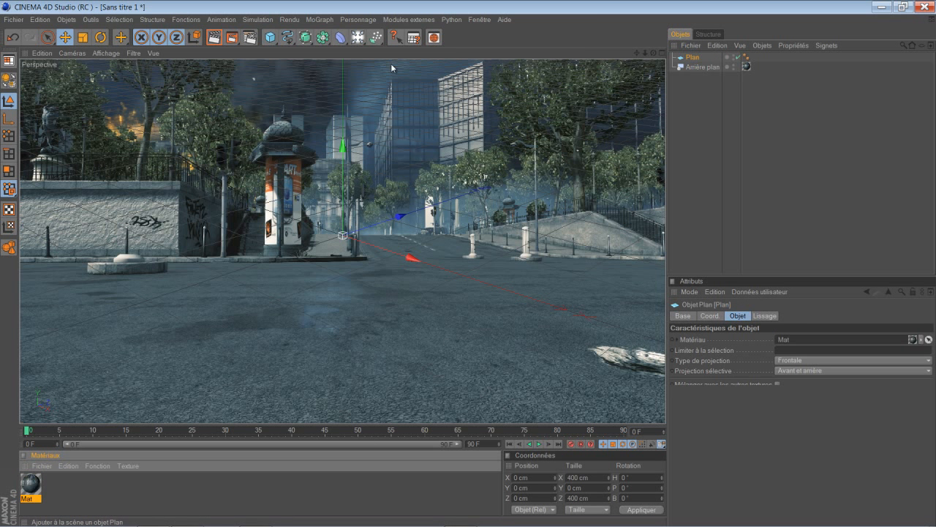
left_click(700, 67)
left_click(105, 41)
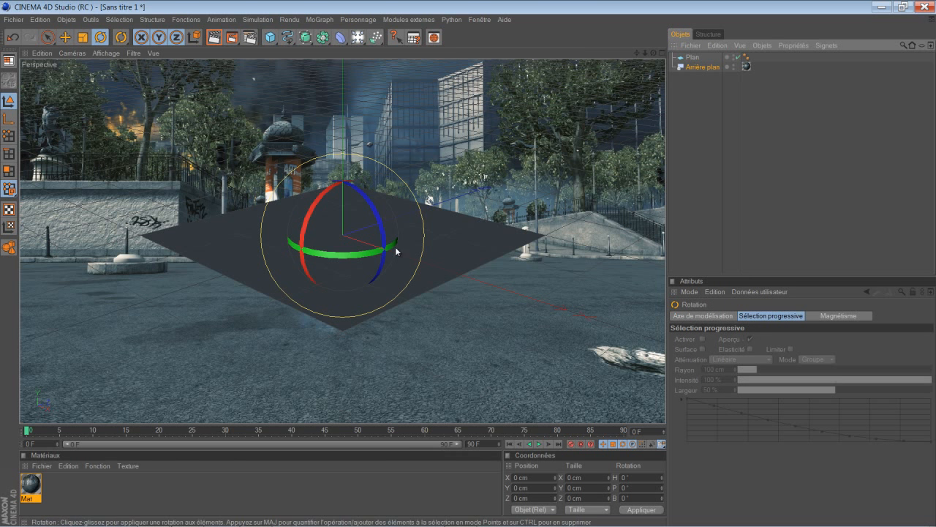
left_click_drag(367, 254, 323, 262)
left_click(691, 57)
left_click_drag(349, 227, 347, 210)
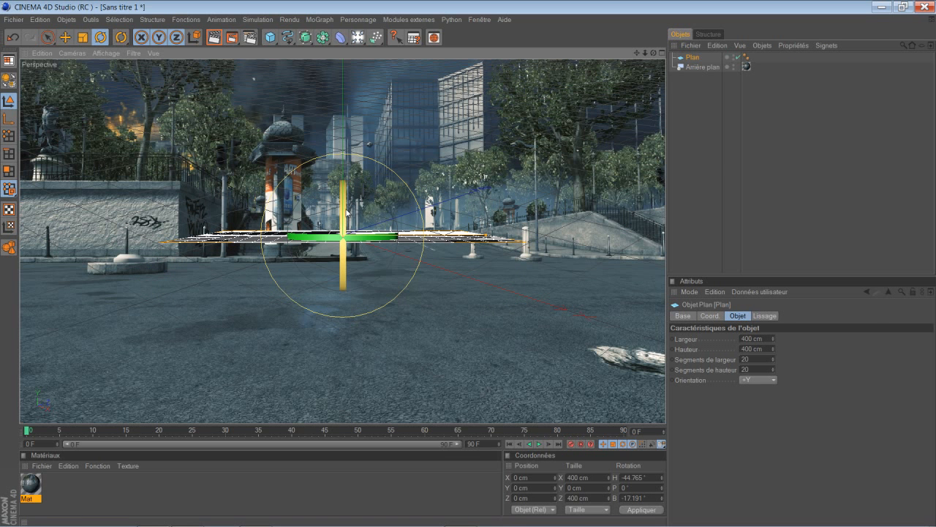
Lower the plane onto the road at about Y -103.8 cm and scale it uniformly to about 1768 cm per side.
left_click(66, 37)
left_click_drag(343, 148, 468, 263)
left_click(83, 38)
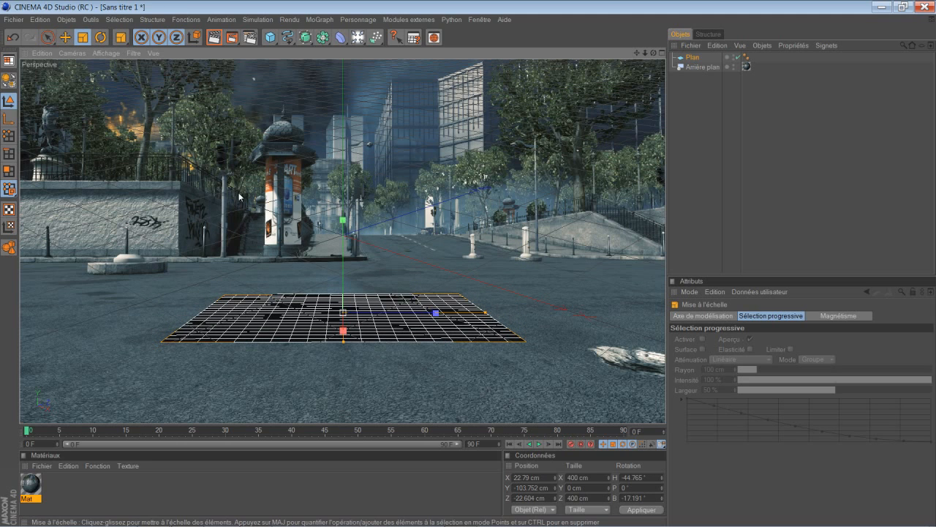
mouse_move(212, 257)
left_mouse_down()
mouse_move(499, 253)
mouse_move(465, 264)
mouse_move(213, 258)
left_mouse_up()
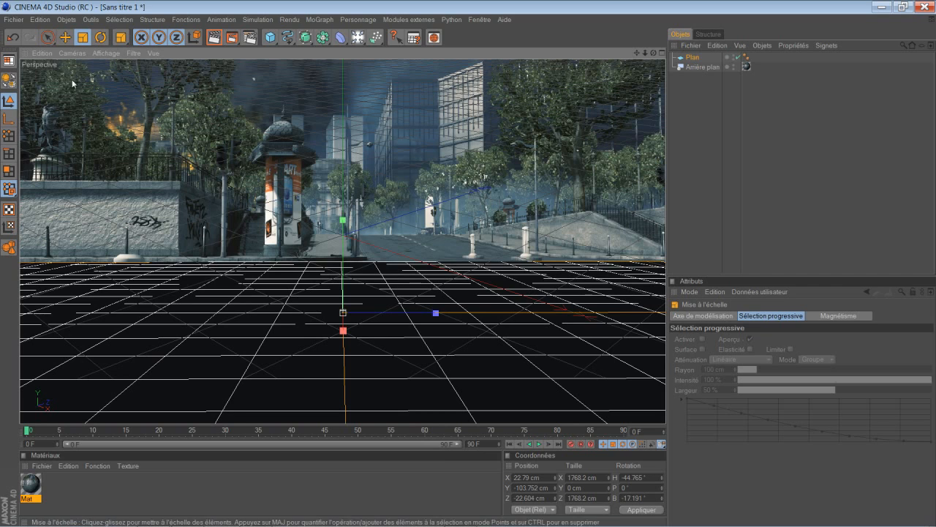
Reposition the plane to cover the road up to the kerb, at about X -271, Y -269, Z 269 cm.
left_click(66, 38)
left_click_drag(343, 329, 374, 270)
left_click_drag(343, 184, 469, 268)
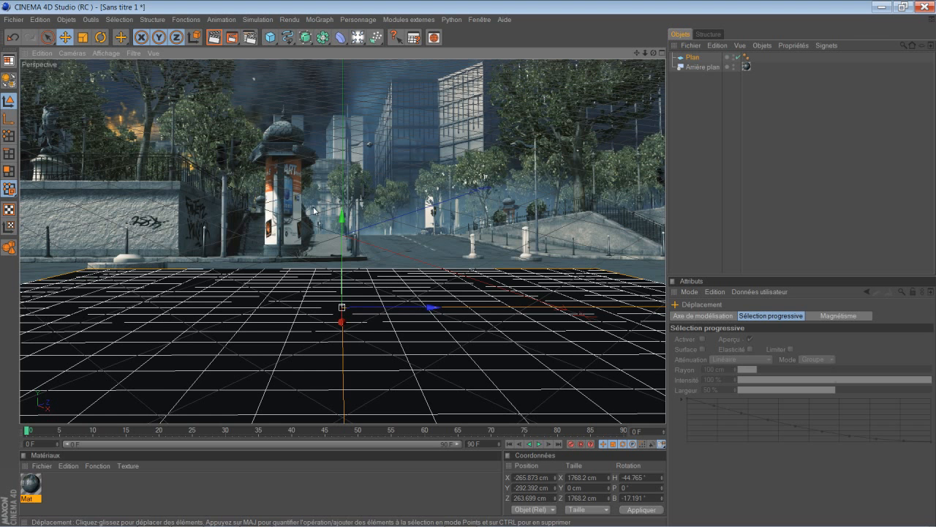
mouse_move(347, 220)
left_mouse_down()
mouse_move(468, 266)
mouse_move(346, 221)
left_mouse_up()
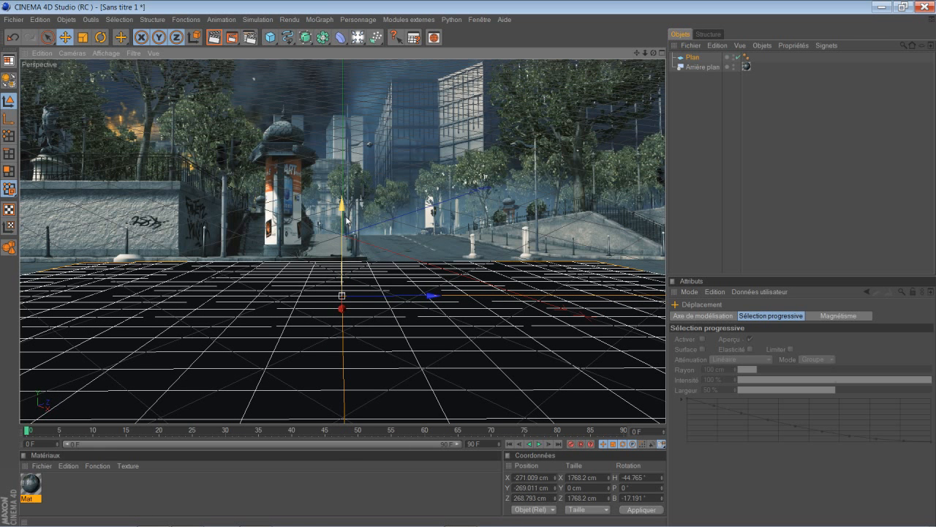
Create a blank second material and copy the Arrière plan object's texture tag onto the plane.
double_click(96, 504)
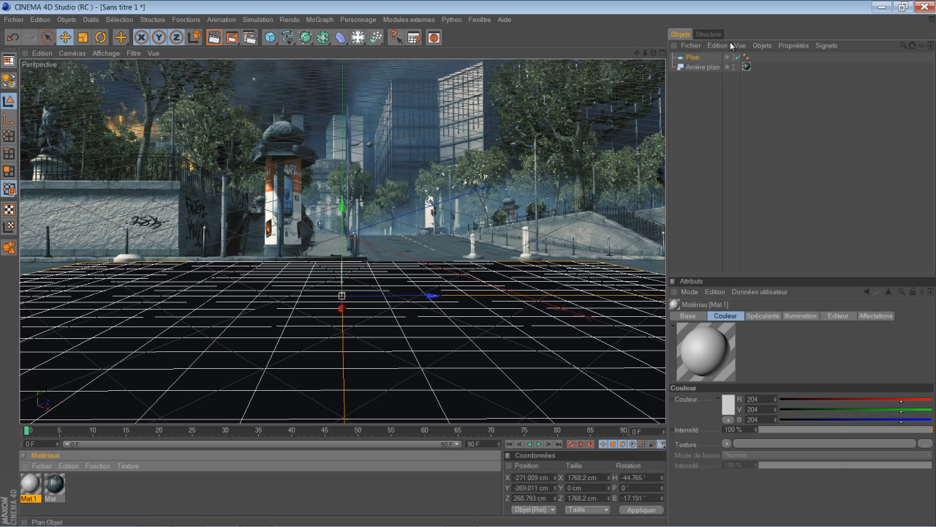
left_click_drag(743, 65, 747, 67)
left_click(747, 66)
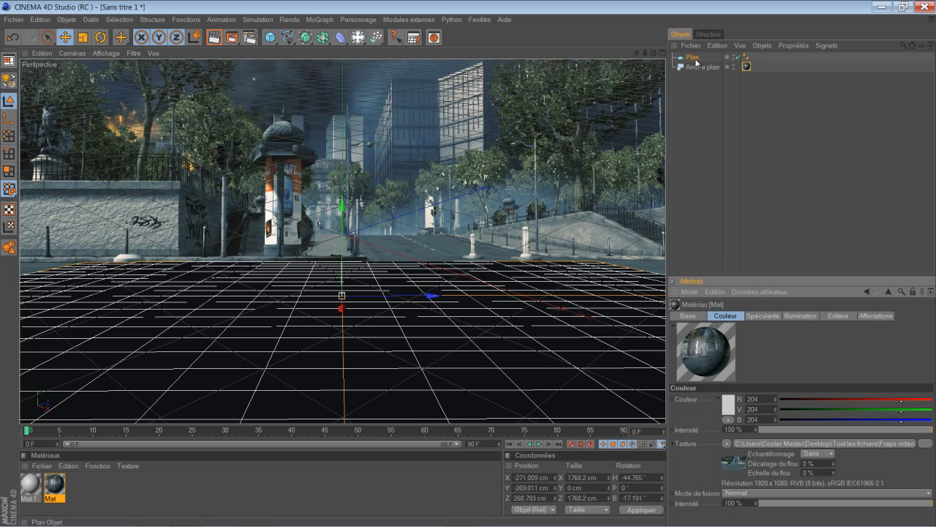
left_click(746, 66)
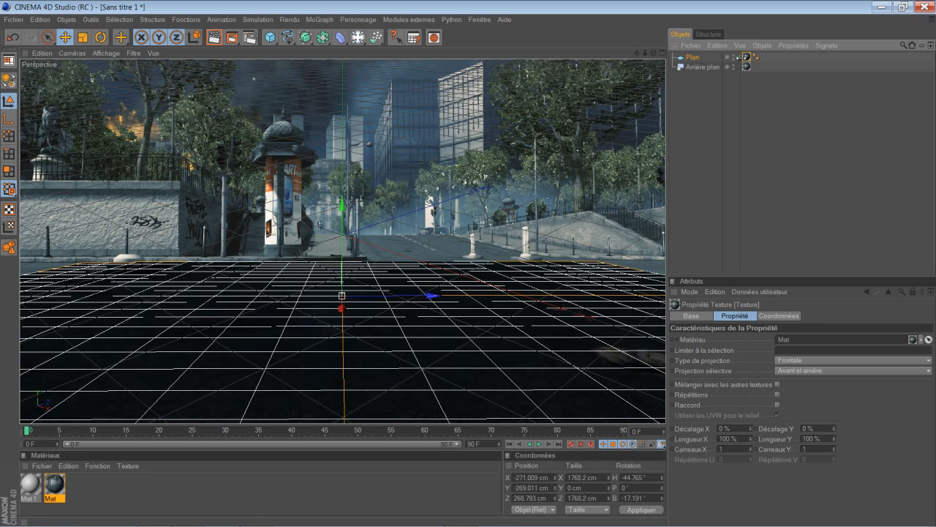
left_click(692, 57)
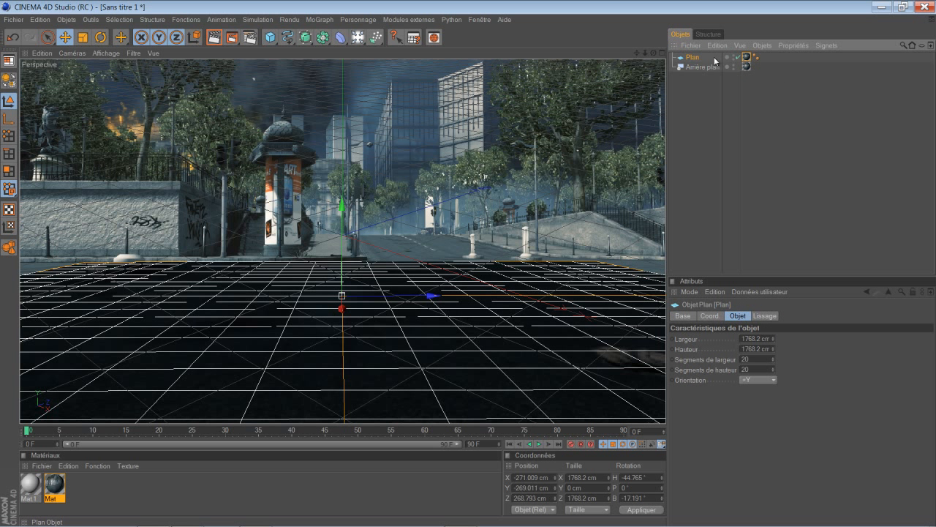
left_click(747, 67)
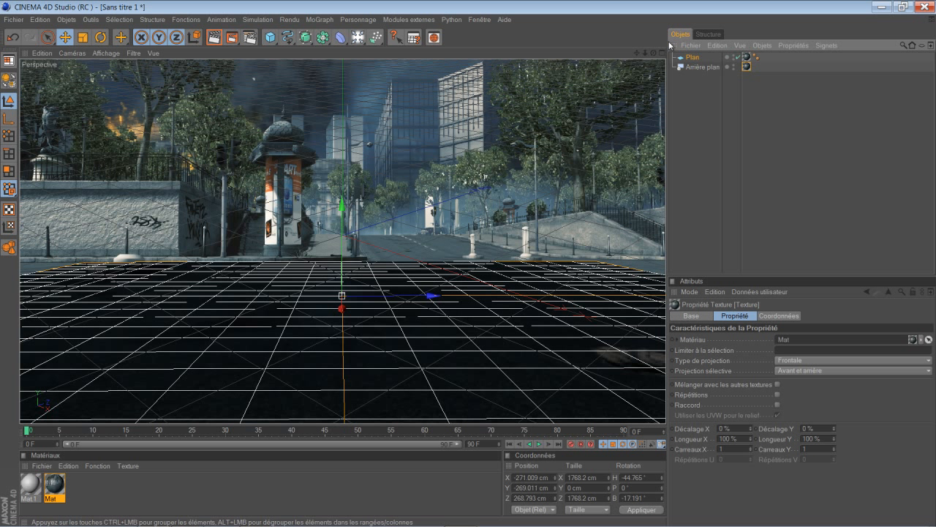
Add a Rendu property to the plane, enable Composition avec le fond, and render the view as a test.
left_click(695, 58)
right_click(693, 58)
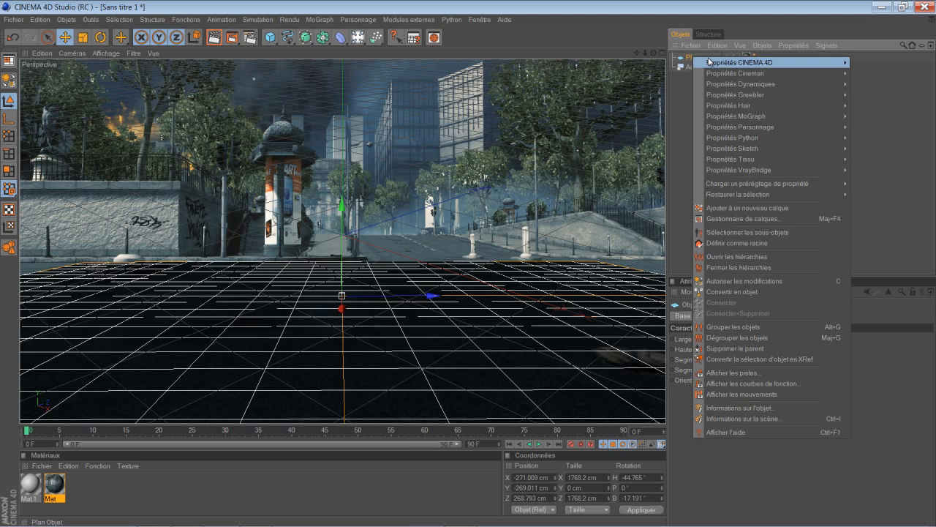
mouse_move(729, 63)
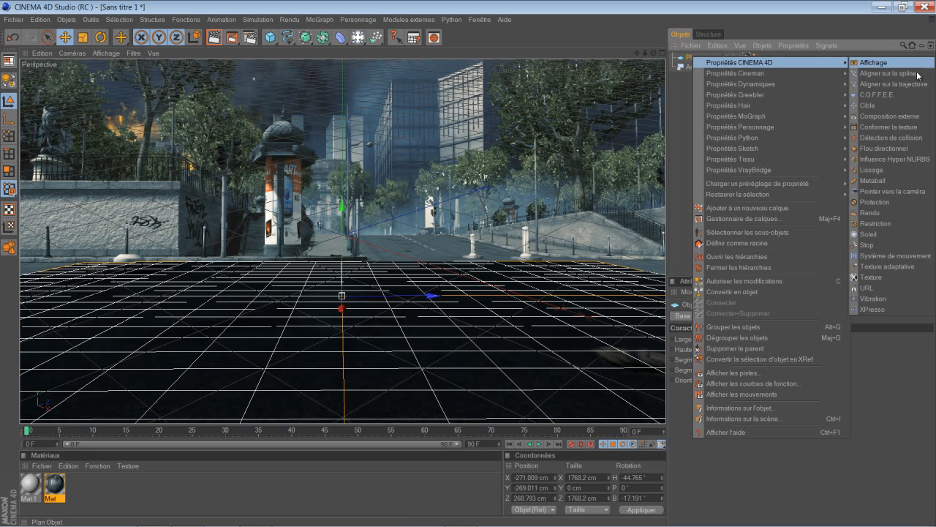
left_click(889, 213)
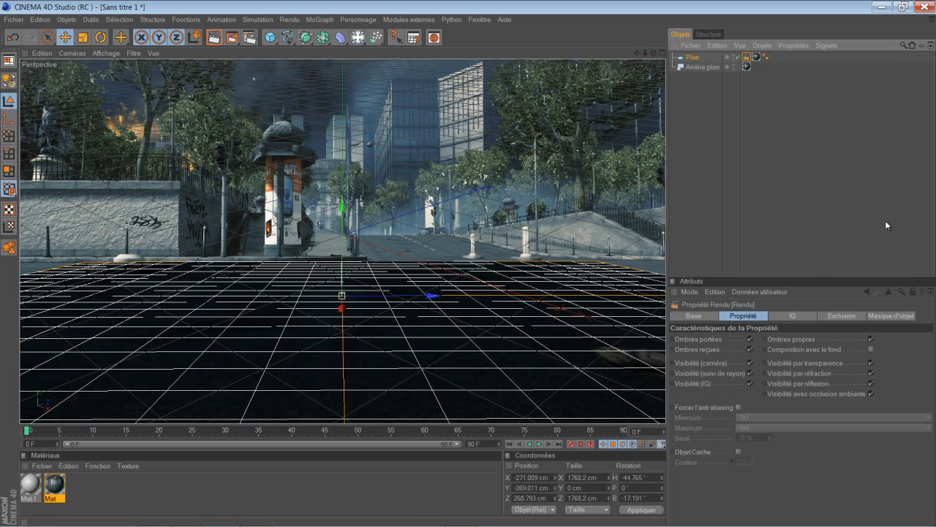
left_click(875, 349)
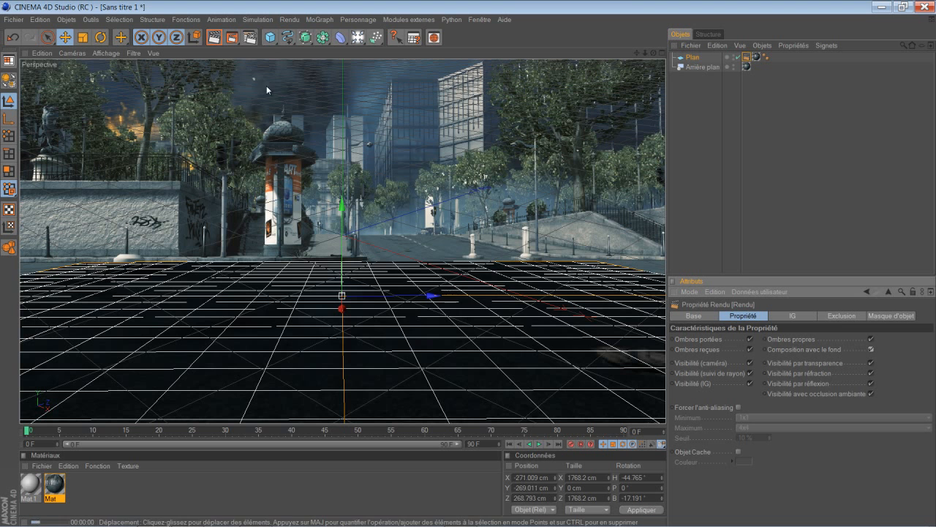
key("ctrl+r")
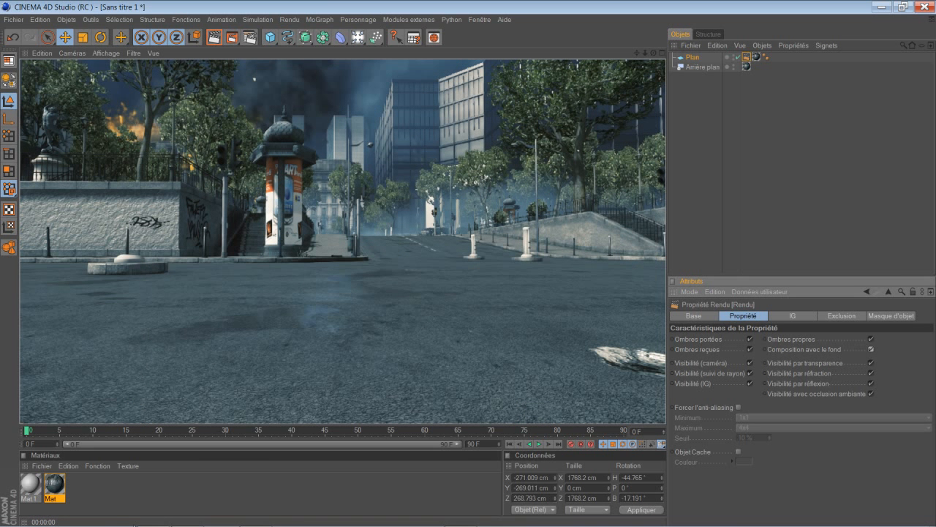
Add a Mo Texte object and rotate it to face the camera, with H about 44.1° and P about -15.8°.
left_click(319, 19)
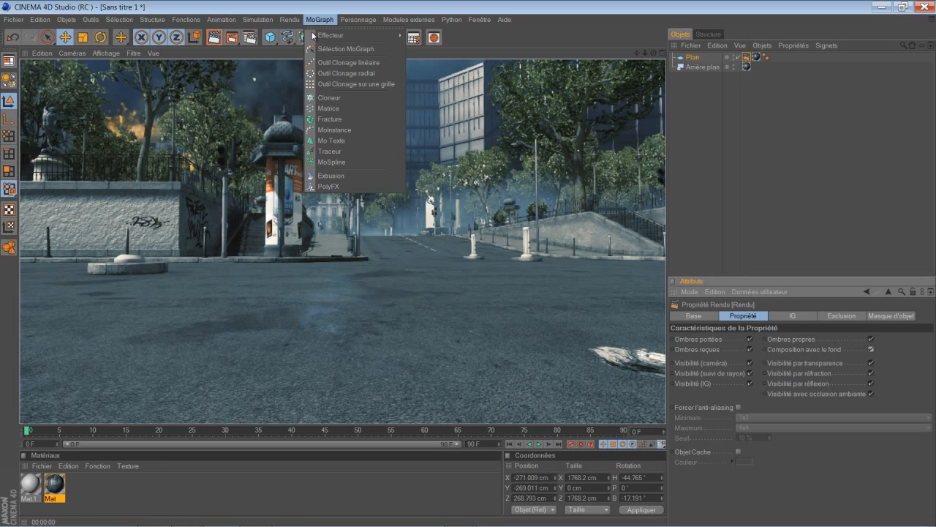
left_click(329, 141)
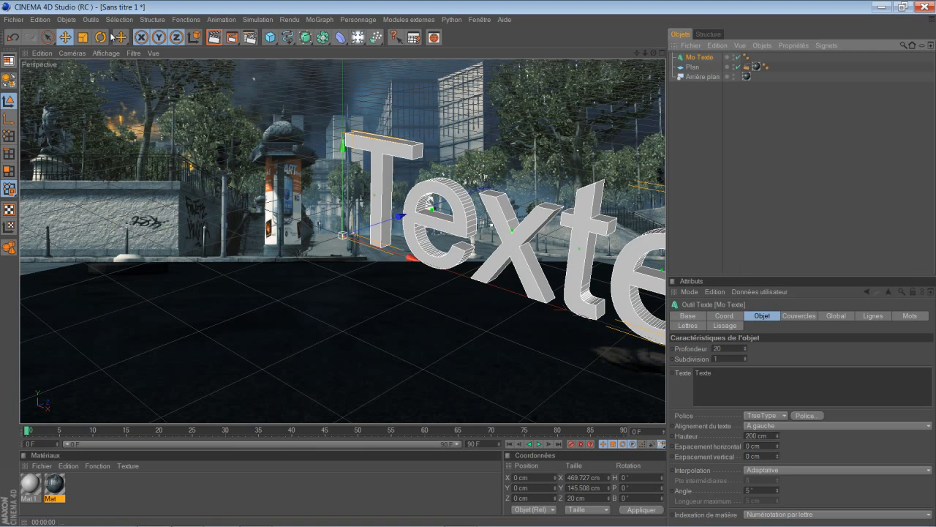
key("r")
left_click_drag(428, 271, 407, 250)
left_click_drag(342, 216, 346, 199)
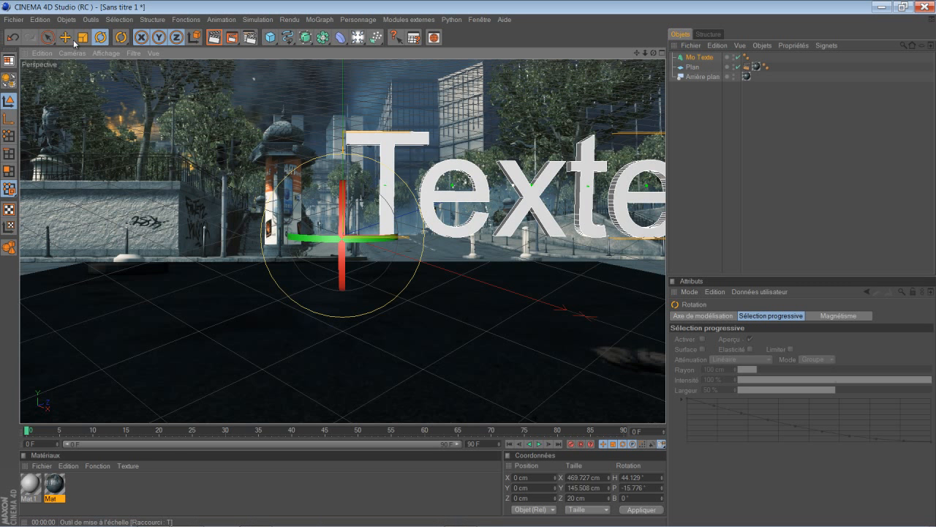
Move the text down onto the road at about X -155.6, Y -138.8, Z -205.6 cm.
key("e")
left_click_drag(435, 236, 251, 235)
left_click_drag(160, 145, 160, 247)
left_click_drag(469, 268, 470, 271)
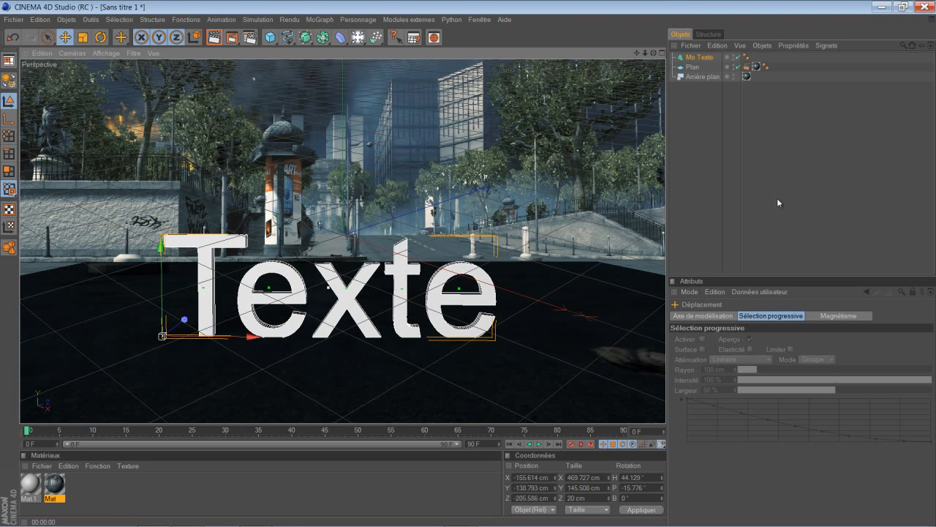
Replace the Mo Texte object's text with PSYCODELIR.
left_click(700, 58)
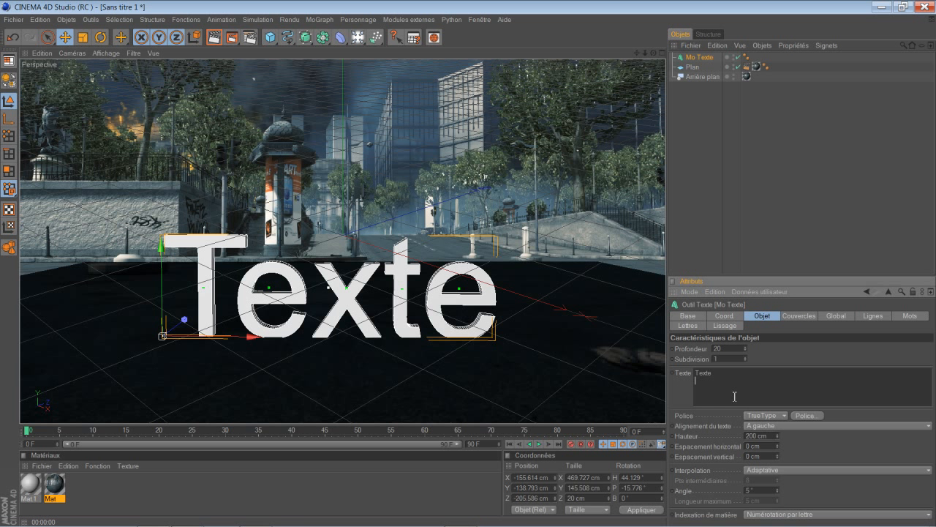
type("DE")
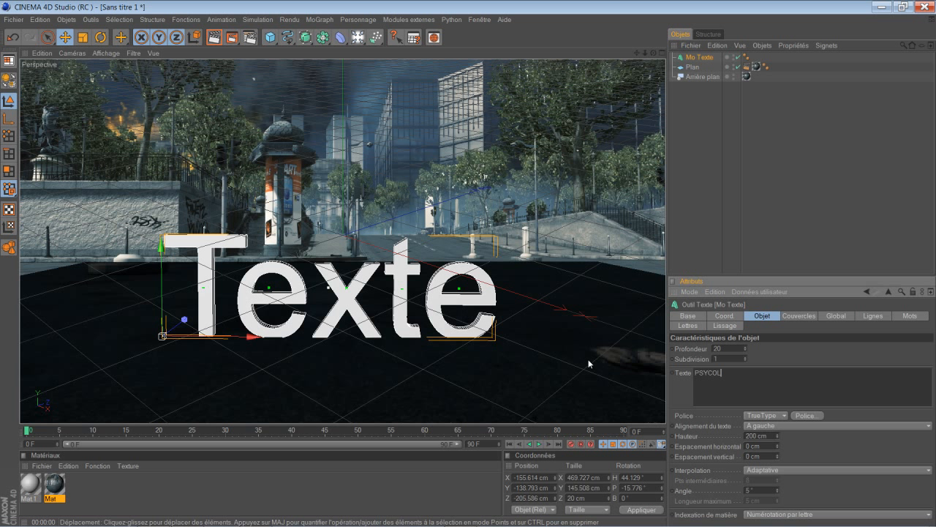
type("LIR")
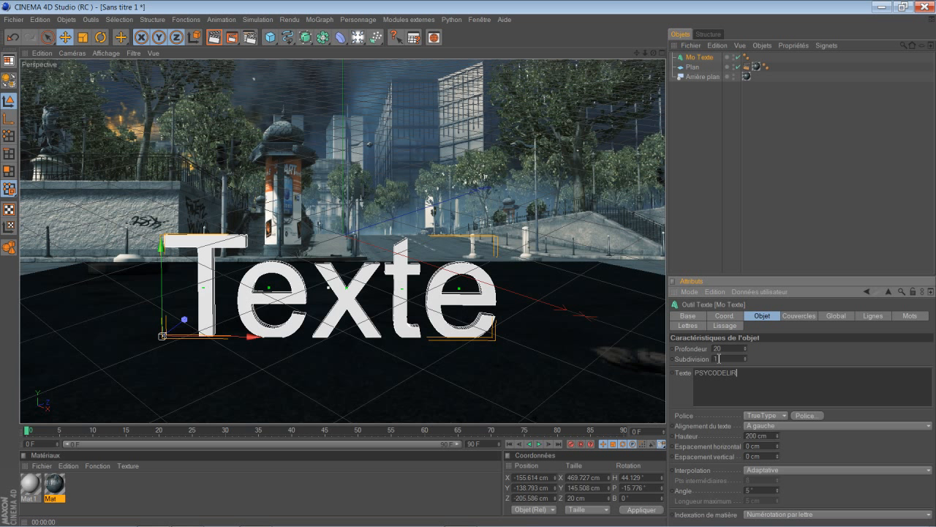
Compare the Base4 and bioliquid fonts for the text and apply Base4.
left_click(804, 415)
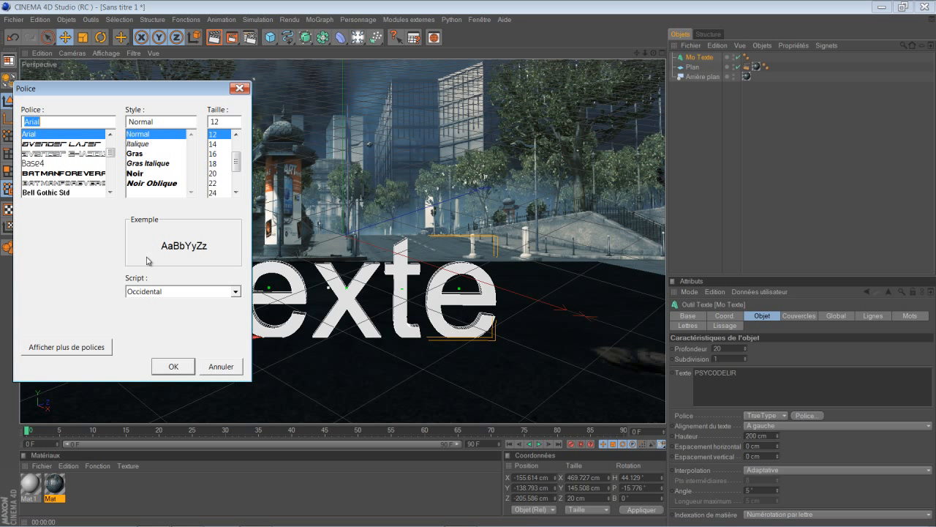
left_click(27, 162)
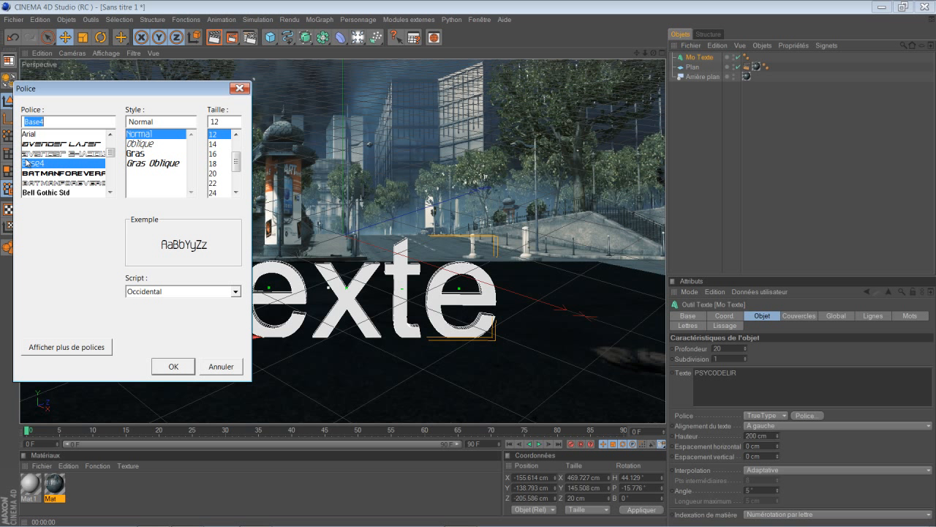
left_click(110, 192)
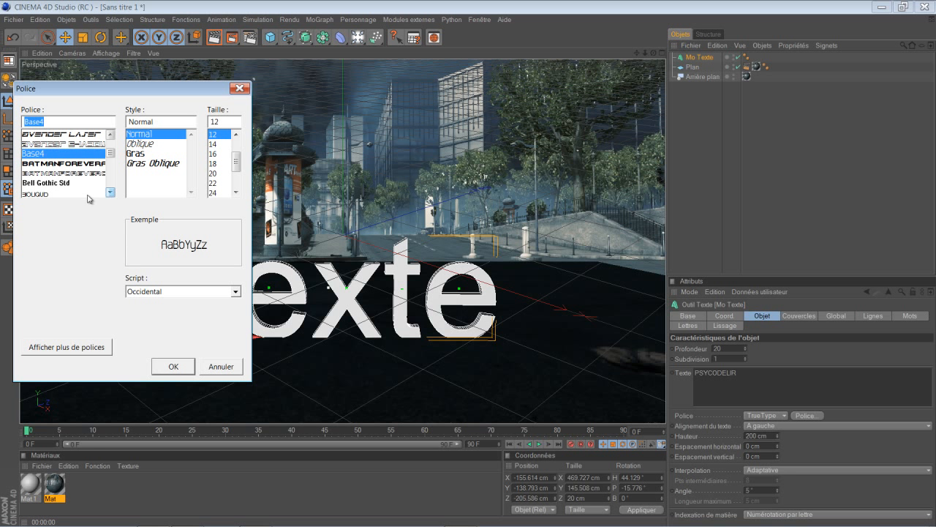
left_click(38, 194)
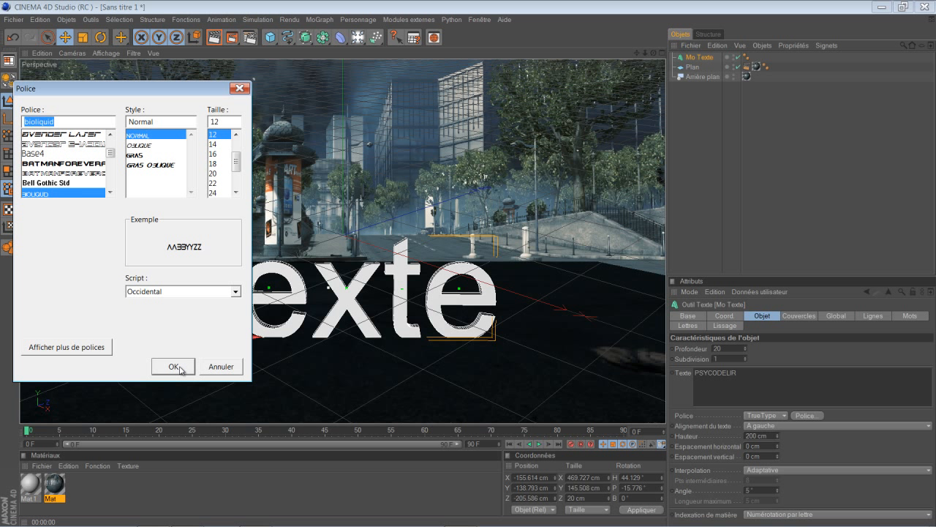
left_click(36, 155)
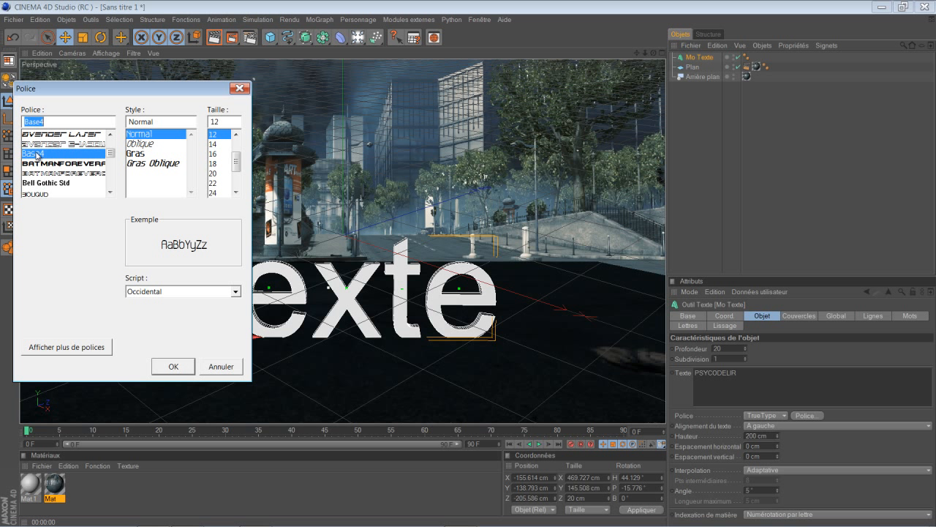
left_click(170, 367)
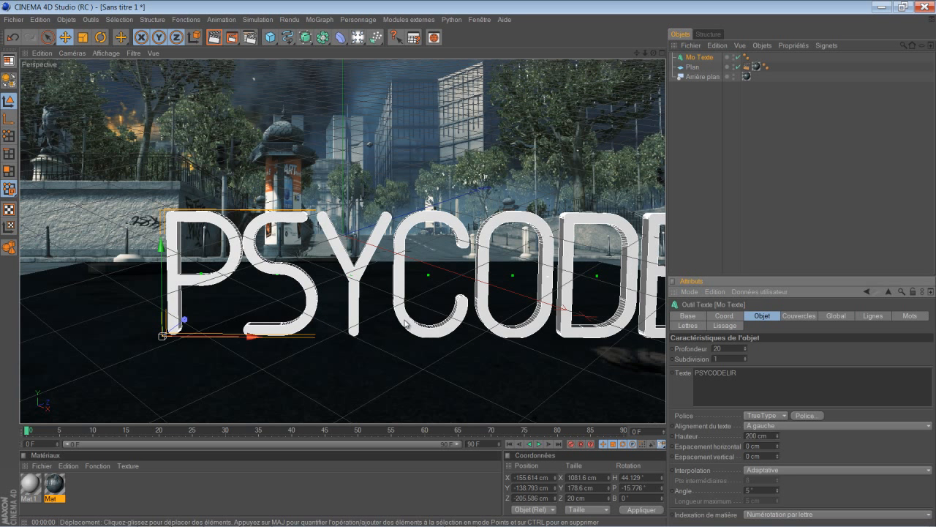
Scale the text down to about 579 cm wide, shift it to about X -168, Z -217.6 cm, and render the view.
key("t")
left_click_drag(439, 272, 293, 275)
left_click(65, 37)
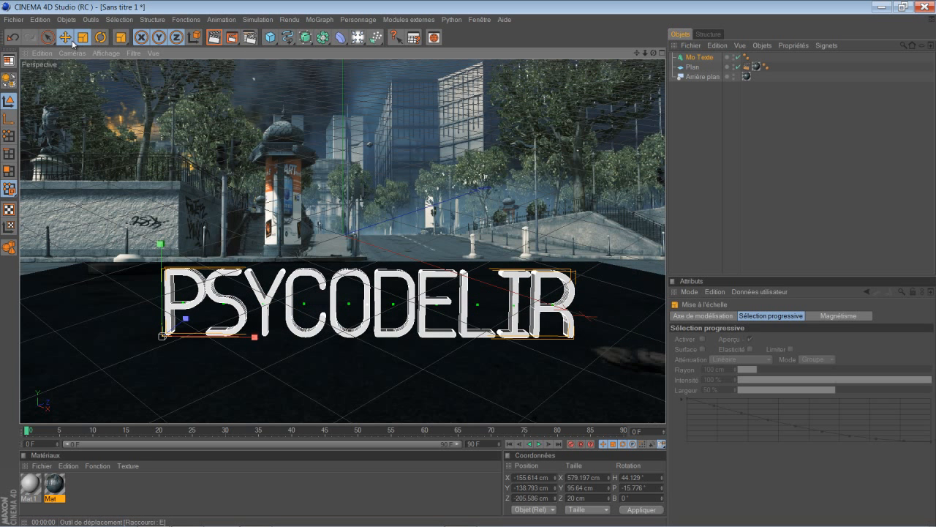
left_click_drag(253, 336, 428, 272)
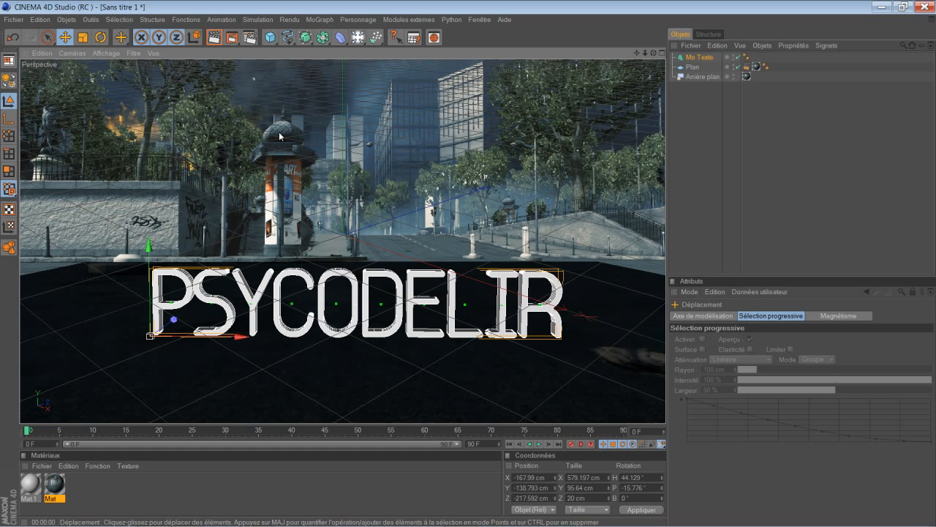
left_click(216, 39)
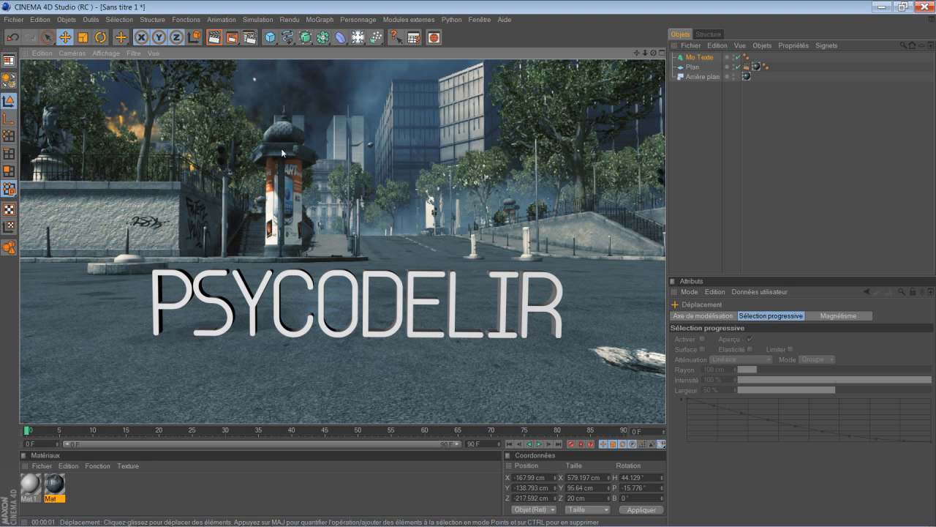
Set the text's extrusion depth (Profondeur) to 50 and render the view as a test.
left_click(710, 57)
double_click(725, 348)
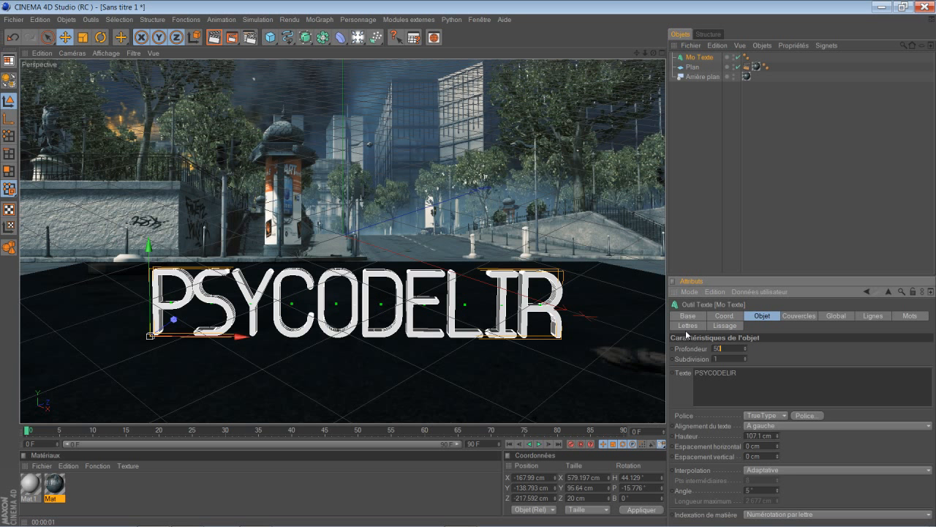
type("50")
key("Return")
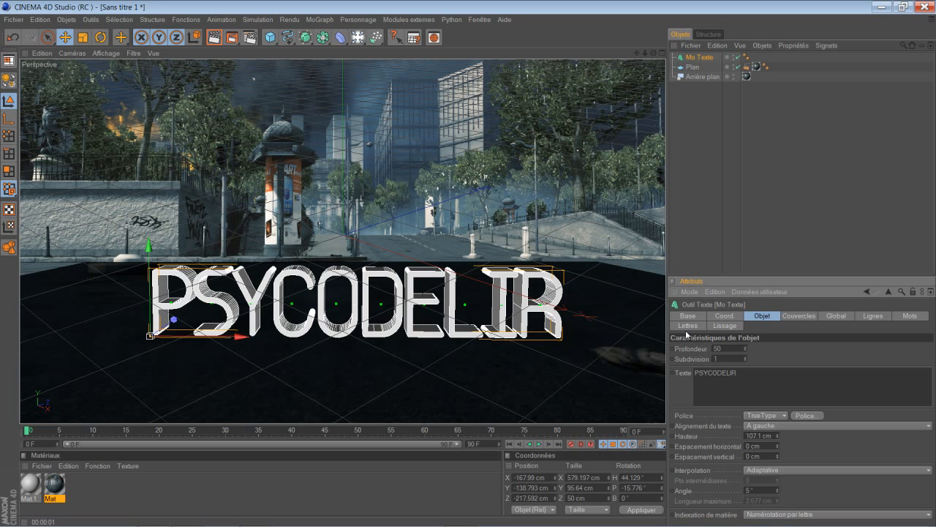
left_click(214, 37)
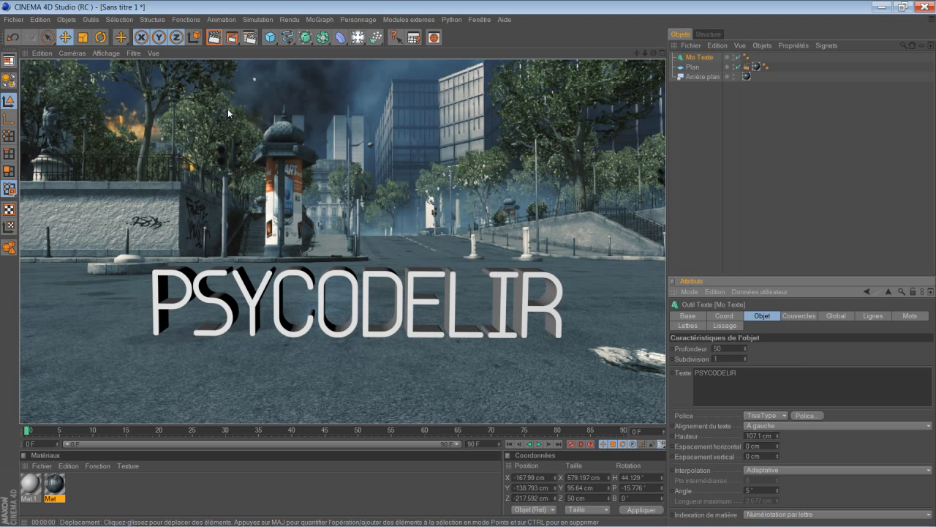
Change the text's font to Calibri and shift it sideways to about X -140.2, Z -190.7 cm.
left_click(804, 415)
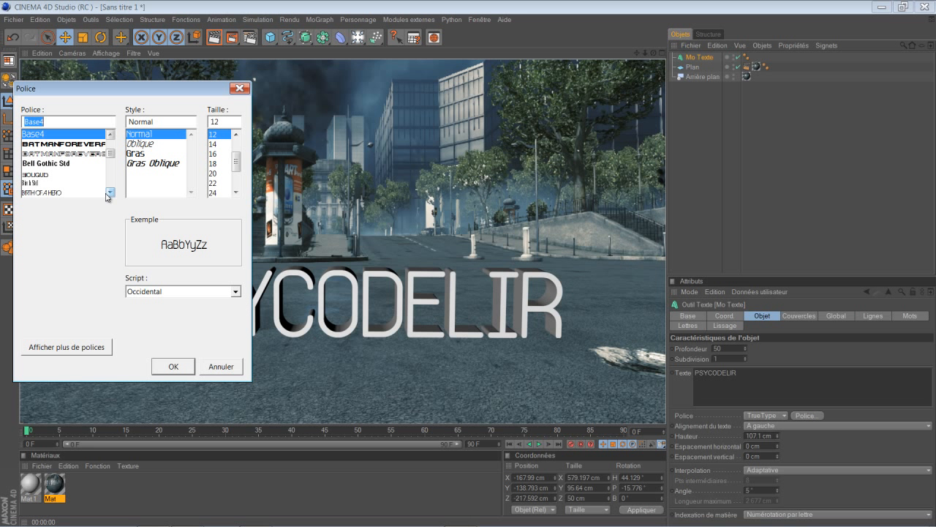
scroll(66, 163, "down", 6)
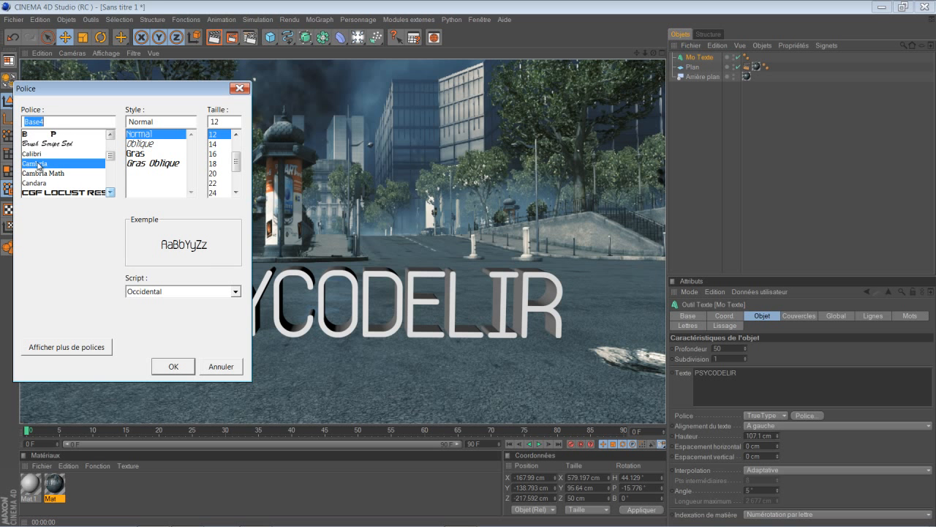
left_click(36, 154)
left_click(162, 368)
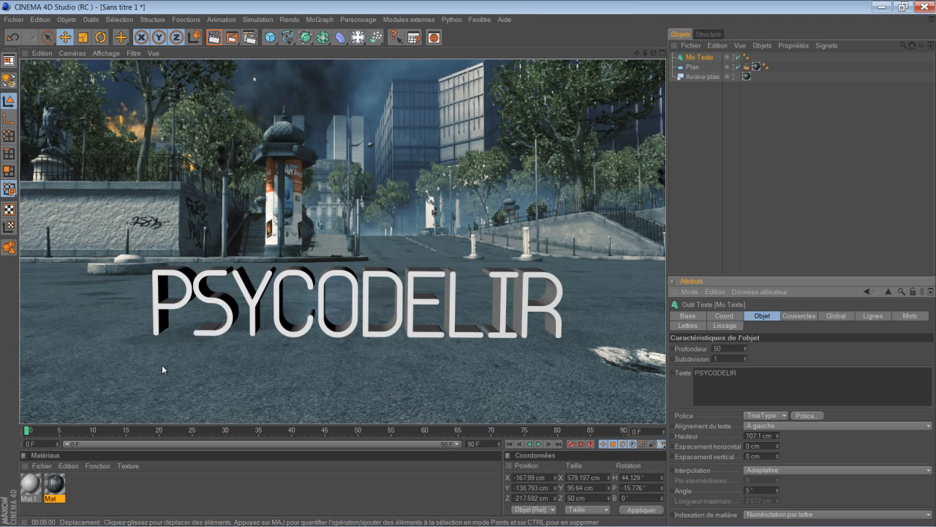
left_click_drag(257, 338, 285, 338)
Change the text's font to bioliquid and raise the text slightly to about Y -135.5 cm.
left_click(809, 414)
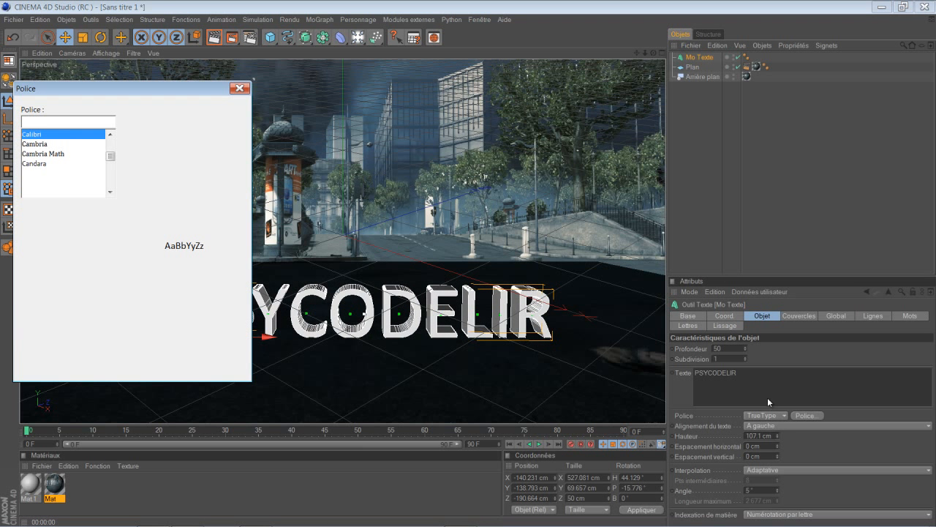
left_click(109, 135)
left_click(110, 134)
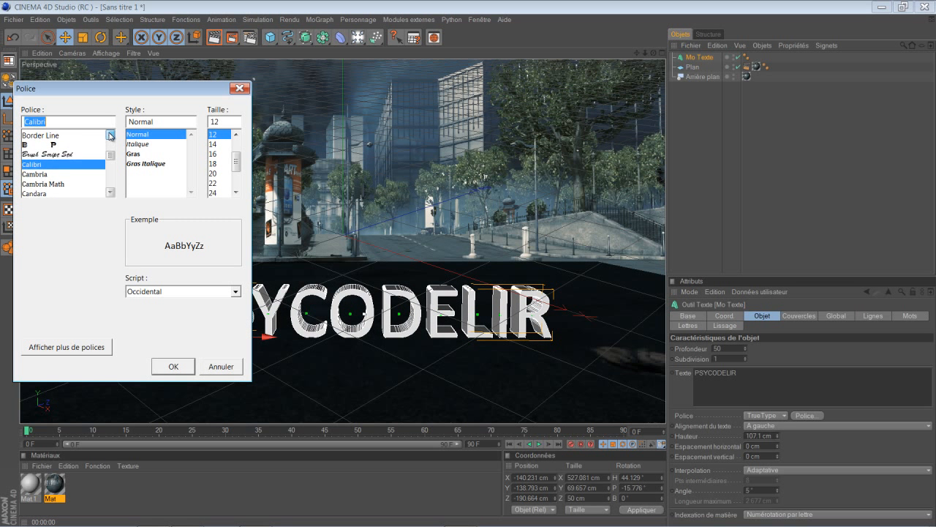
left_click(110, 135)
left_click(110, 135)
left_click(110, 134)
left_click(72, 155)
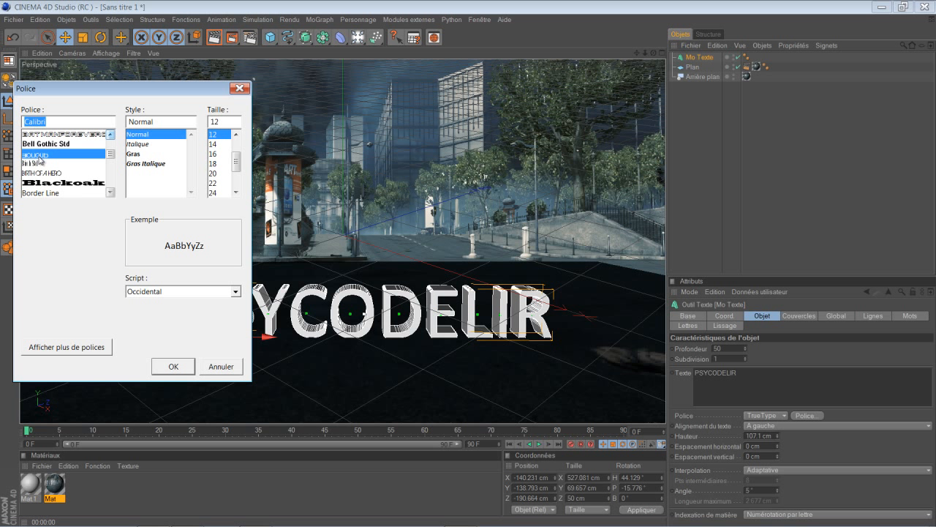
left_click(172, 366)
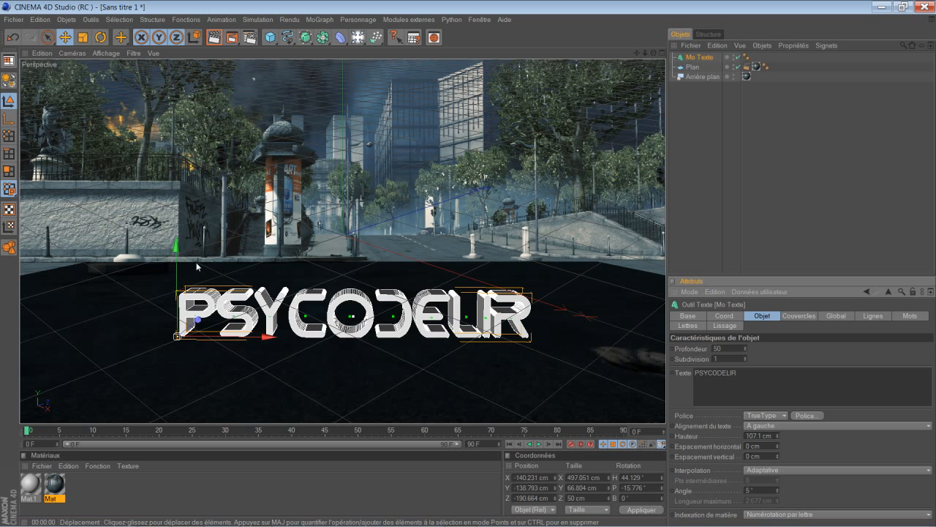
left_click_drag(177, 265, 177, 259)
left_click_drag(468, 267, 470, 262)
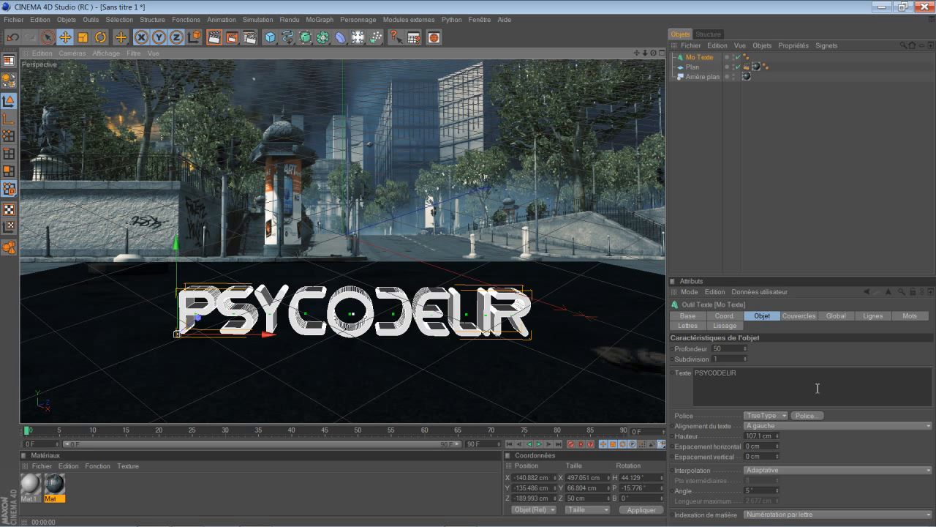
Set the text's extrusion depth (Profondeur) to 30 and render the view to check it.
left_click(744, 346)
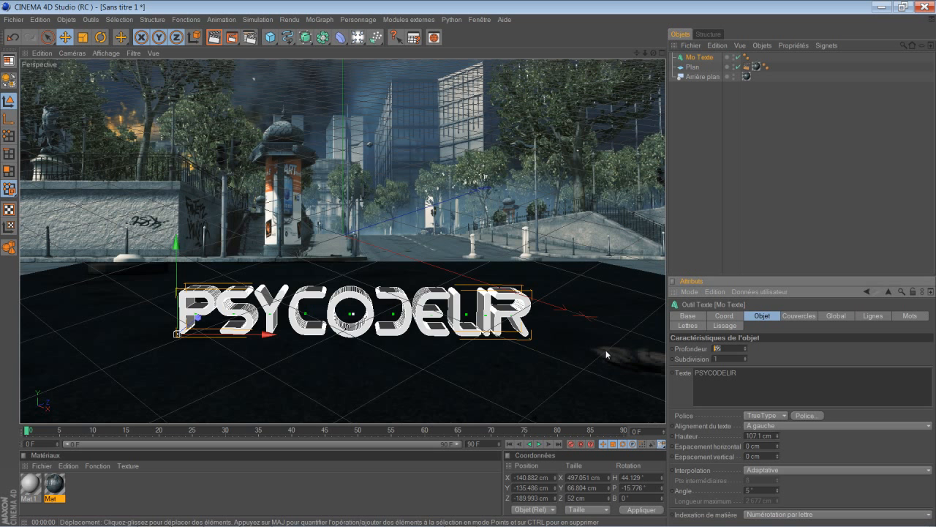
type("30")
key("Return")
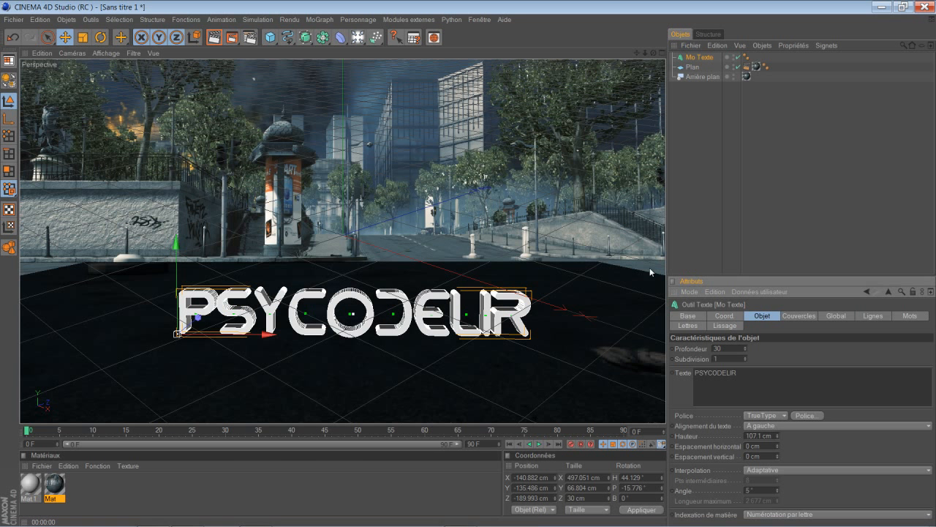
left_click(222, 39)
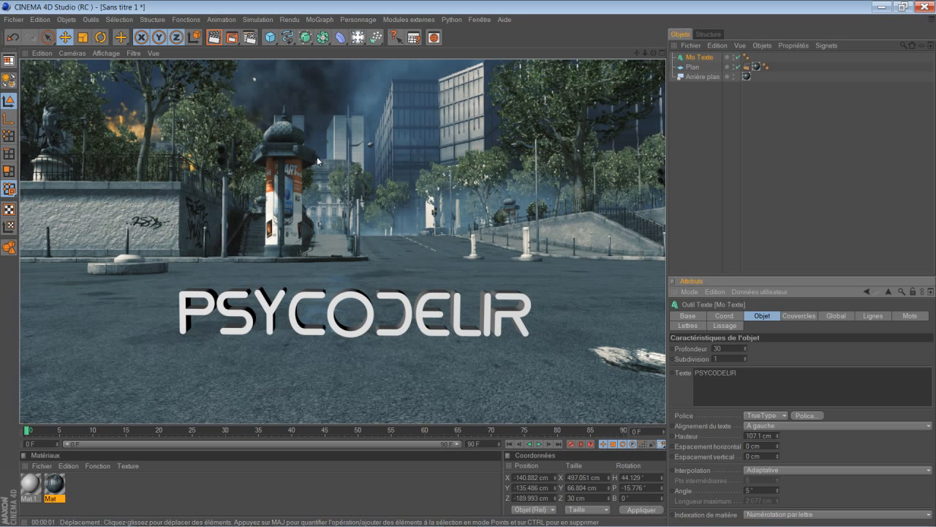
left_click(704, 58)
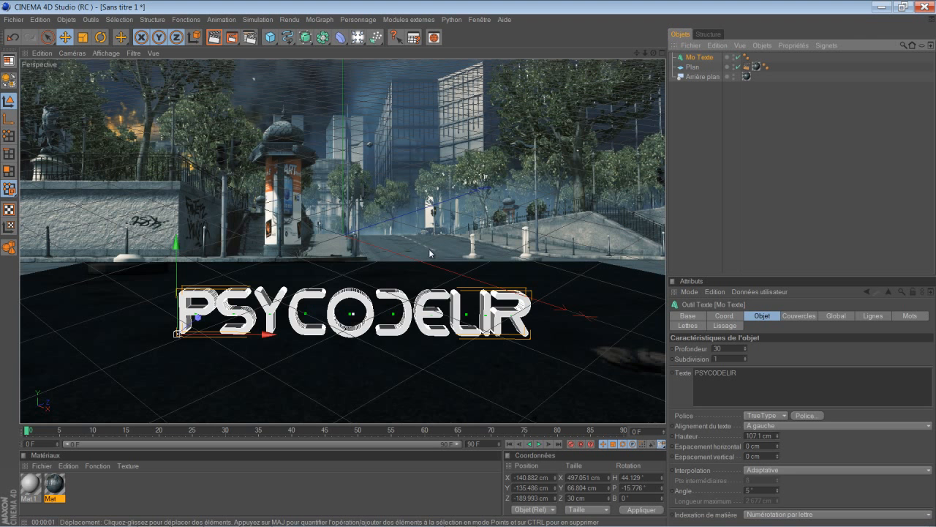
key("ctrl+r")
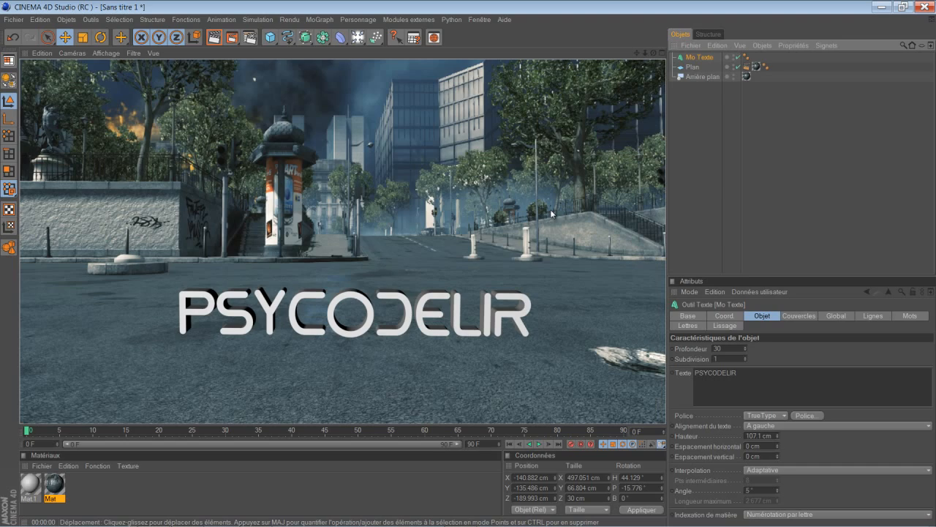
Add a Lumière object and place it above and in front of the text at about X 528.9, Y 525.3, Z -954.2 cm.
scroll(391, 216, "down", 10)
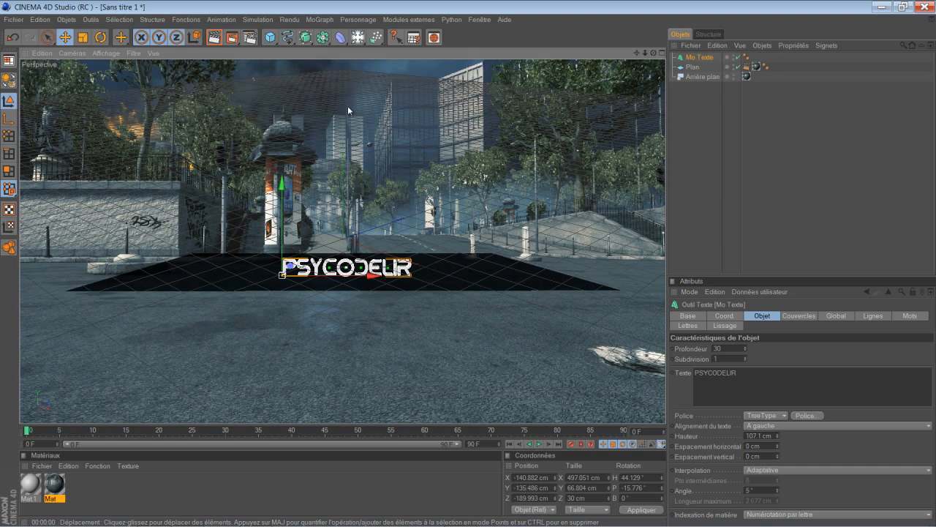
left_click(357, 37)
left_click(384, 46)
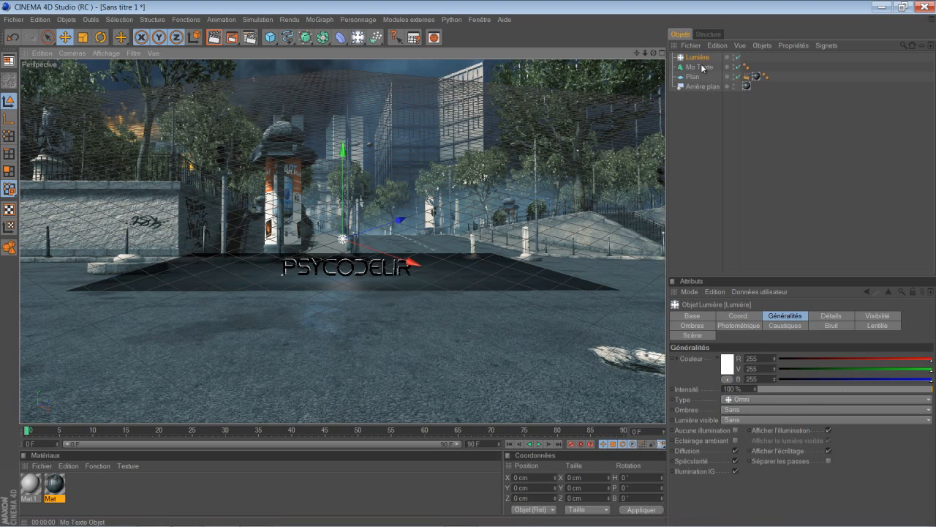
left_click_drag(399, 220, 173, 298)
left_click_drag(139, 353, 199, 394)
left_click_drag(140, 279, 117, 79)
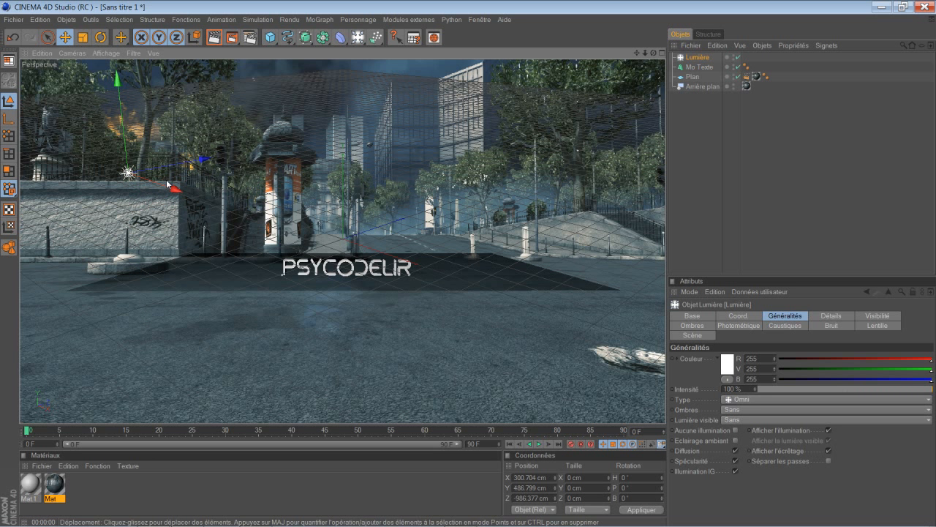
left_click_drag(168, 184, 231, 207)
left_click_drag(201, 150, 199, 126)
left_click_drag(234, 164, 225, 167)
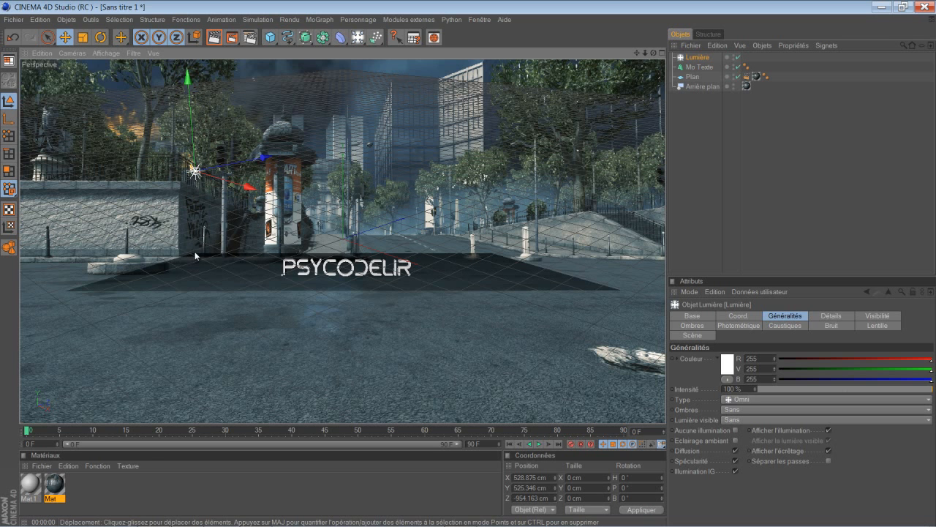
Give the light soft shadows (Masques d'ombres, ombres diffuses) with a 750x750 shadow map.
scroll(317, 268, "up", 10)
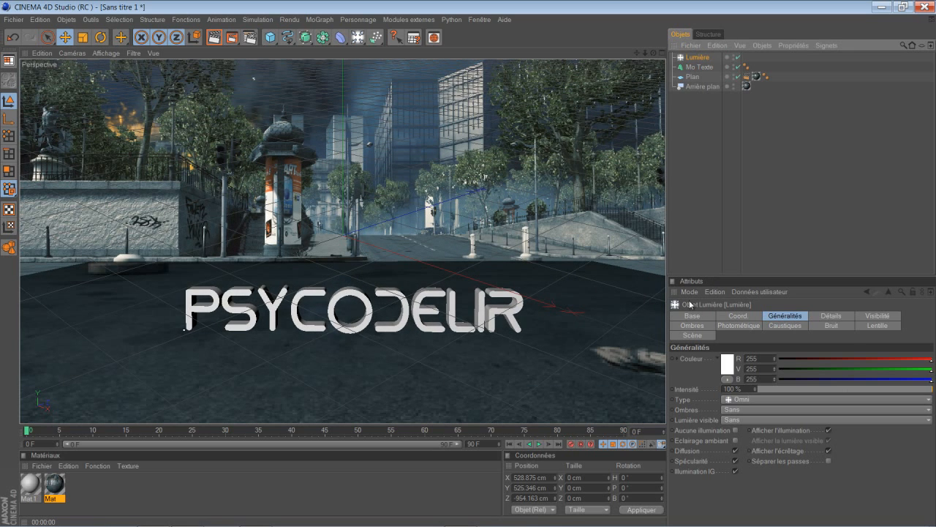
left_click(692, 325)
left_click(731, 357)
left_click(730, 373)
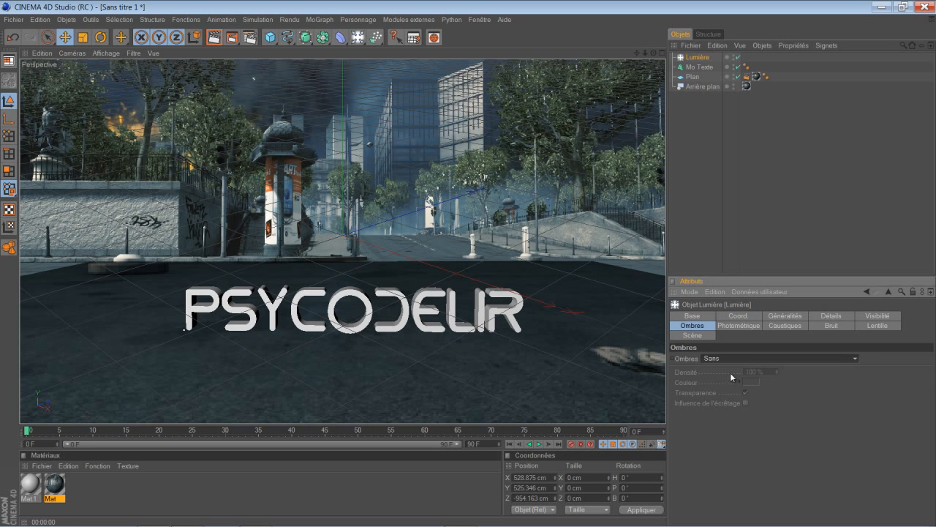
left_click(730, 359)
left_click(732, 381)
left_click(777, 418)
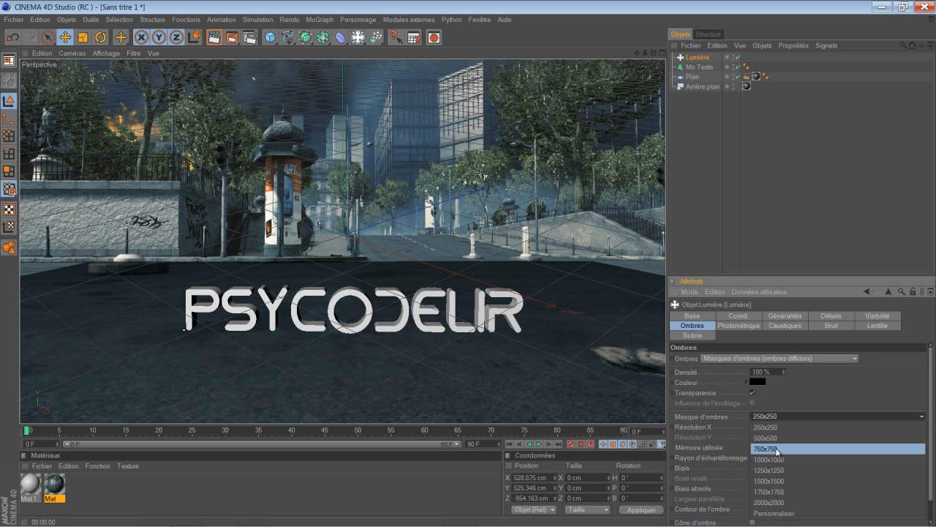
left_click(777, 449)
Set the light's Lumière visible option to Volumétrique and render the view to check the text's shadows.
left_click(785, 316)
left_click(791, 420)
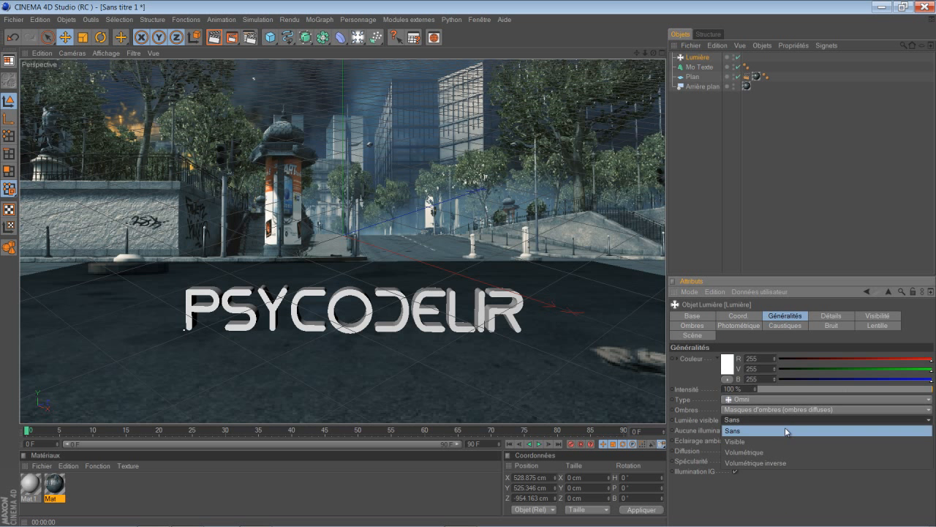
left_click(769, 452)
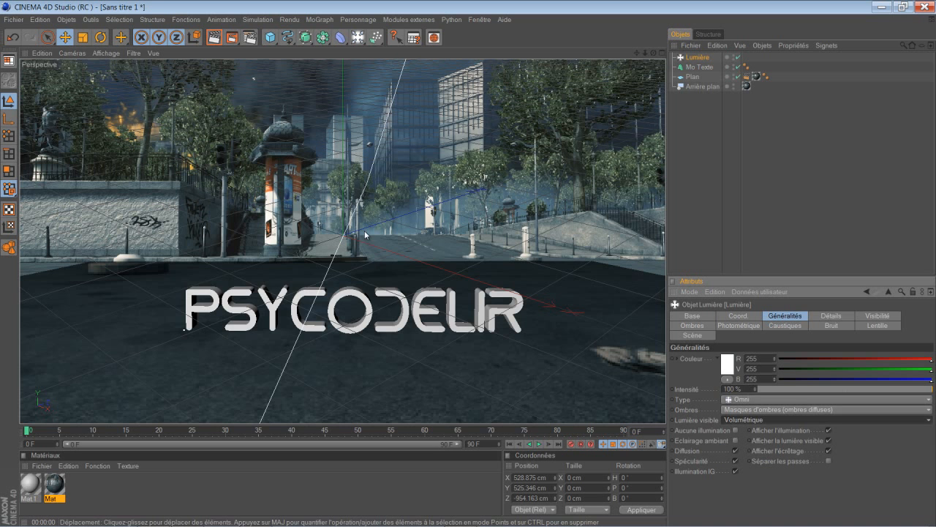
scroll(362, 258, "up", 3)
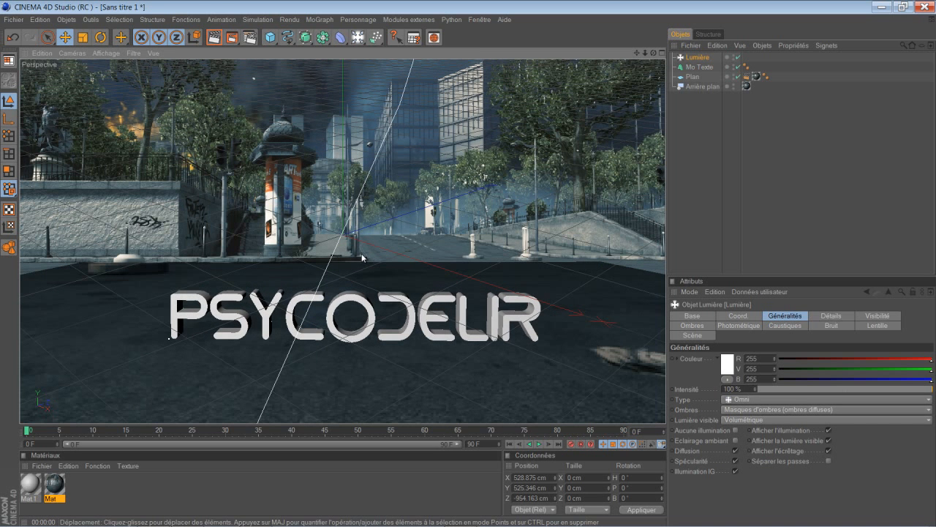
key("ctrl+r")
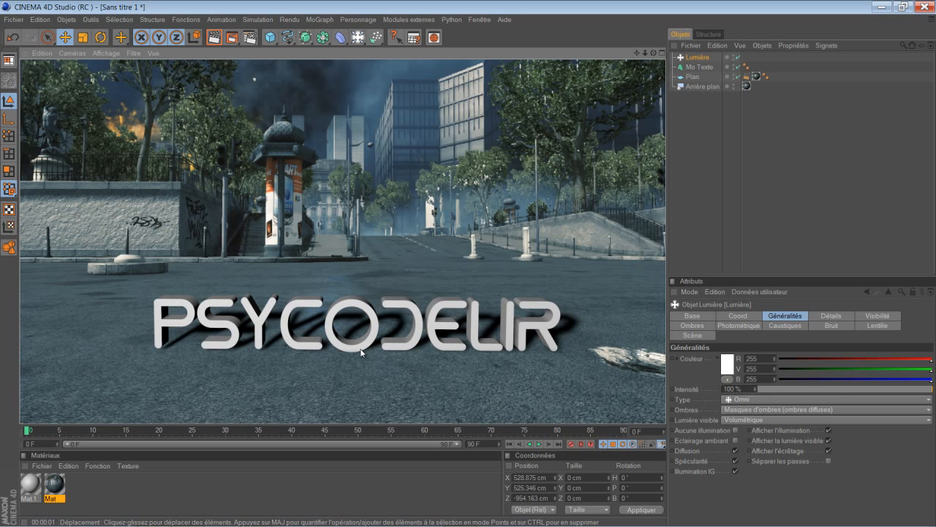
left_click(699, 67)
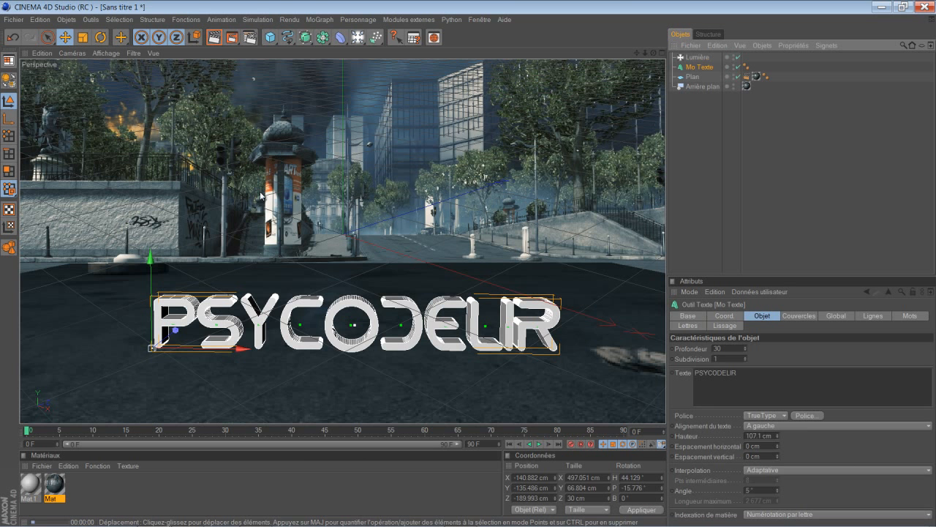
key("ctrl+r")
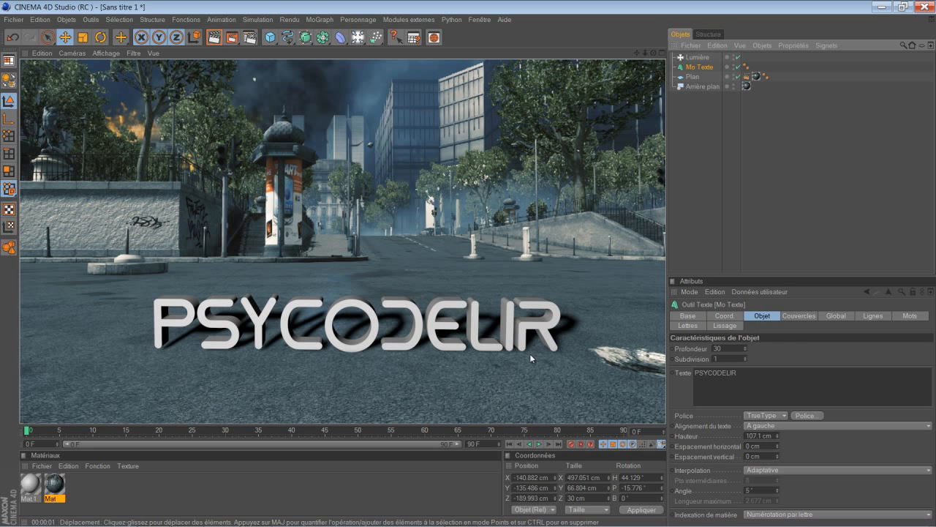
Try bank rotations (Rotation B) of 1° and 0.3° on the text and render the view.
left_click(700, 67)
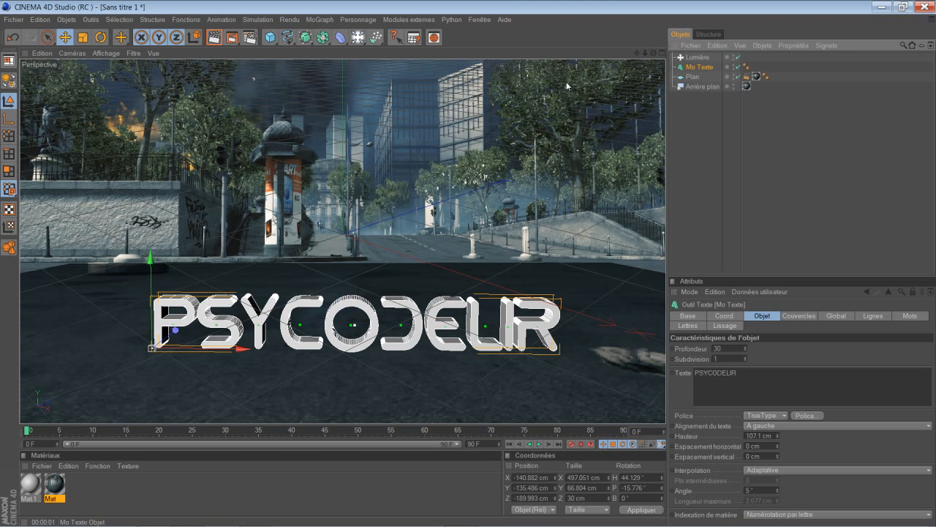
left_click(101, 38)
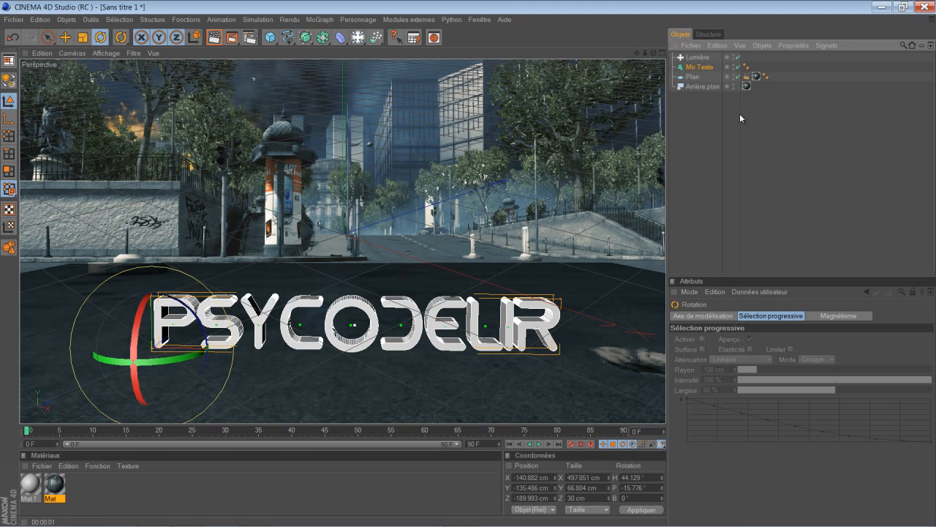
left_click(702, 68)
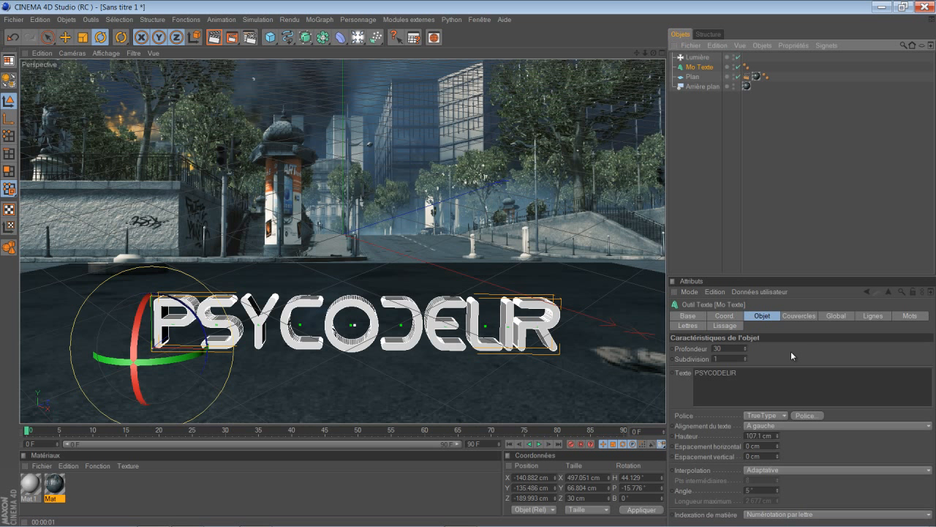
left_click(728, 316)
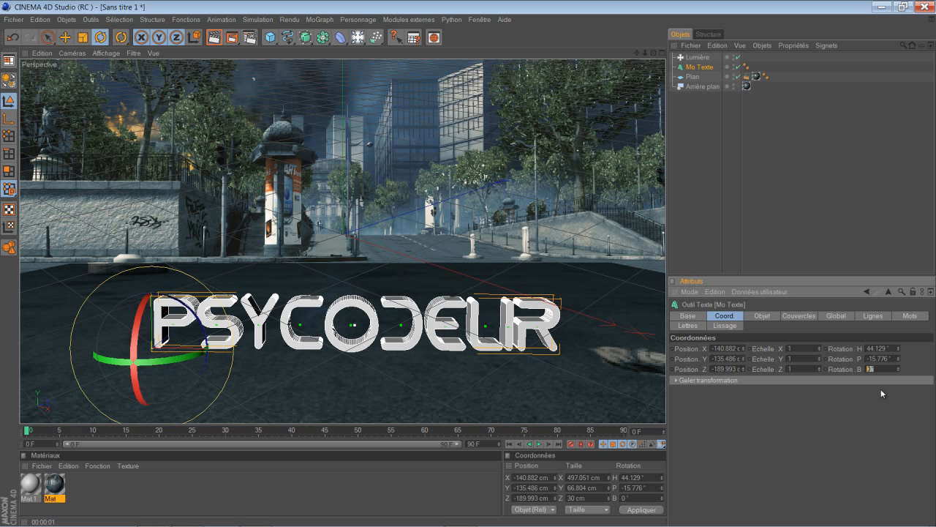
type("1")
key("Return")
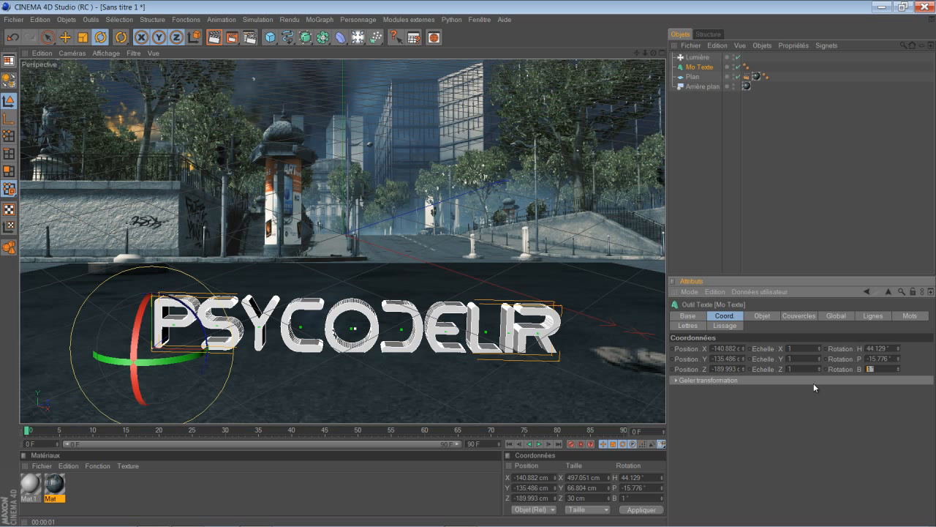
type("0.3")
key("Return")
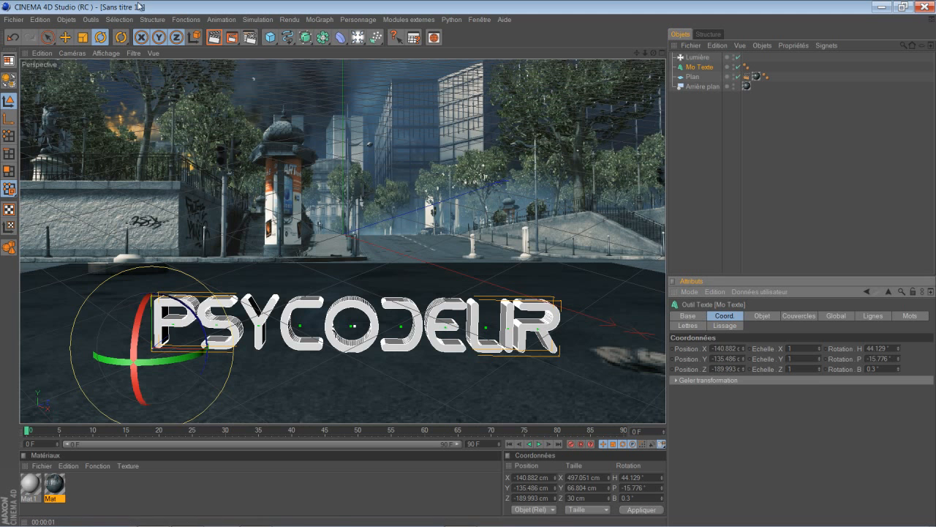
left_click(213, 38)
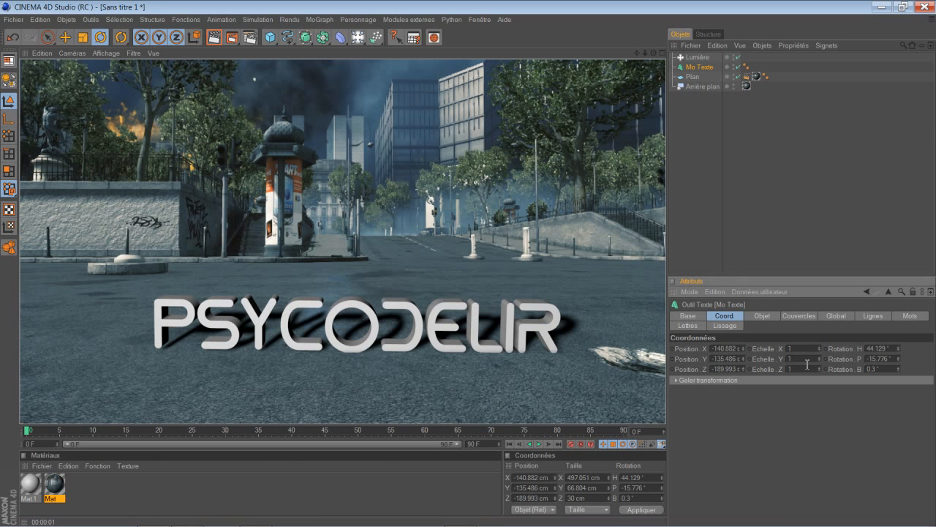
Set the text's bank rotation (Rotation B) to -0.1° and render the view to check it.
left_click(899, 371)
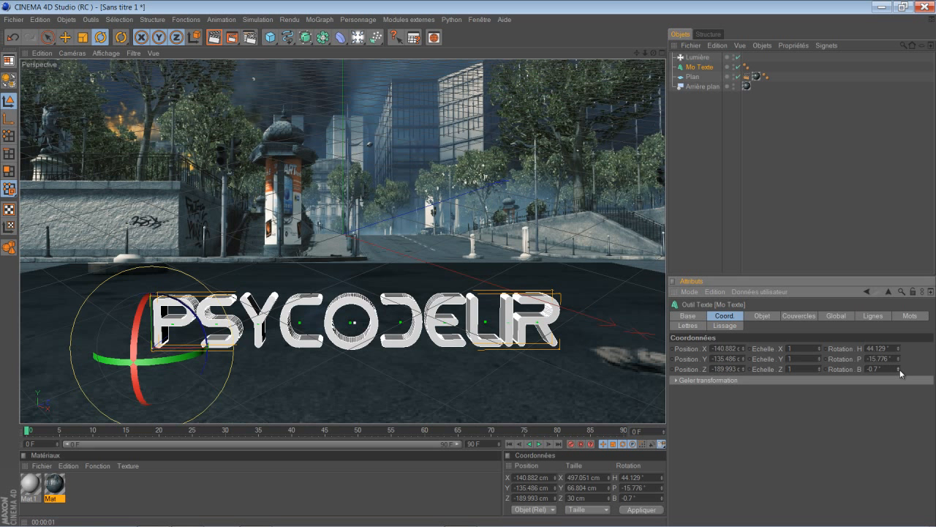
left_click_drag(896, 371, 807, 372)
type("-0.1")
key("Return")
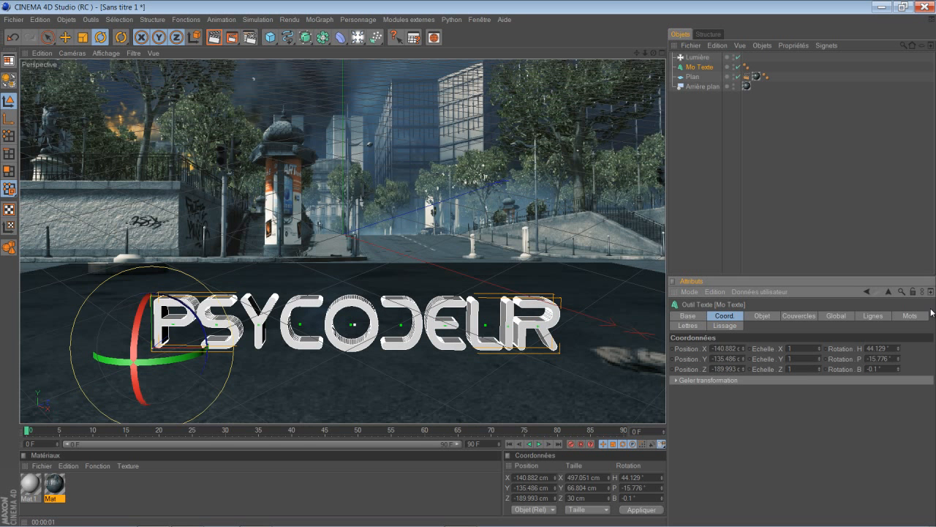
left_click(214, 36)
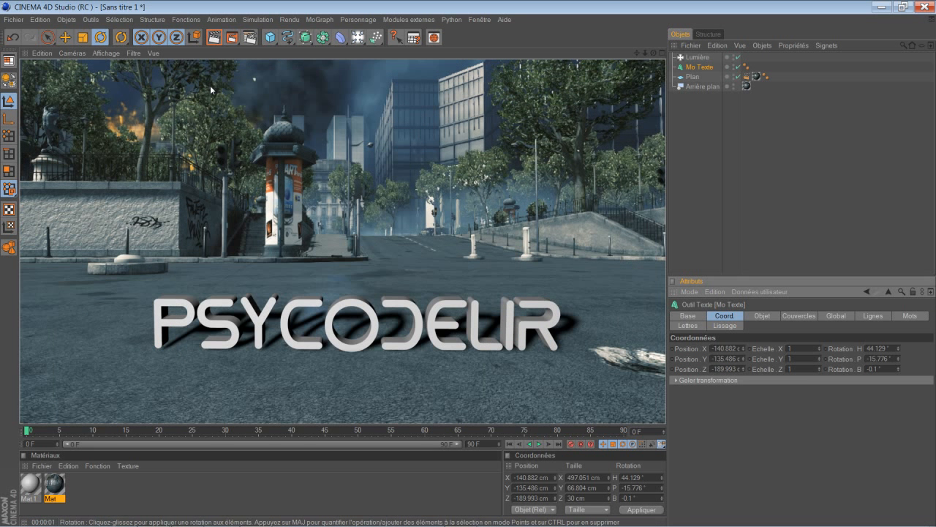
Lower the text to Y -136.486 cm and render the view to check its contact with the ground.
left_click(71, 35)
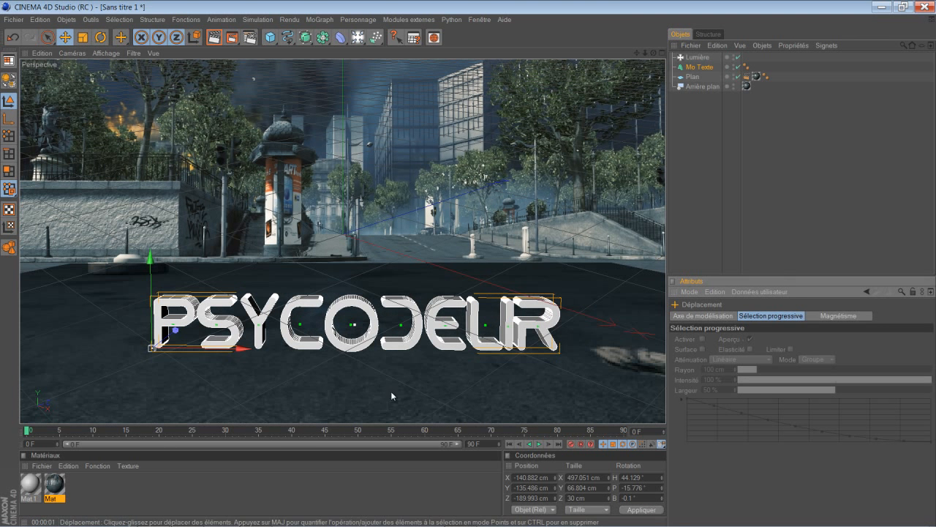
left_click(691, 68)
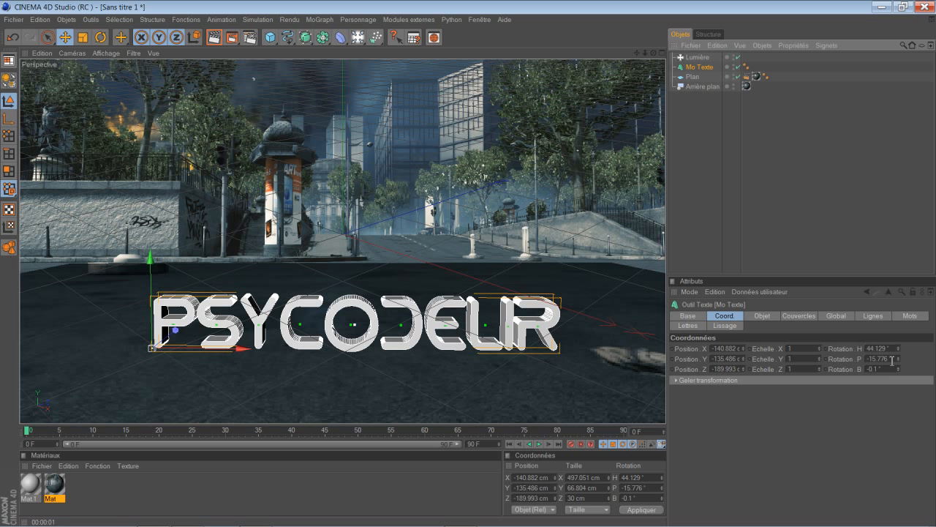
left_click(744, 360)
left_click(744, 360)
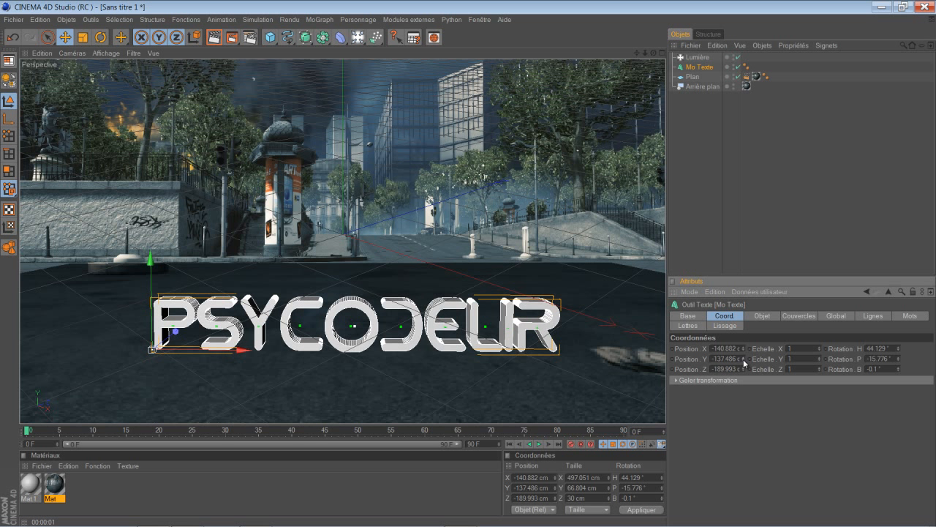
left_click(744, 357)
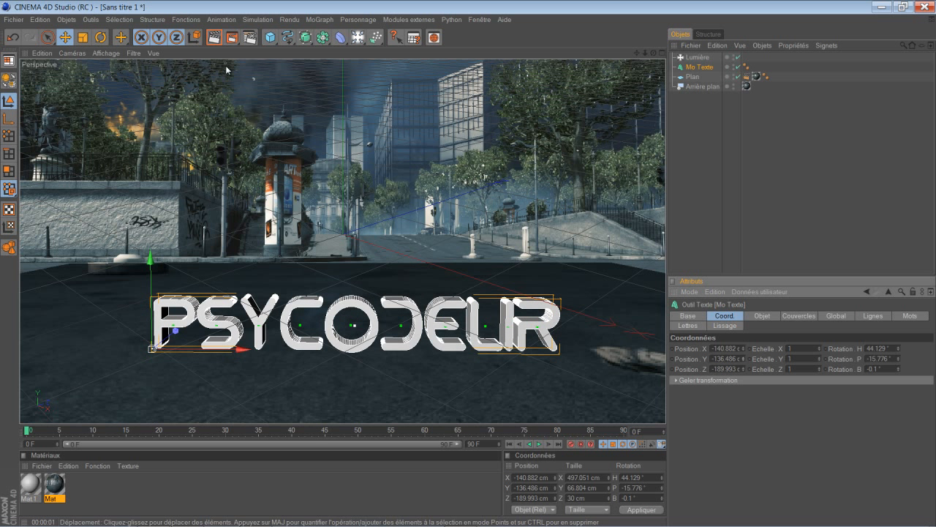
left_click(214, 38)
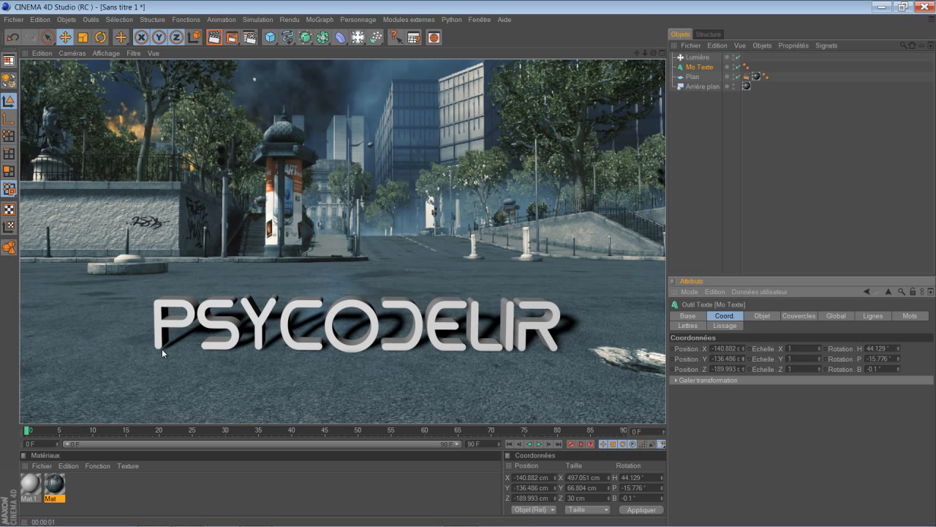
Set the text's bank rotation (Rotation B) to -0.15° and render the view.
double_click(877, 370)
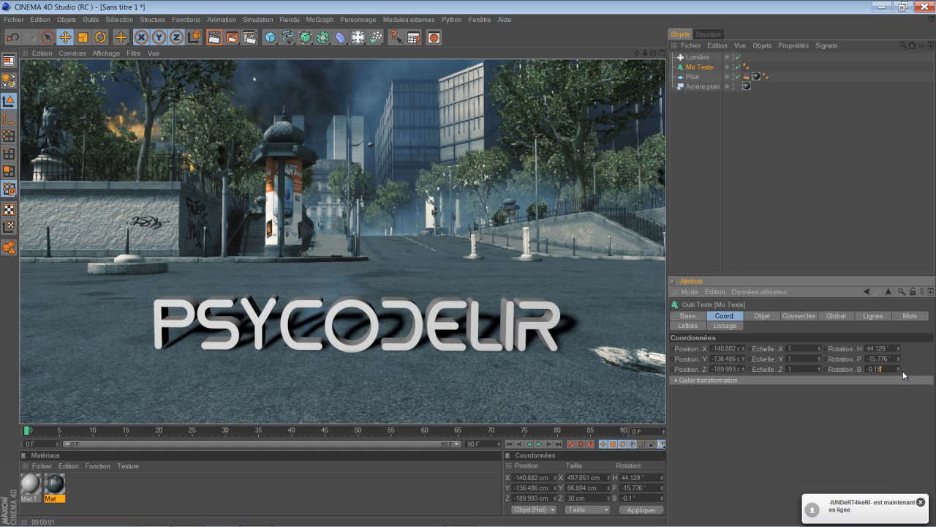
key("Return")
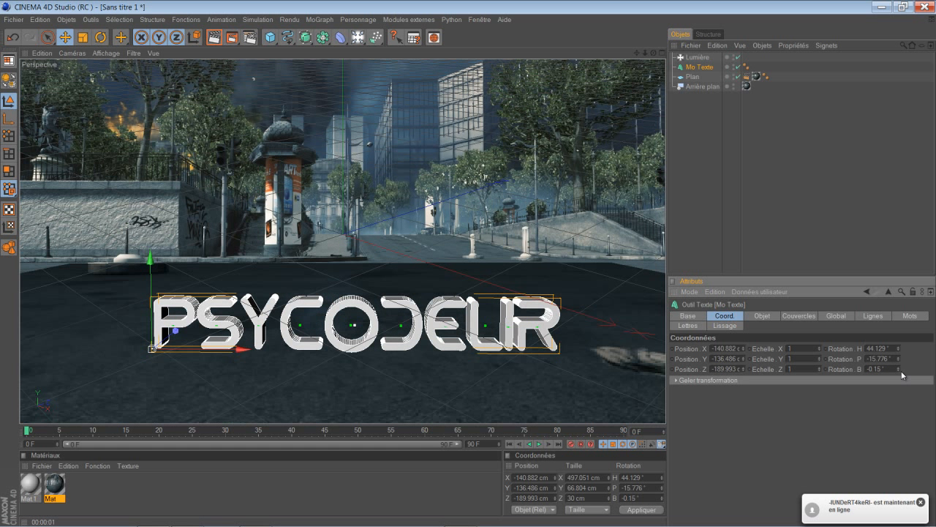
left_click(215, 38)
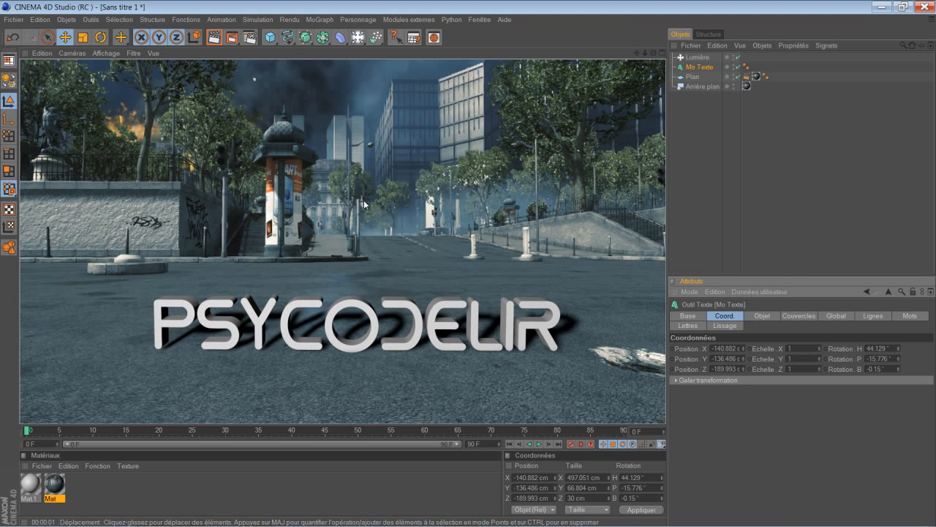
Try lowering the text to Y -137.486 cm, then raise it back to Y -136.486 cm.
left_click(704, 67)
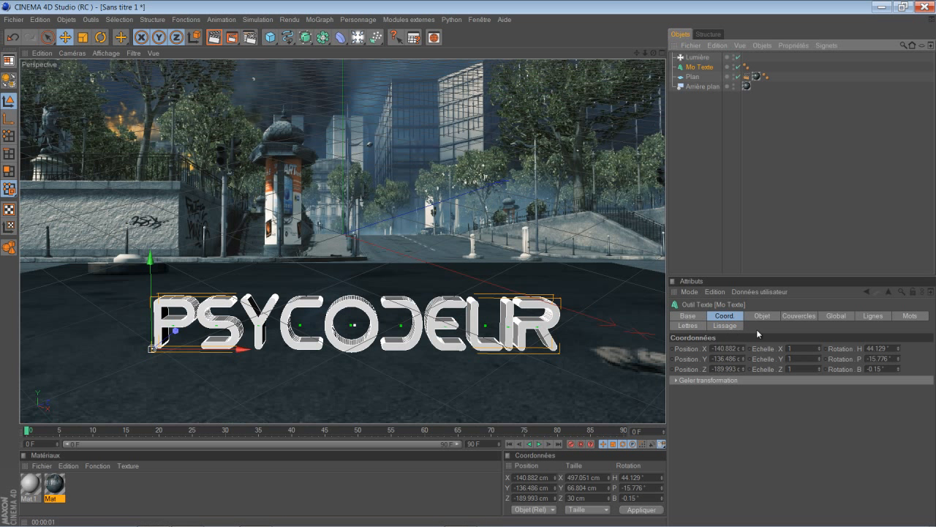
left_click(761, 316)
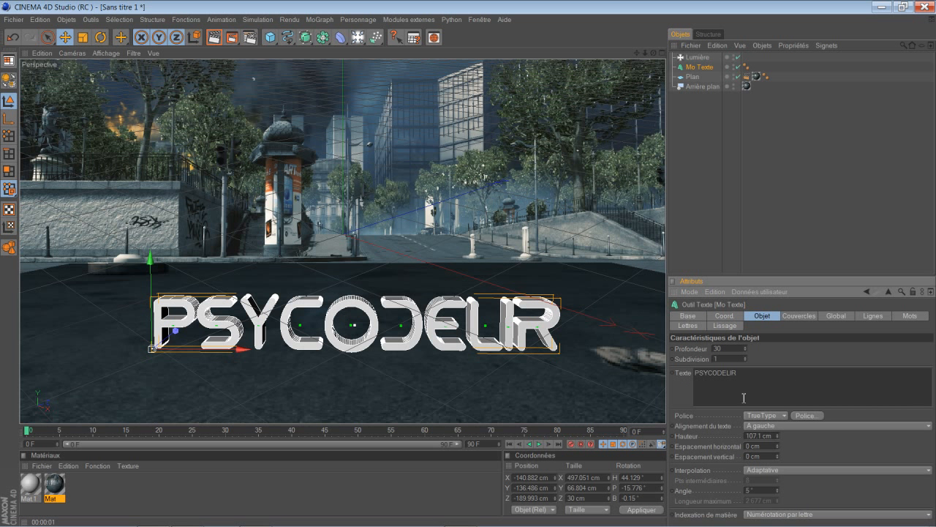
left_click(736, 318)
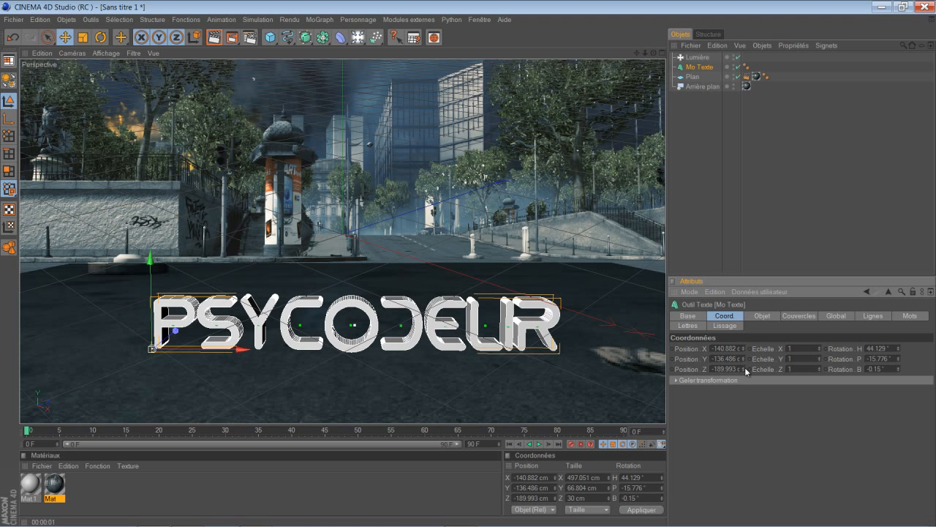
left_click(744, 360)
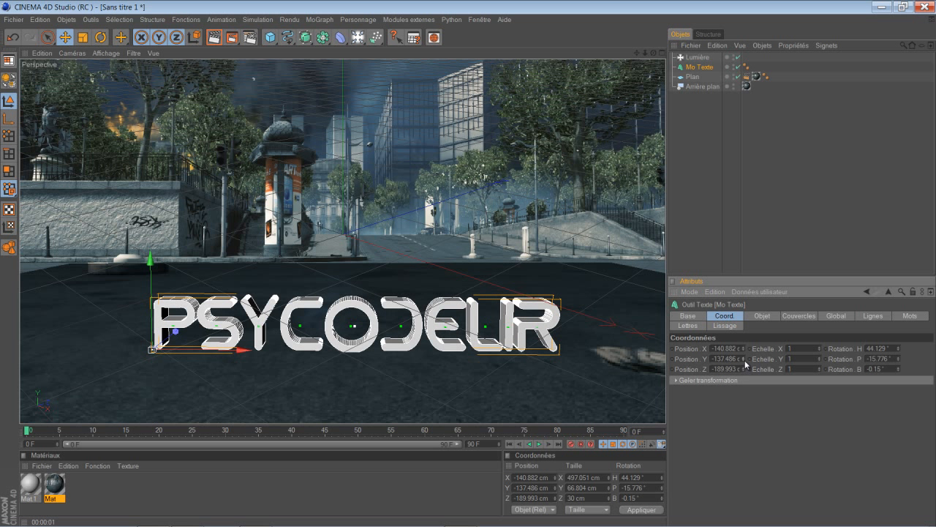
left_click(744, 358)
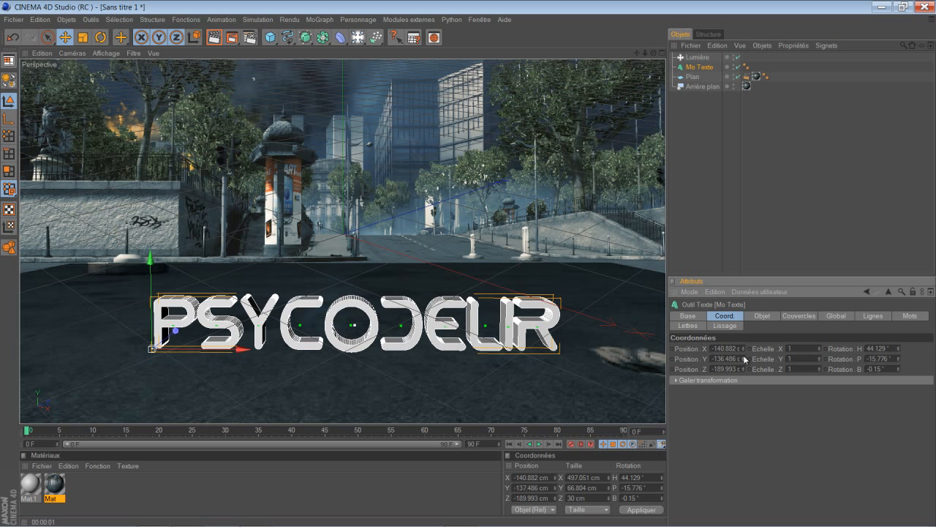
Start a render in the Visualiseur, cancel it, and render the perspective view instead to check the text.
key("shift+r")
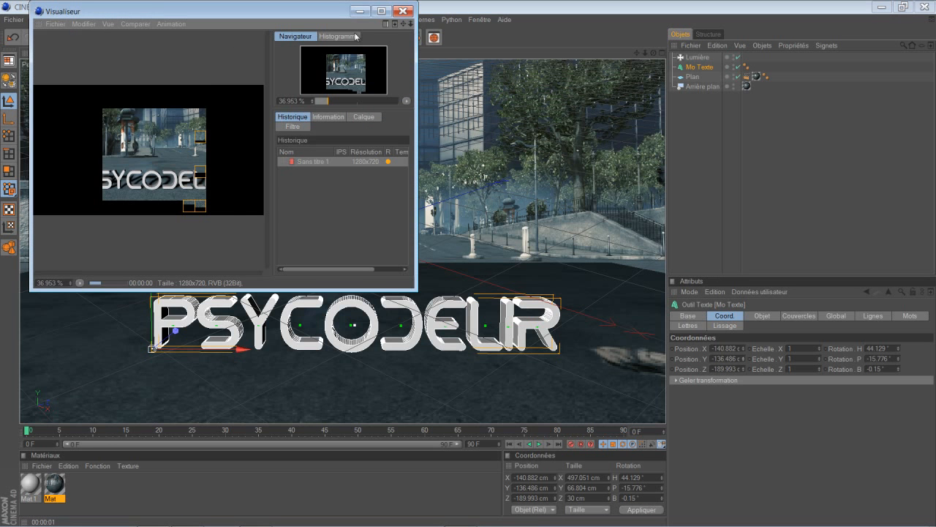
left_click(406, 11)
left_click(484, 313)
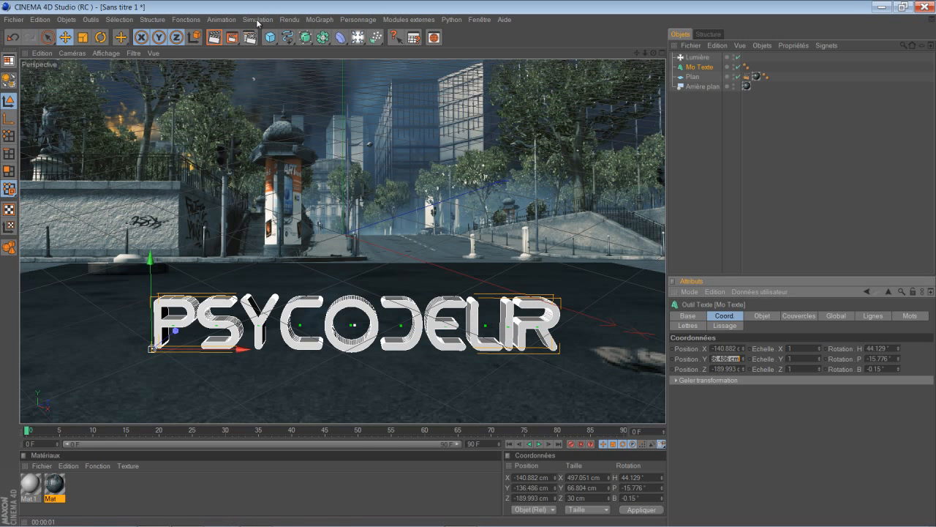
left_click(214, 38)
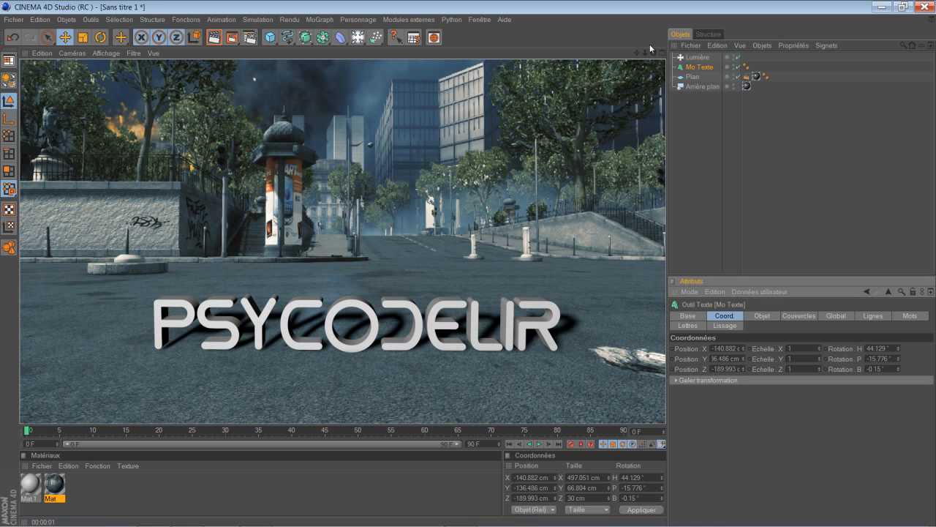
Set the PSYCODELIR text's extrusion depth (Profondeur) to 20 cm and render the view.
left_click(705, 67)
left_click(758, 317)
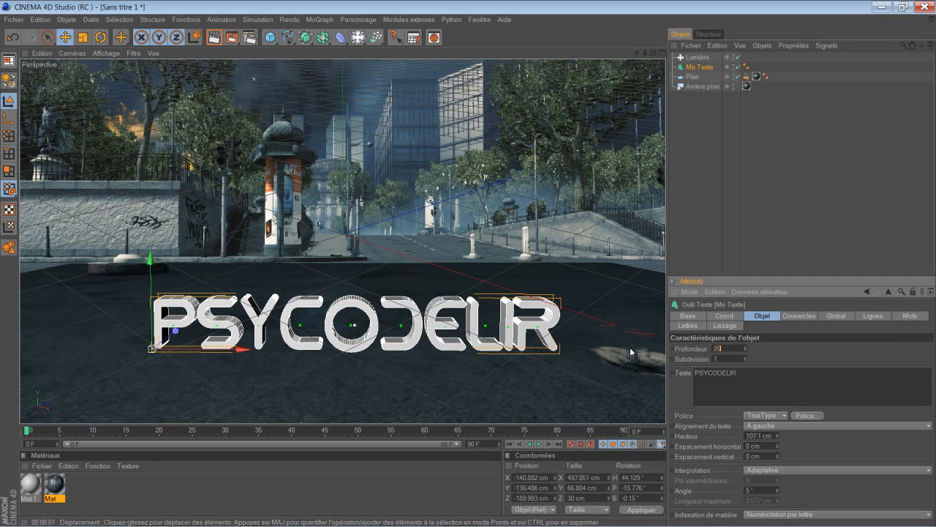
type("20")
key("Return")
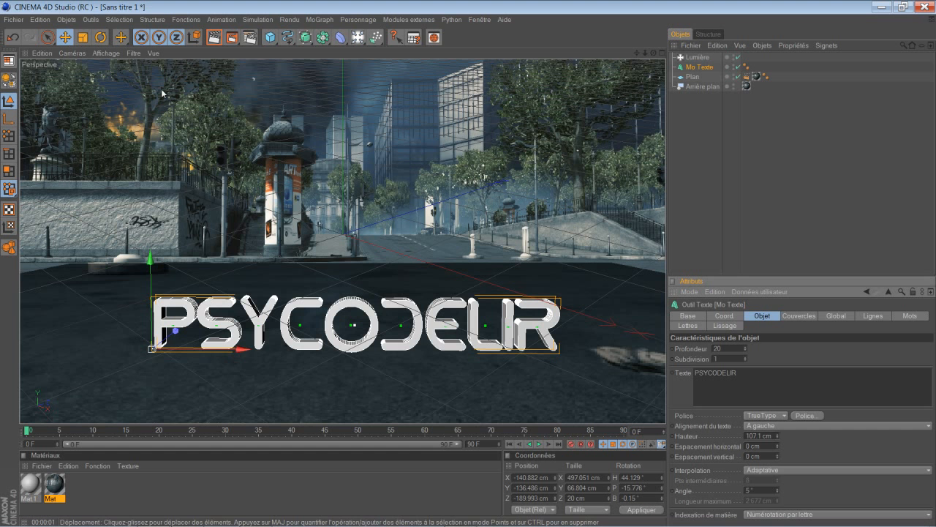
left_click(212, 38)
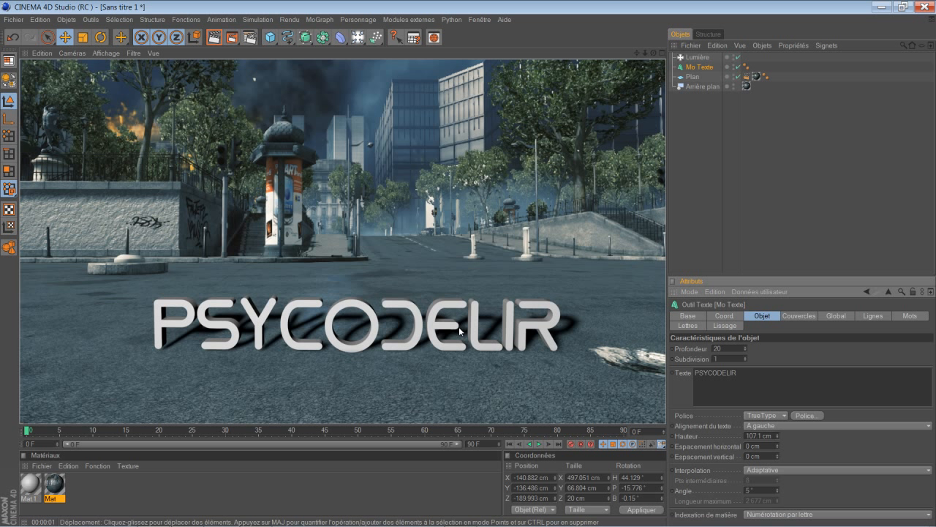
Set the animation's end frame to 500 and extend the visible timeline range to about frame 322.
double_click(479, 444)
type("500")
key("Return")
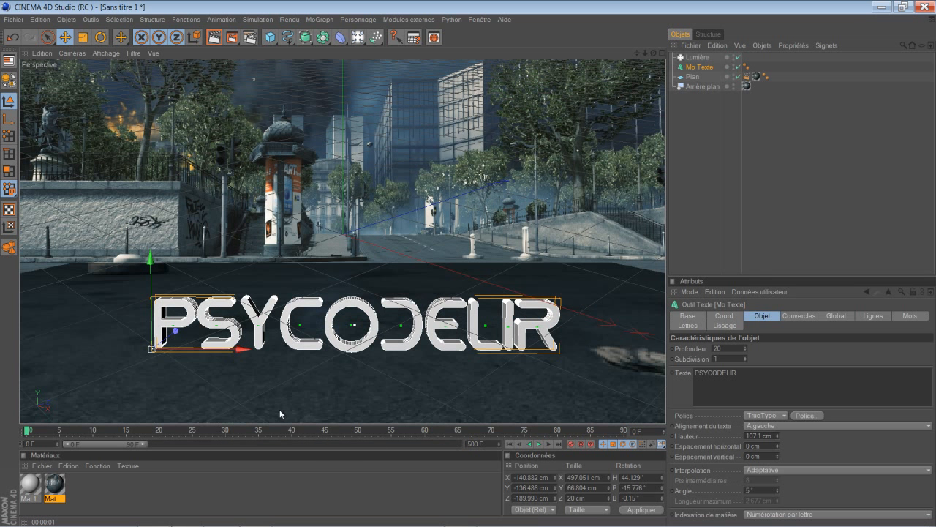
left_click_drag(144, 443, 335, 432)
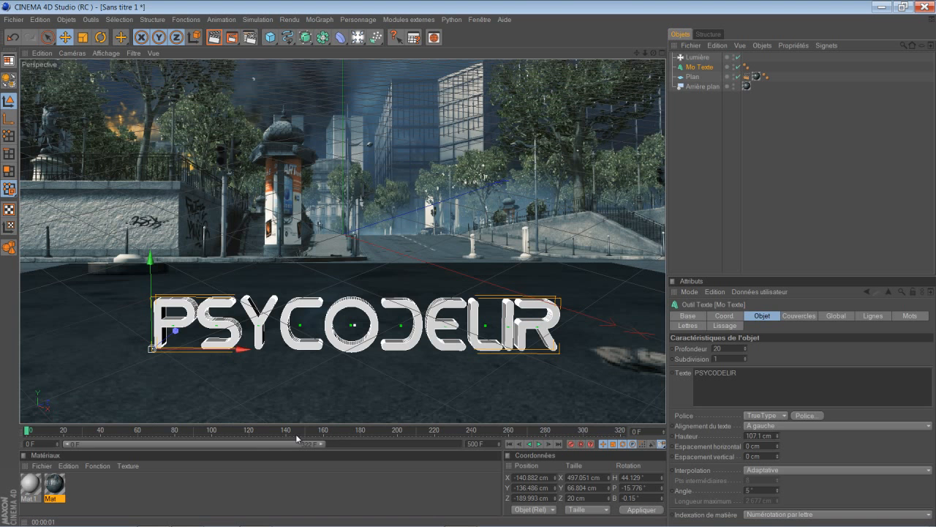
Go to frame 127, where the tank passes behind the text, and render the view.
left_click(263, 431)
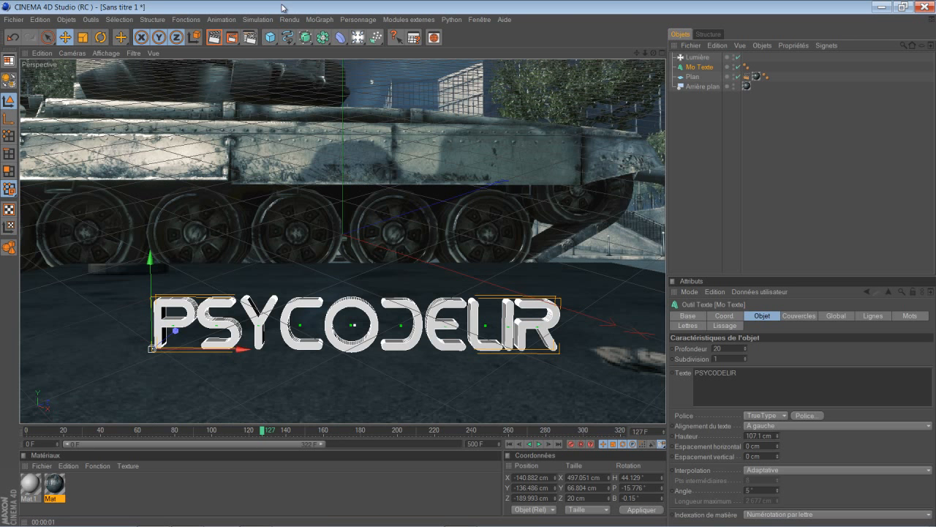
left_click(216, 37)
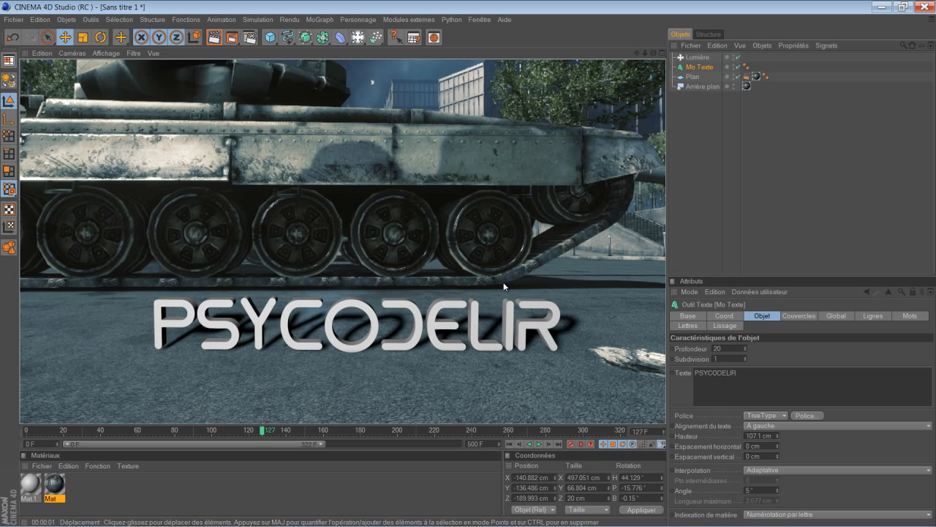
left_click(333, 315)
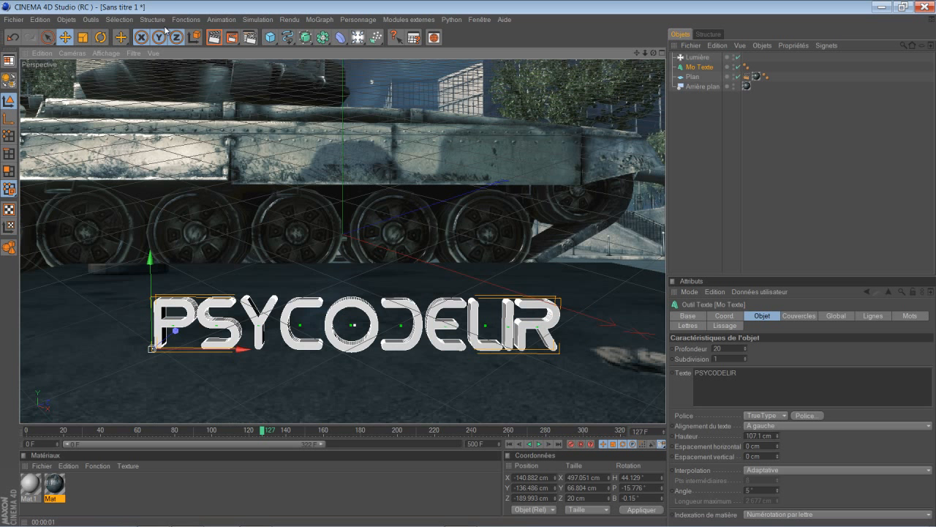
Rotate the text slightly around its vertical axis to a heading of about 45.1° and render the view to check it.
left_click(101, 37)
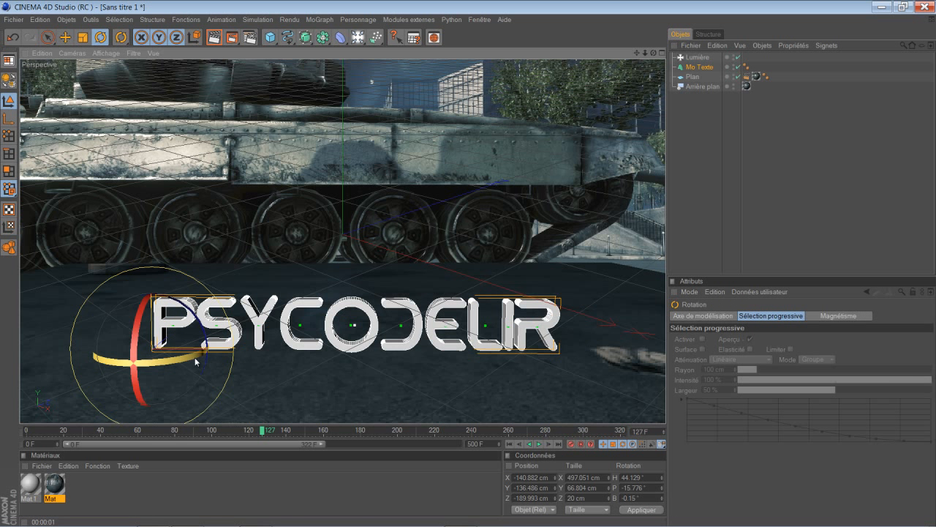
left_click_drag(202, 359, 198, 360)
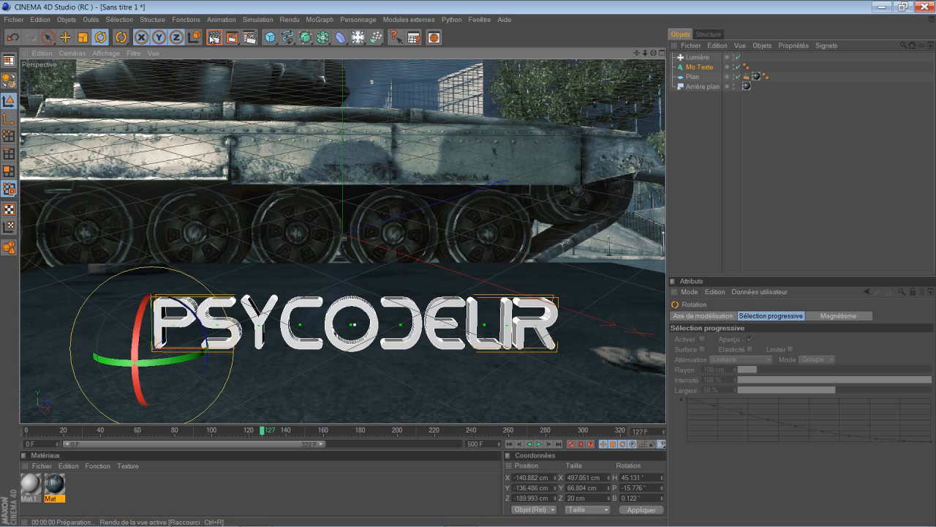
left_click(215, 37)
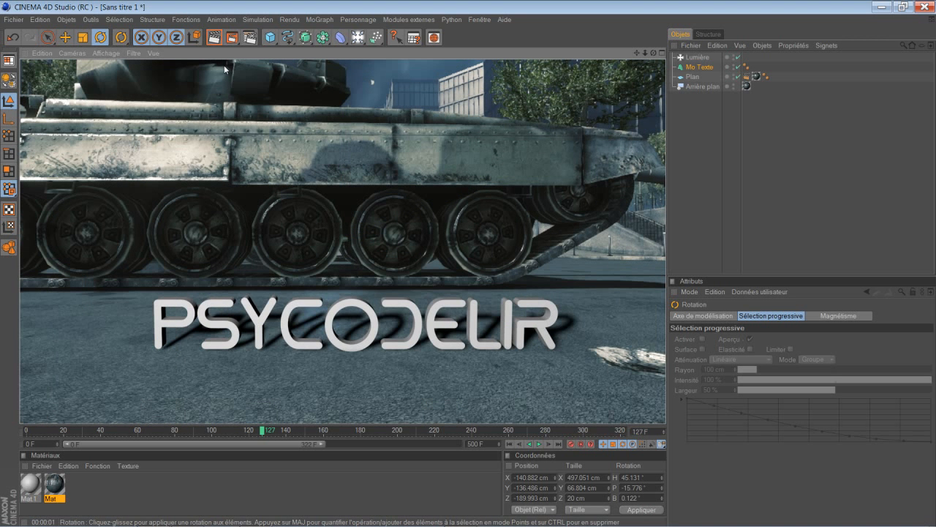
left_click(701, 68)
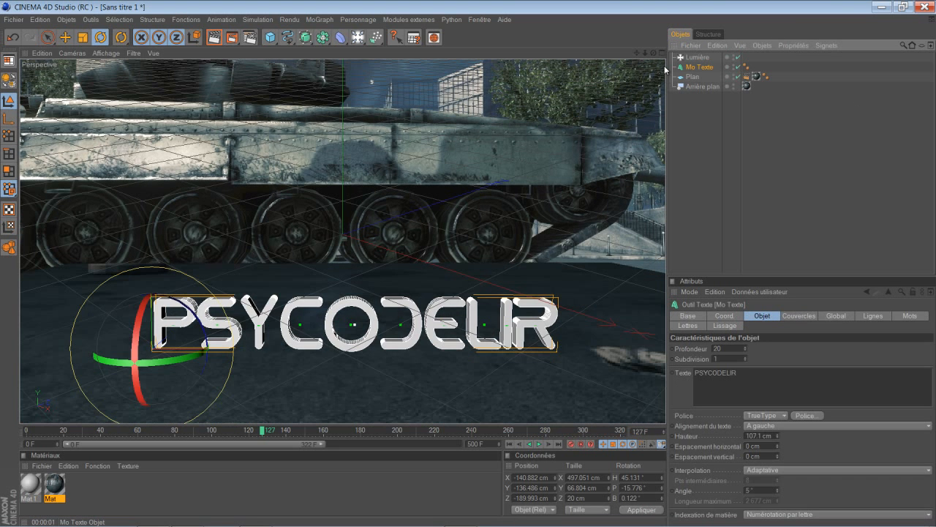
Save the scene in the Cinema 4D projets folder as Nico intro BF, replacing the existing file.
left_click(14, 20)
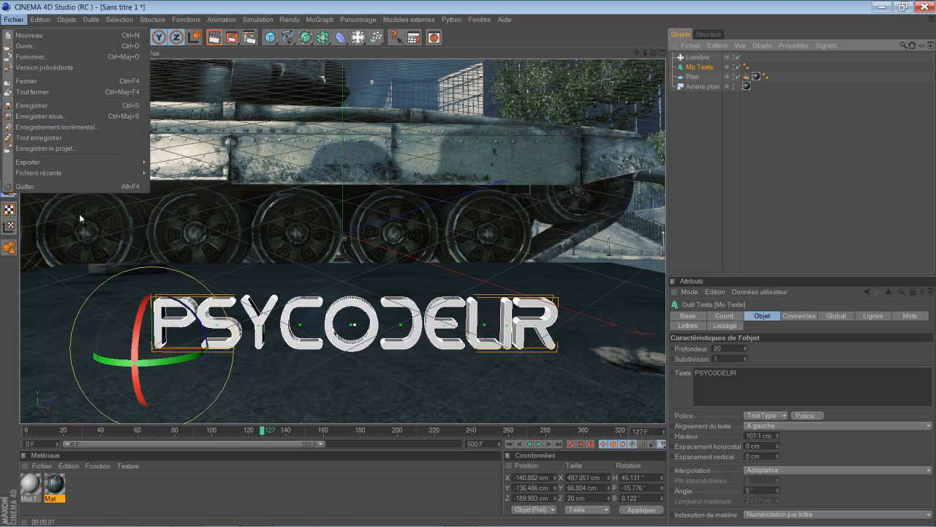
left_click(62, 117)
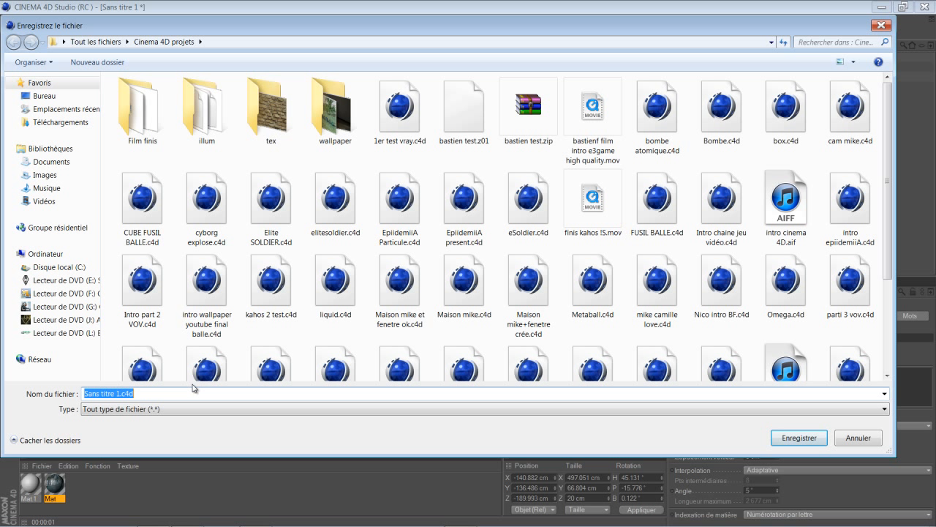
scroll(435, 352, "down", 3)
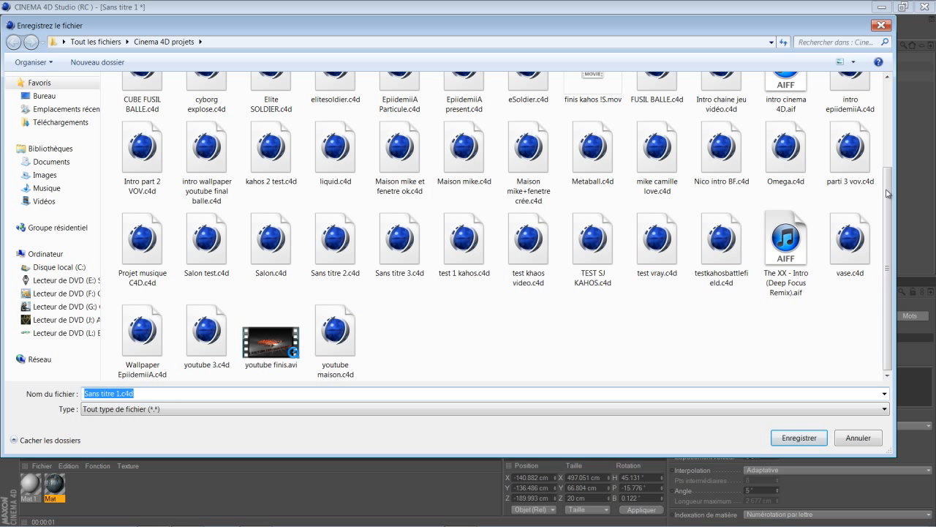
left_click_drag(888, 193, 829, 137)
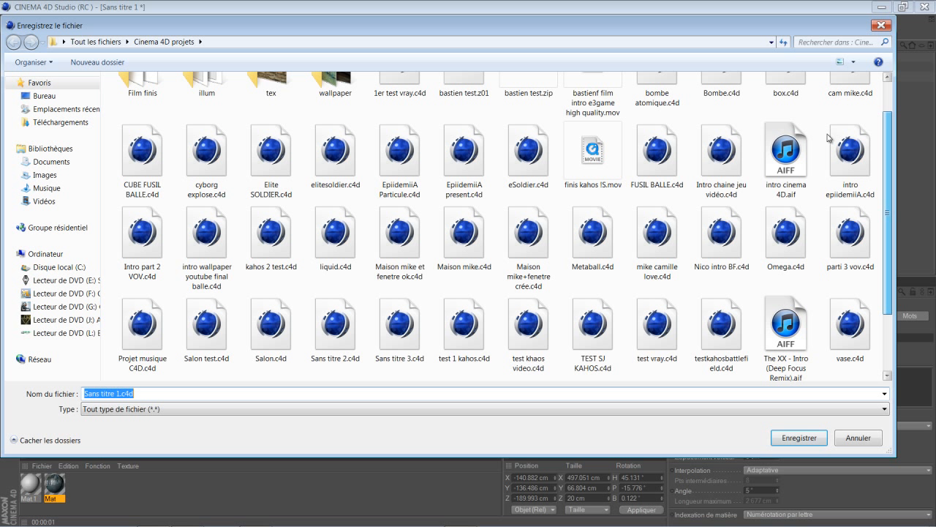
left_click_drag(827, 134, 820, 181)
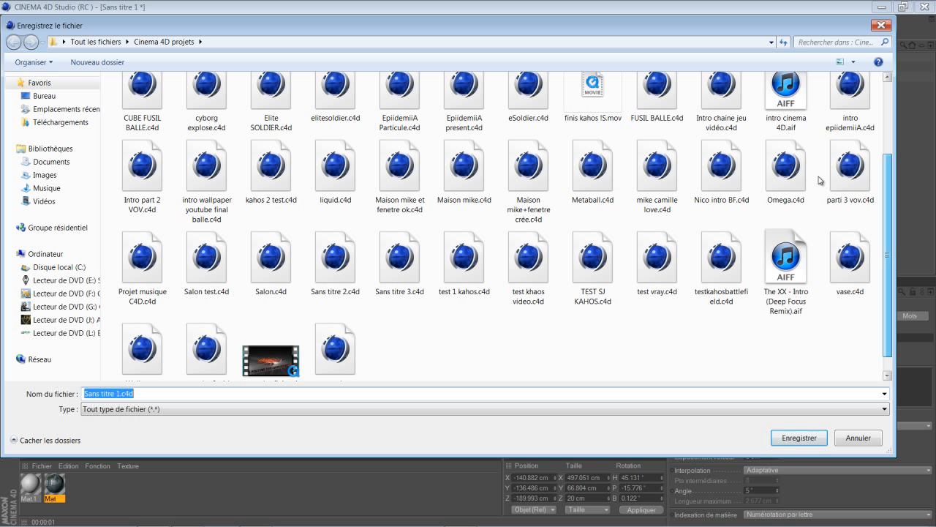
scroll(819, 180, "down", 1)
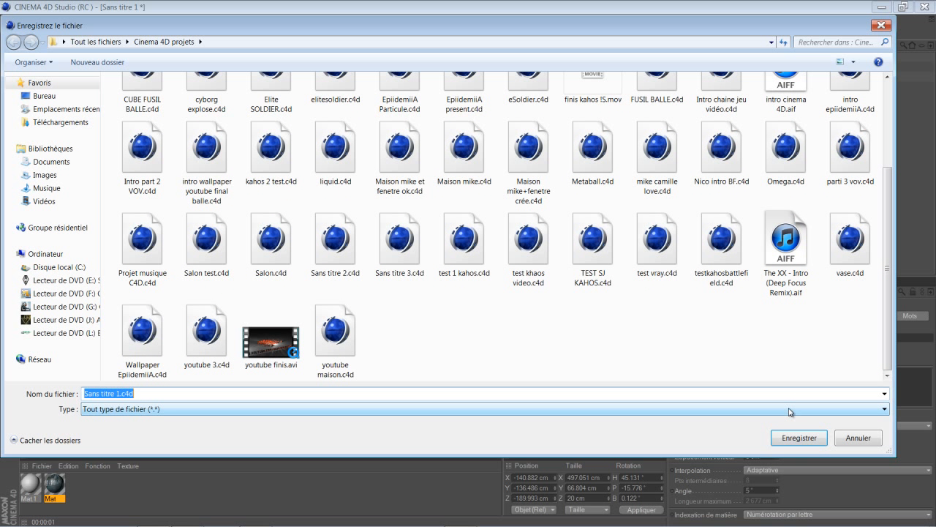
type("ni")
key("Down")
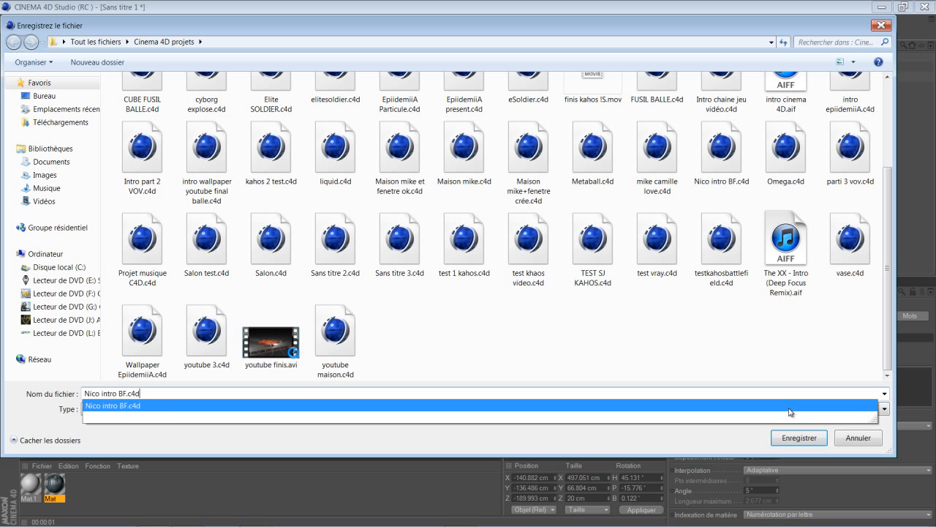
key("BackSpace")
key("BackSpace")
key("Return")
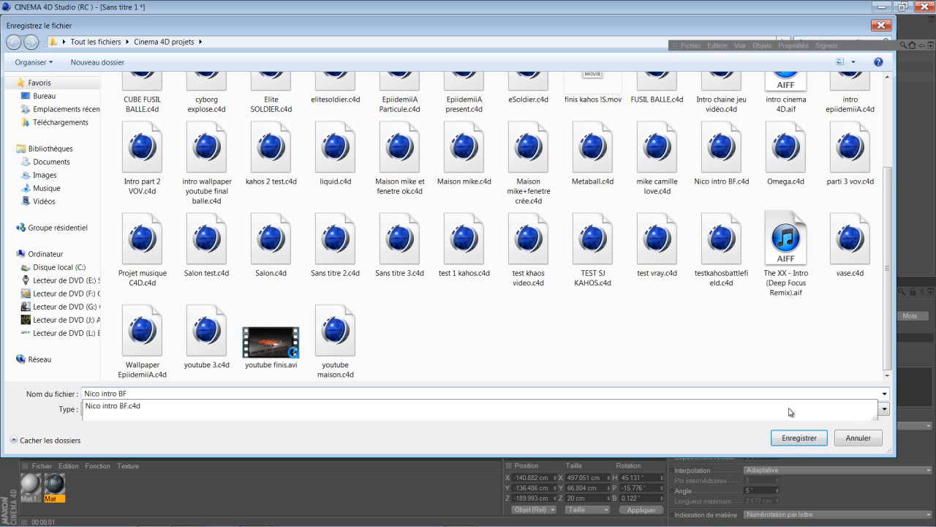
left_click(502, 312)
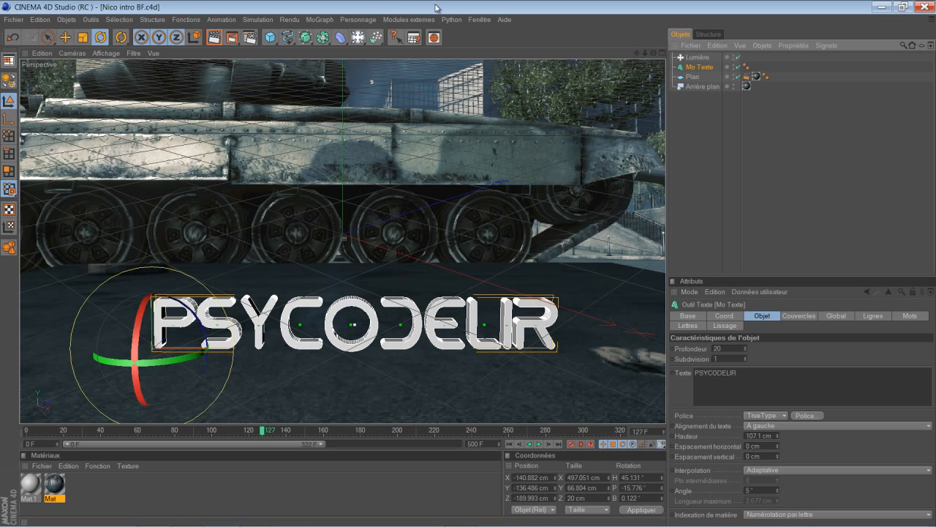
Add a Transform plugin object, assign Mo Texte as its Ref Object and refresh the effect.
left_click(417, 22)
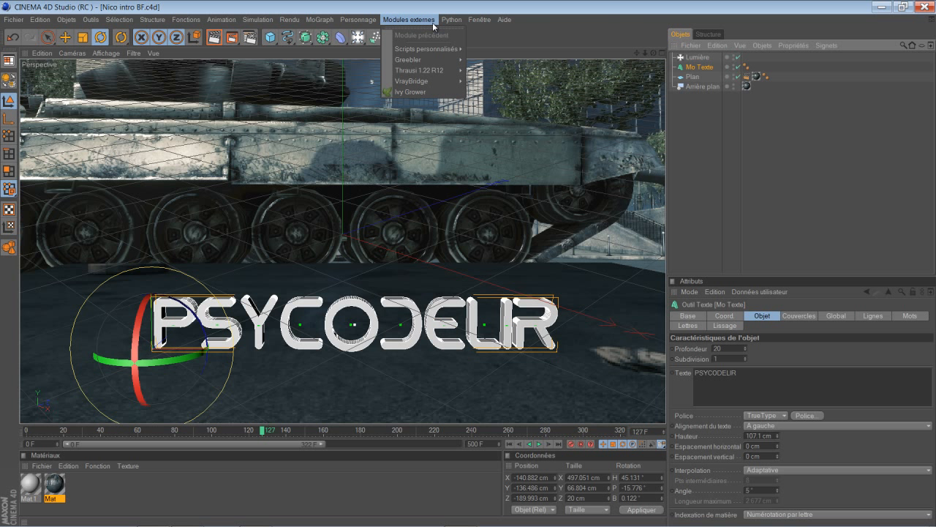
mouse_move(452, 20)
mouse_move(497, 35)
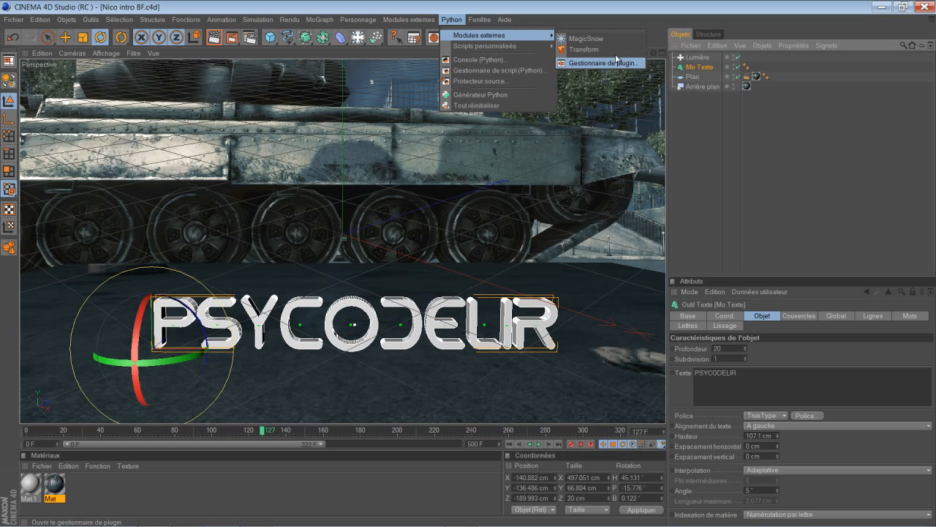
left_click(615, 51)
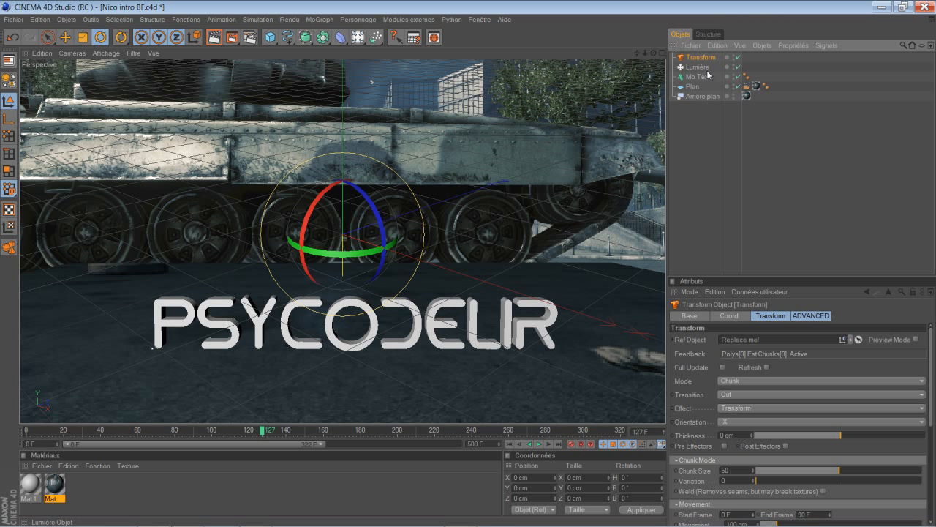
left_click(706, 77)
left_click_drag(707, 79, 764, 341)
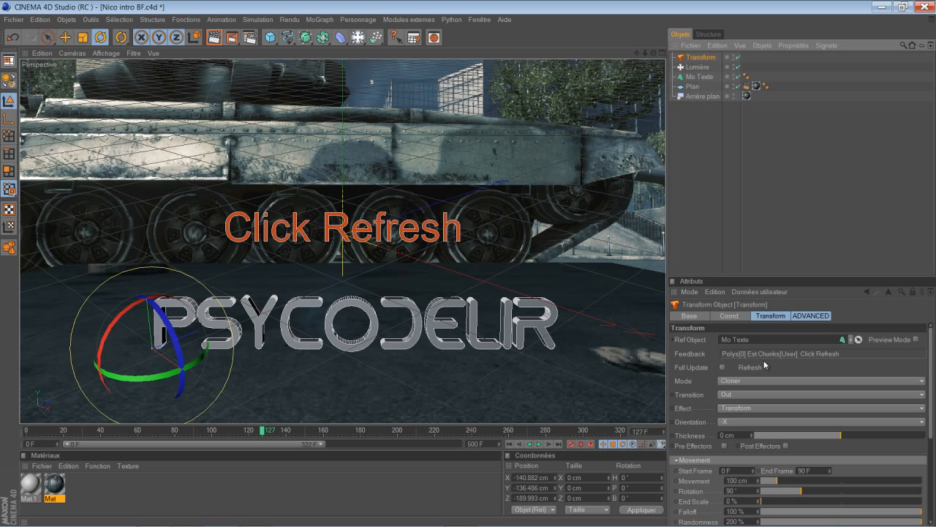
left_click(766, 367)
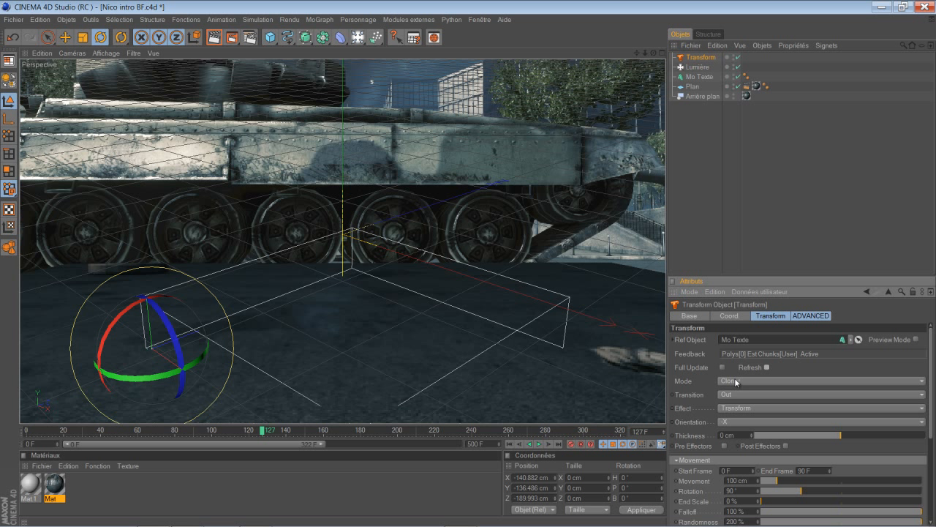
Configure the Transform object with Chunk mode, the In (Reverse) transition and the Butterflies effect.
left_click(762, 380)
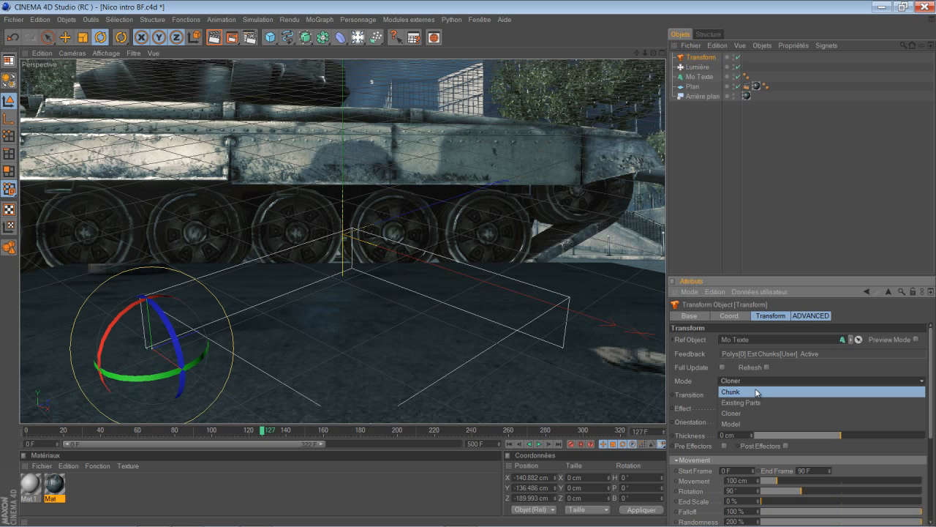
left_click(756, 392)
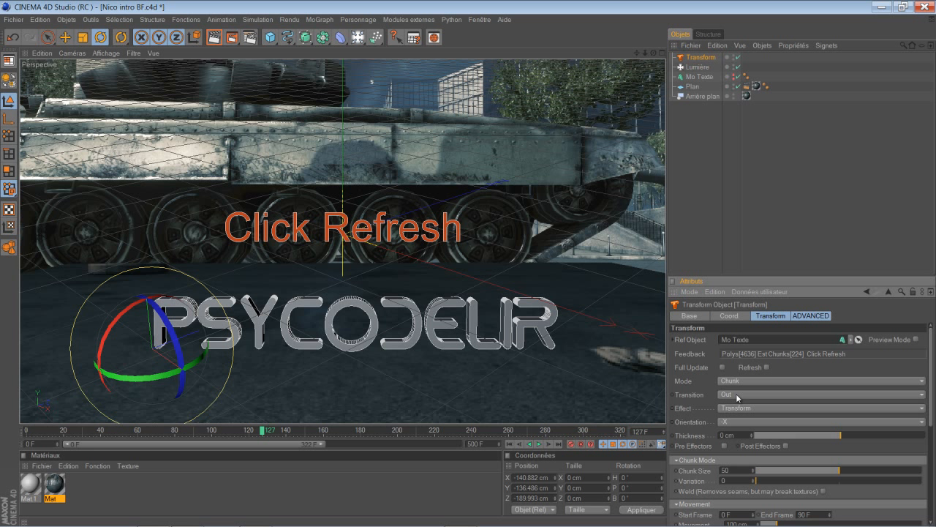
left_click(736, 397)
left_click(736, 415)
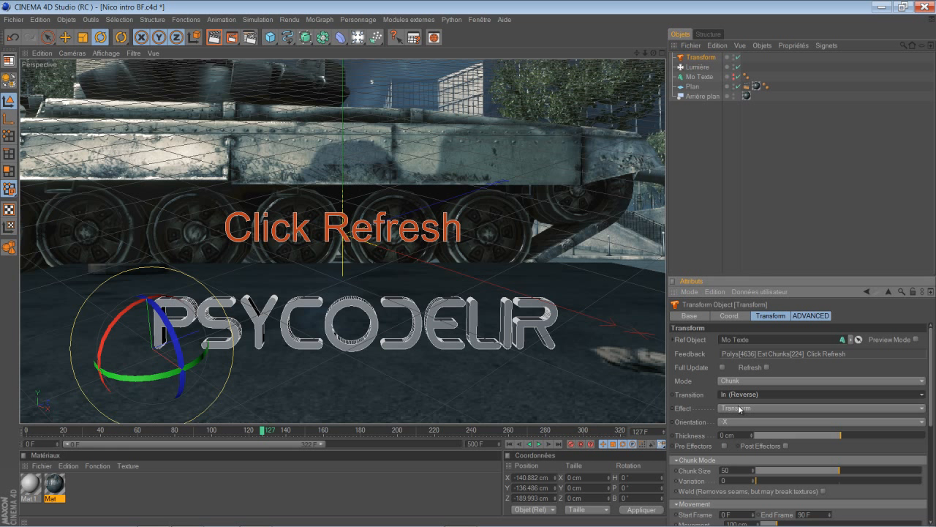
left_click(739, 408)
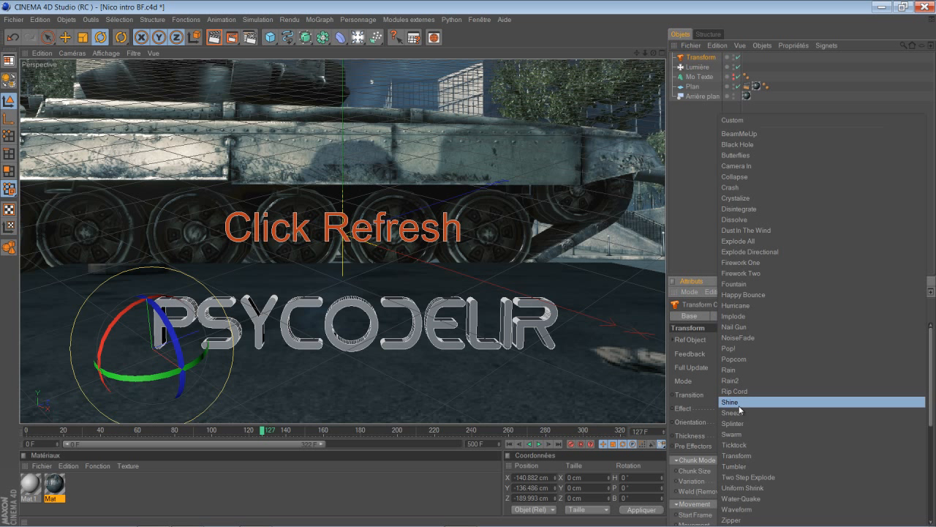
left_click(764, 159)
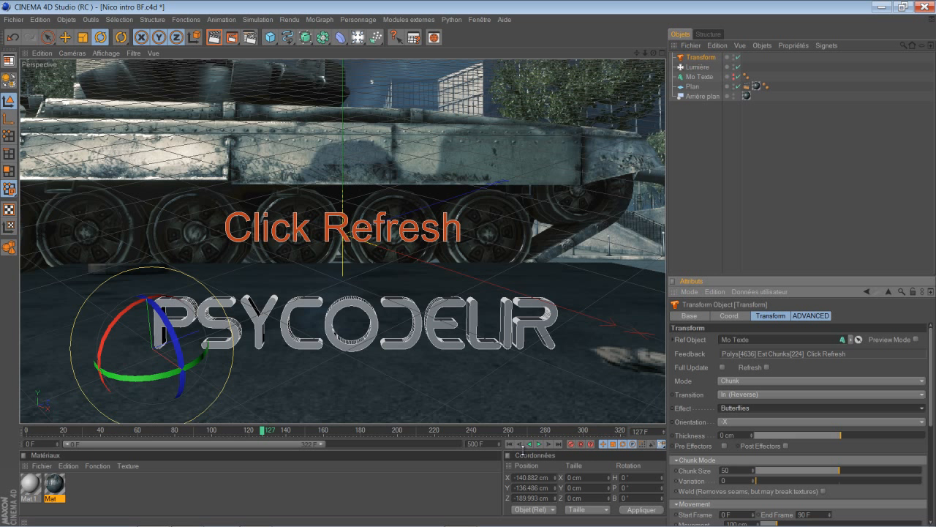
Try a chunk size of 10 on the Transform object, refresh and render the view, then undo the chunk size change.
left_click(772, 471)
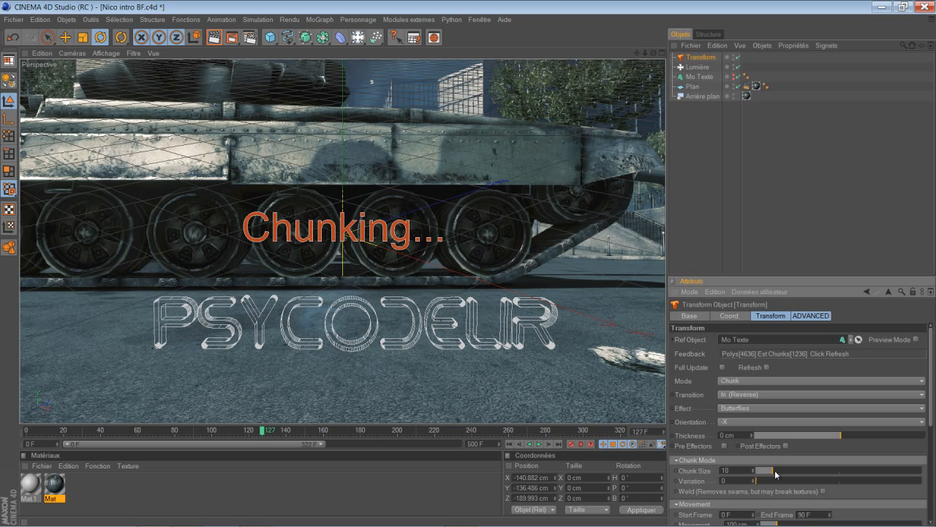
left_click(767, 367)
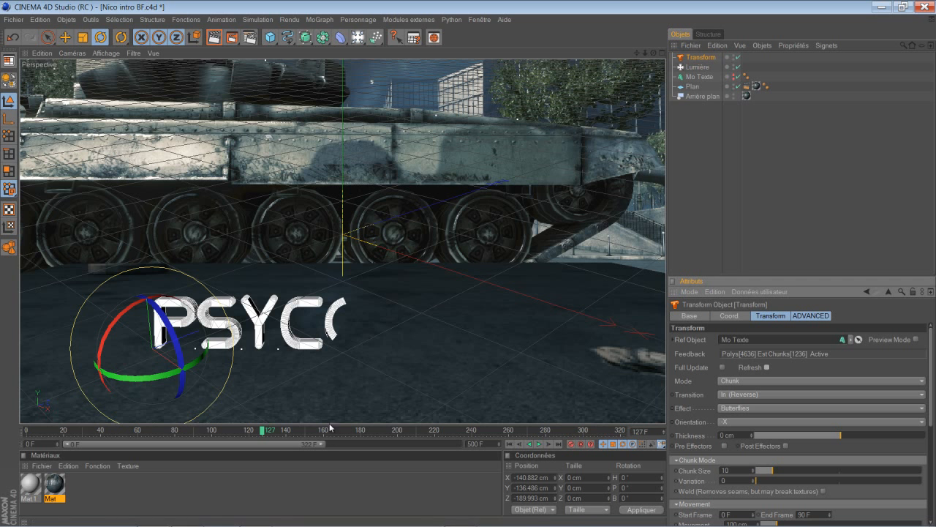
left_click(214, 37)
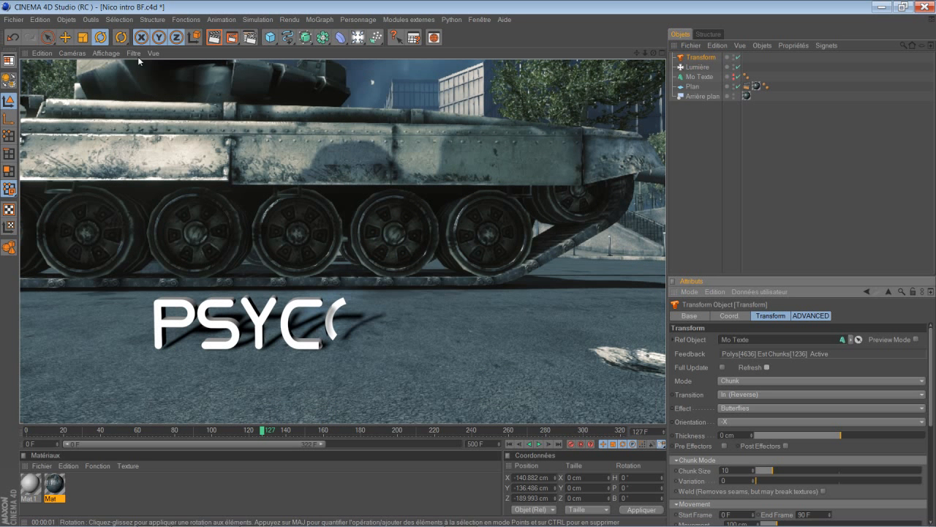
left_click(12, 36)
left_click(11, 37)
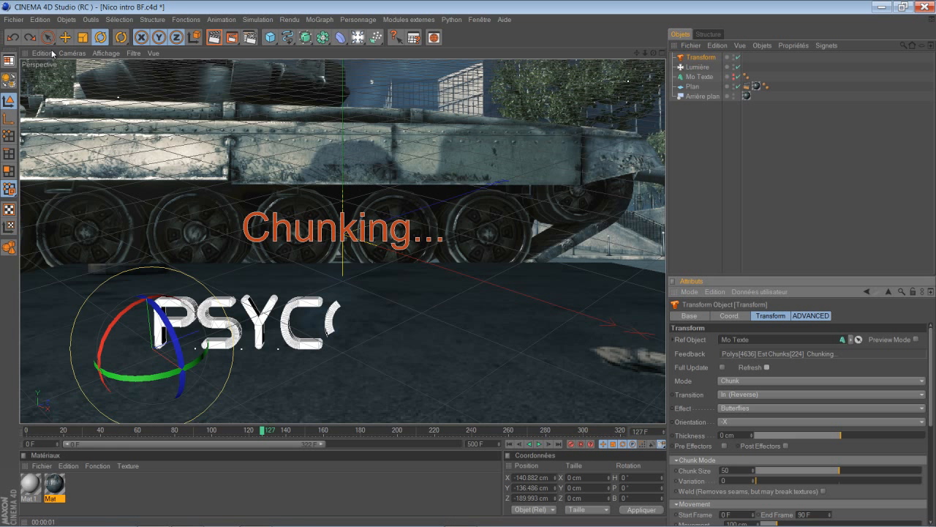
Undo the last change, assign Mo Texte as the Transform object's Ref Object again, refresh it and choose the Butterflies effect.
left_click(12, 37)
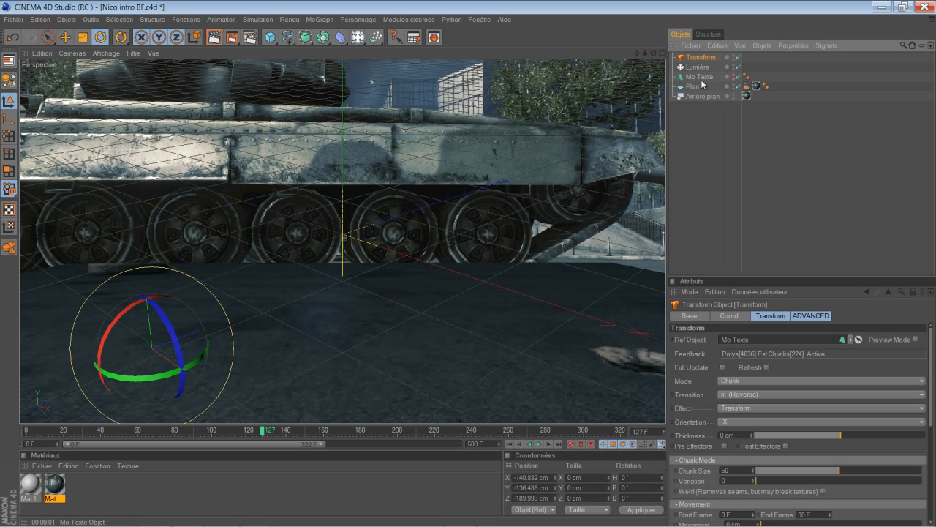
left_click_drag(704, 78, 755, 335)
left_click(767, 367)
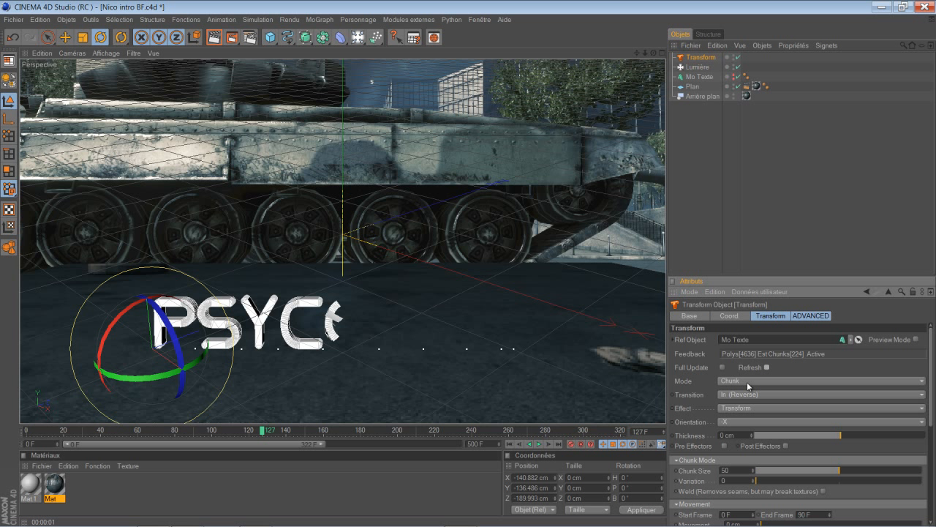
left_click(747, 381)
left_click(748, 394)
left_click(749, 408)
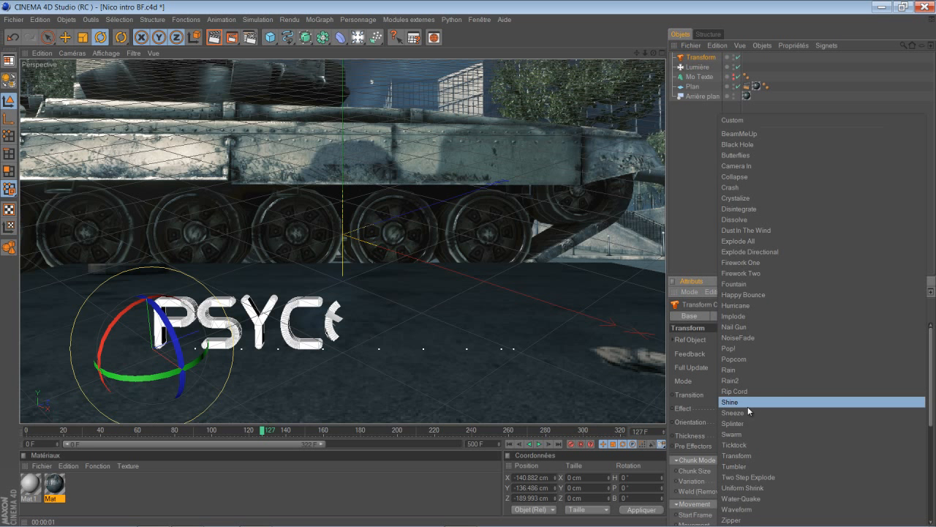
left_click(770, 157)
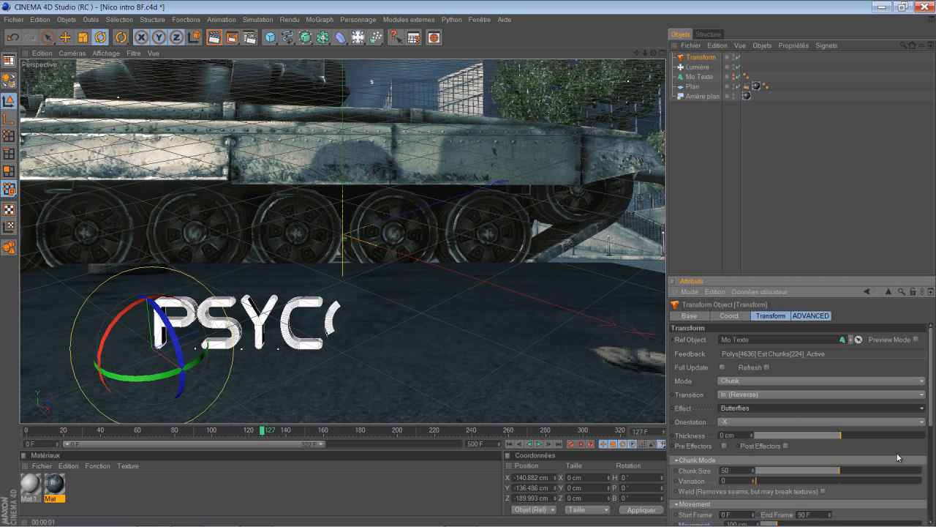
Try chunk sizes of 11 and 7 on the Transform object.
scroll(900, 454, "down", 3)
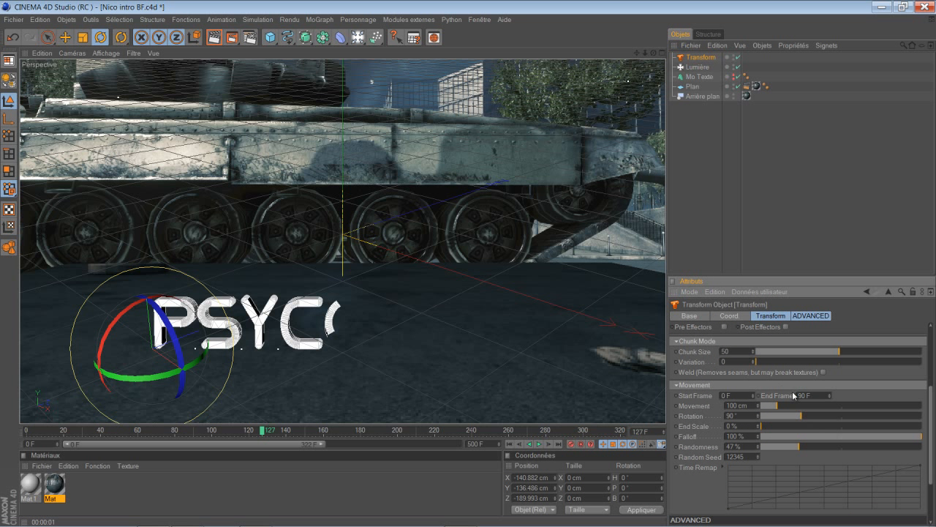
left_click(774, 351)
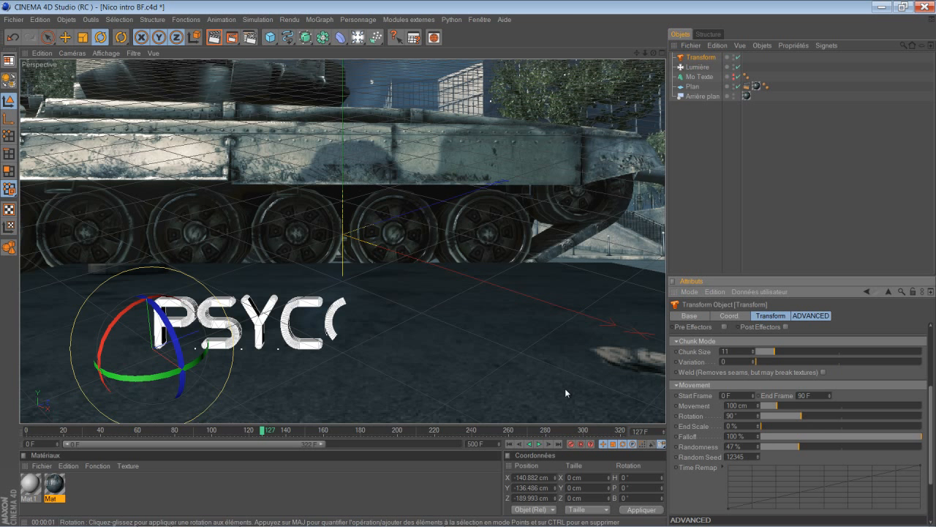
left_click(766, 351)
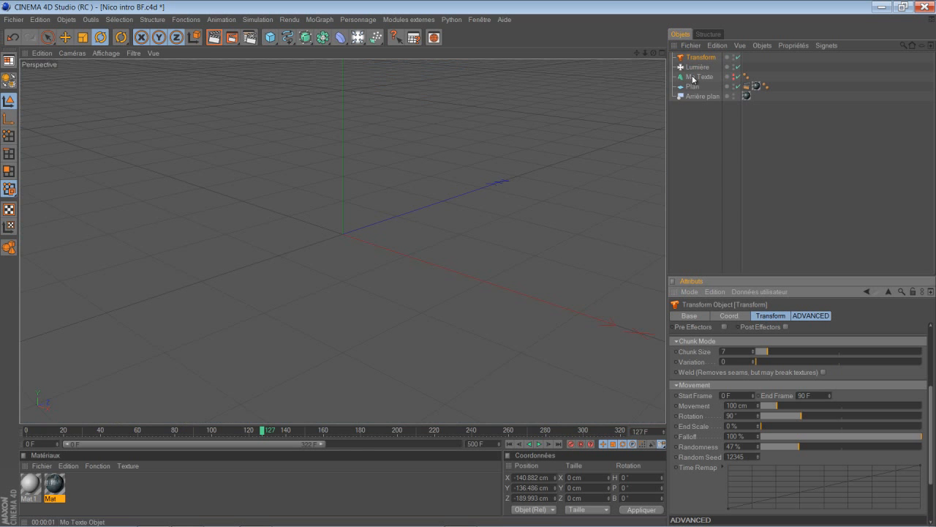
Delete the Transform object and add a fresh Transform plugin object to the scene.
key("Delete")
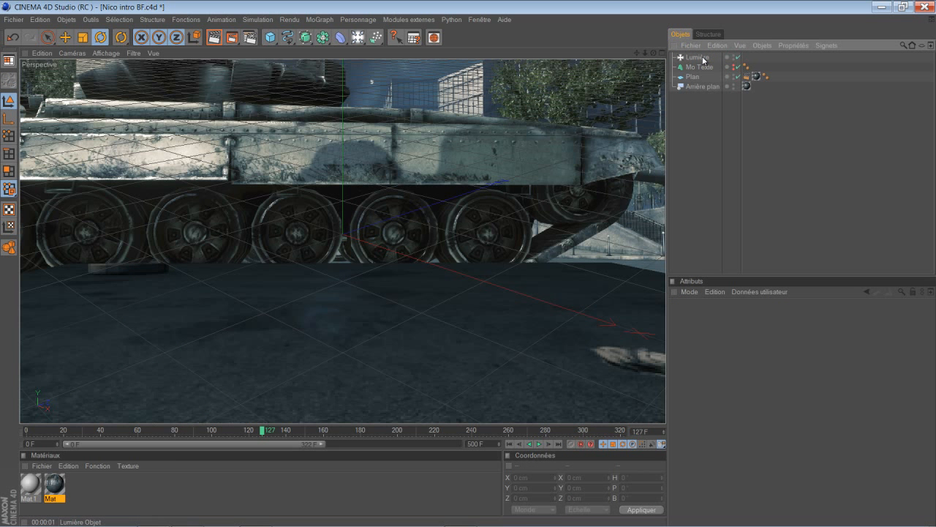
left_click(450, 20)
mouse_move(476, 47)
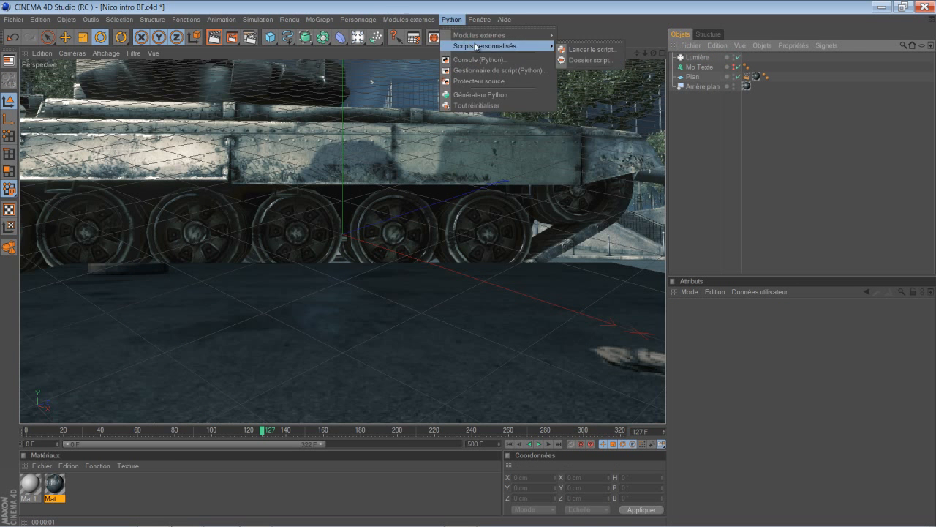
mouse_move(481, 20)
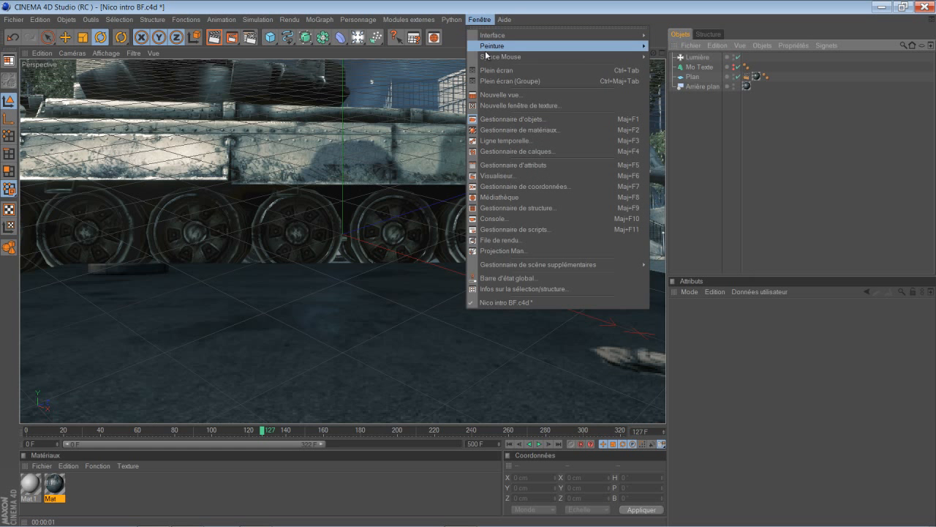
mouse_move(452, 20)
mouse_move(503, 34)
left_click(585, 49)
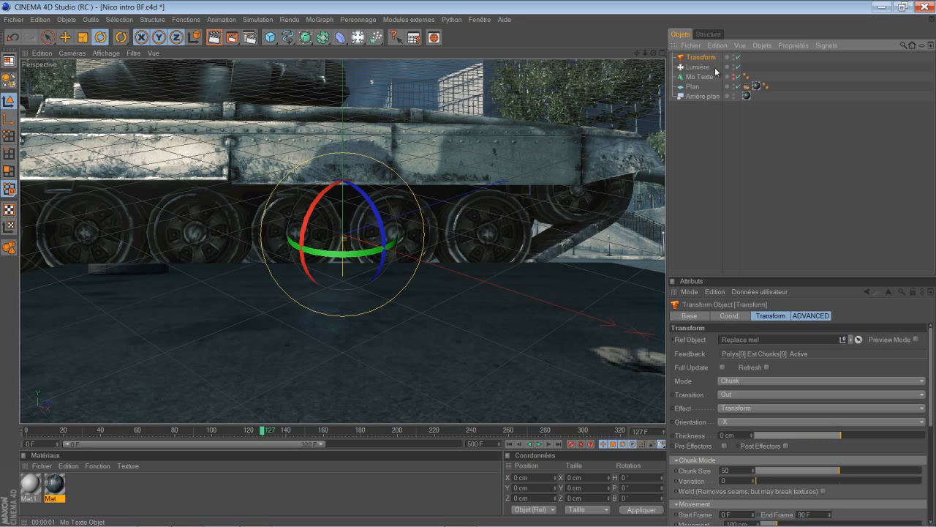
Assign Mo Texte as the new Transform's Ref Object and configure Chunk mode, the In (Reverse) transition and the Butterflies effect.
left_click_drag(702, 78, 756, 342)
left_click(753, 382)
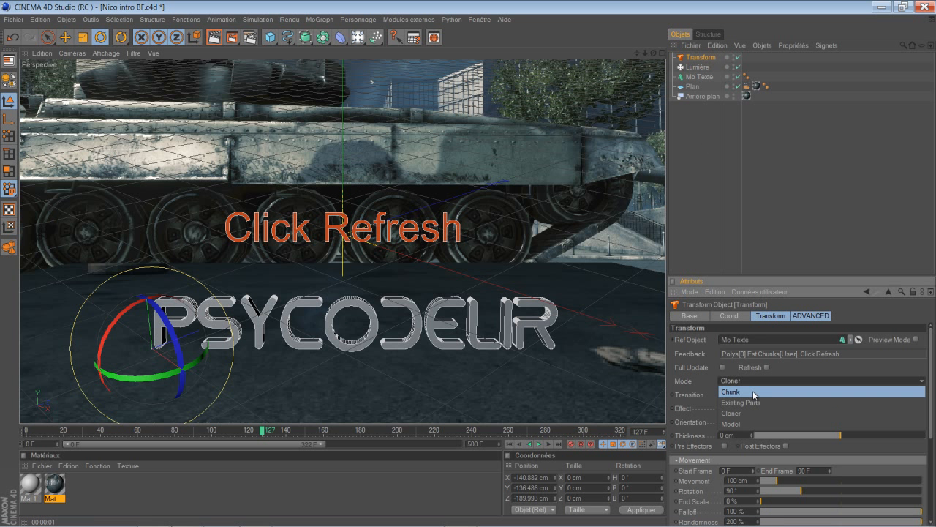
left_click(746, 392)
left_click(740, 397)
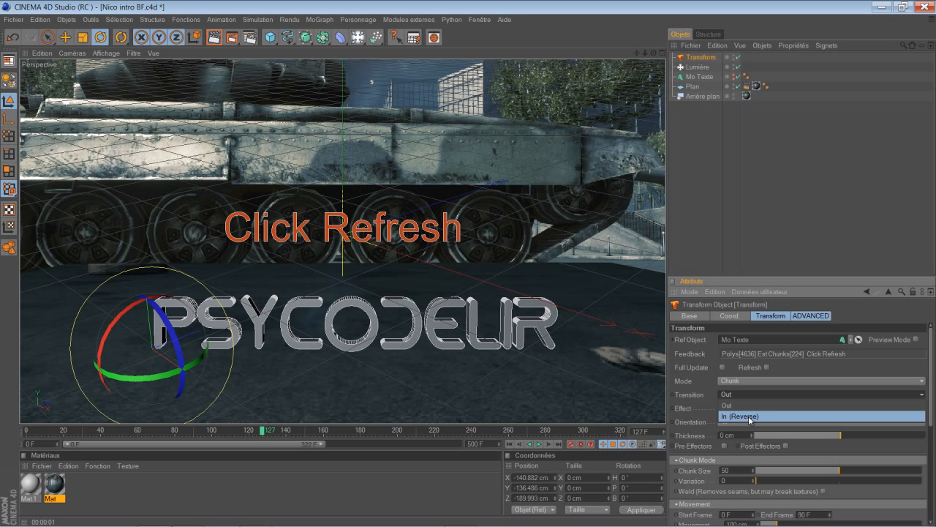
left_click(749, 415)
left_click(748, 411)
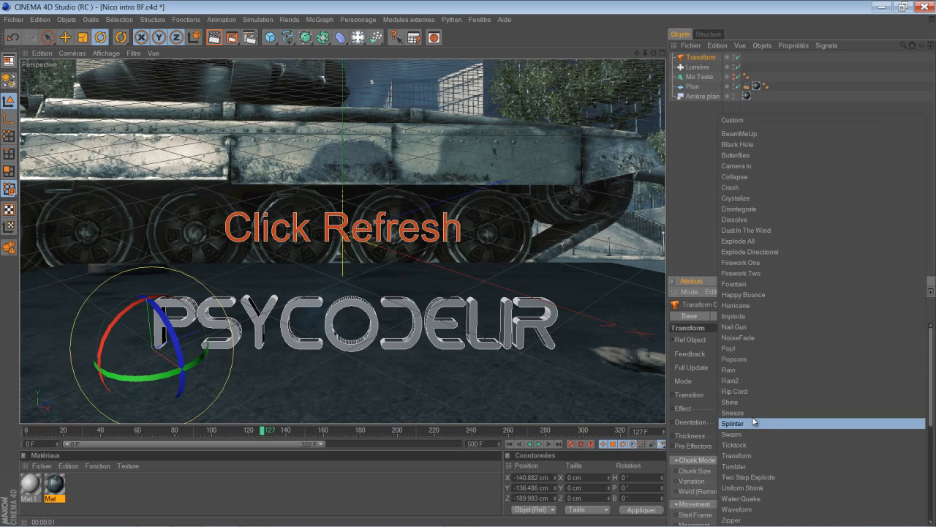
left_click(780, 156)
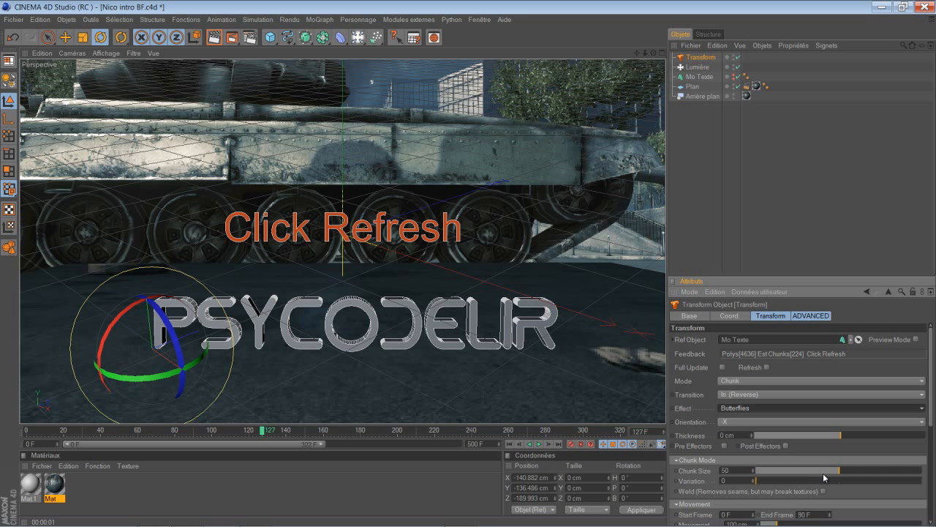
Set the Transform's chunk size to 10 with a refresh, and its movement to start at frame 60 and end at frame 250.
left_click_drag(825, 472, 774, 474)
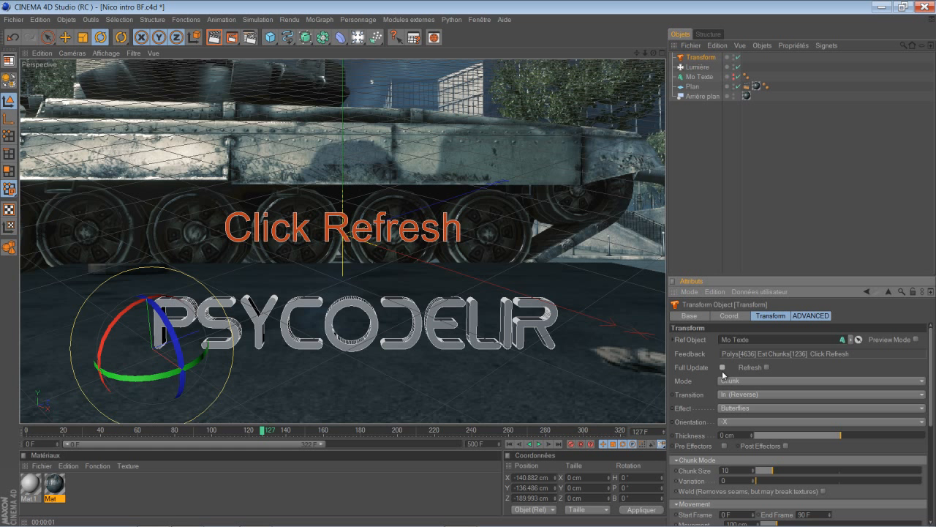
left_click(767, 367)
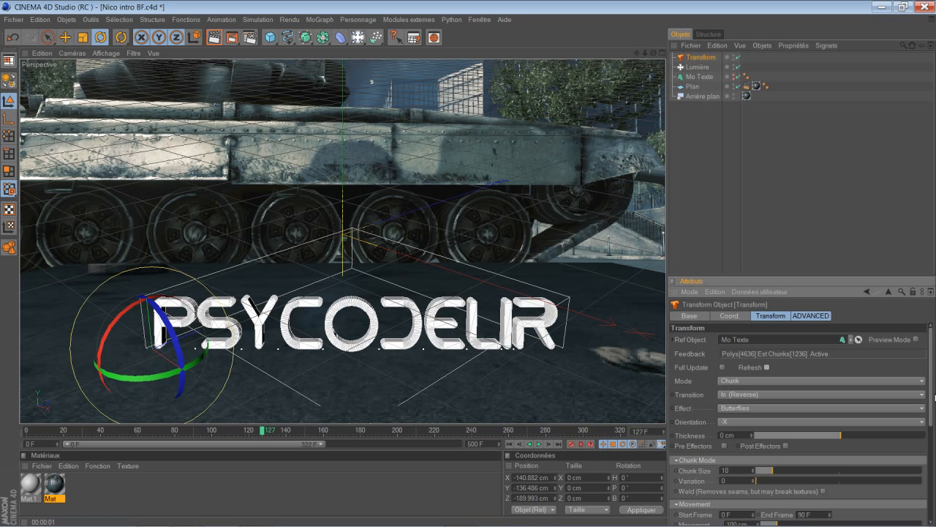
left_click_drag(931, 388, 921, 438)
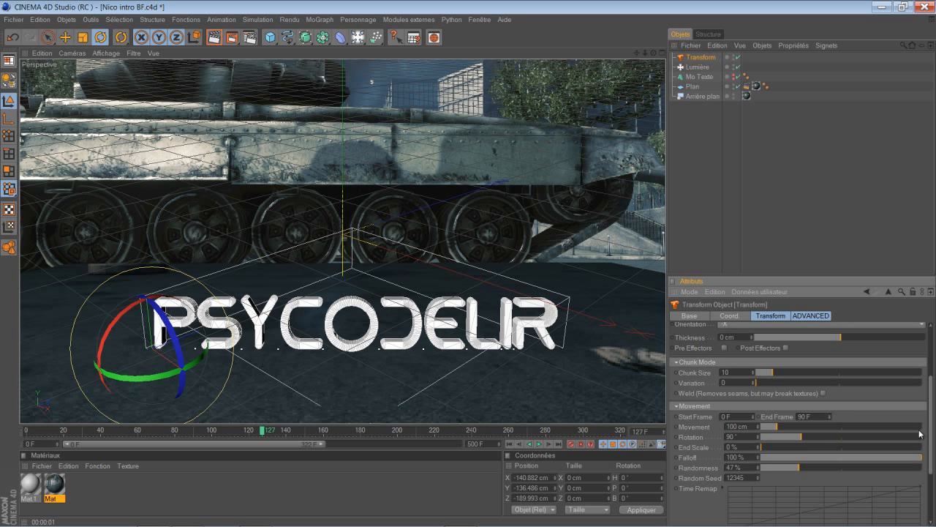
double_click(748, 417)
type("60")
key("Return")
double_click(817, 417)
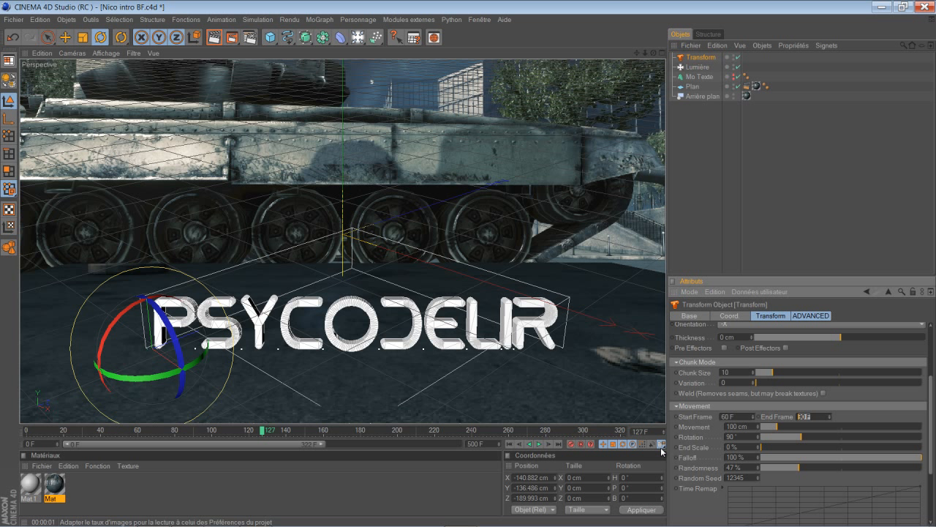
type("250")
key("Return")
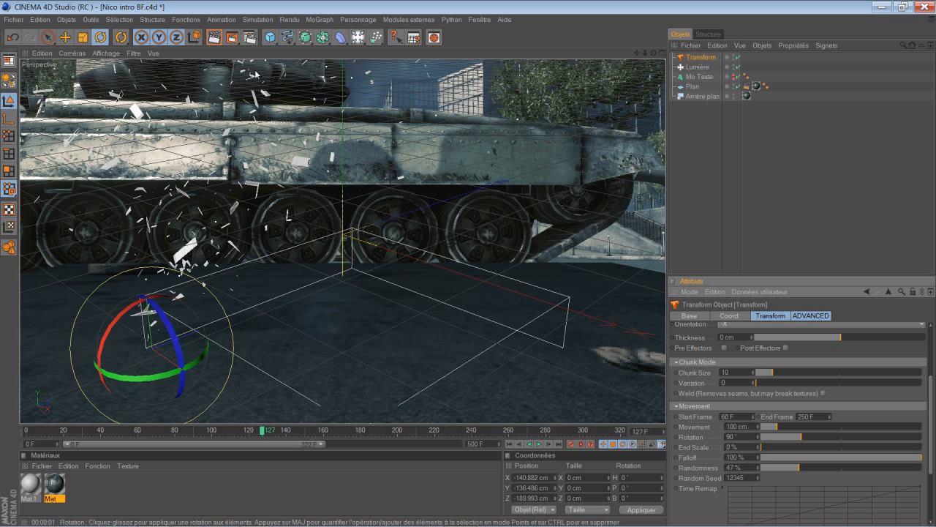
Render the view at the current frame and again at frame 189 to check the text assembly.
left_click(215, 38)
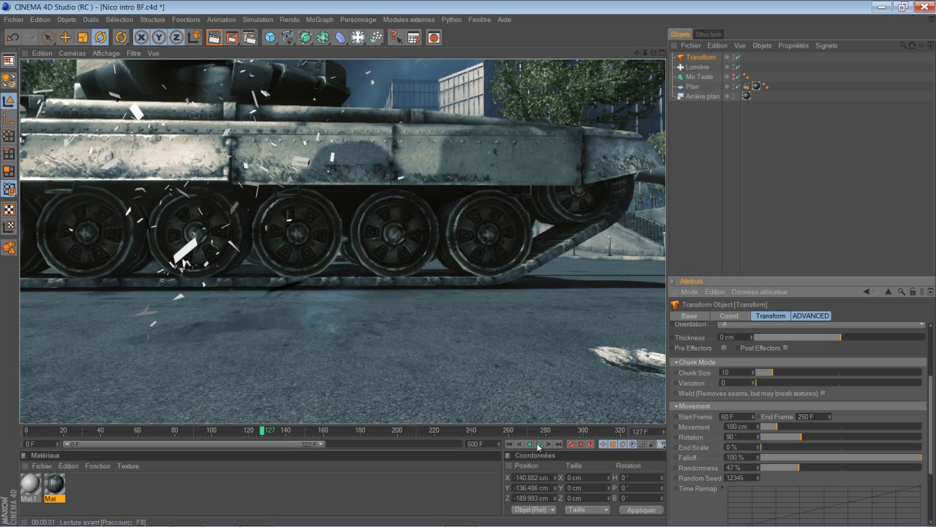
left_click(376, 430)
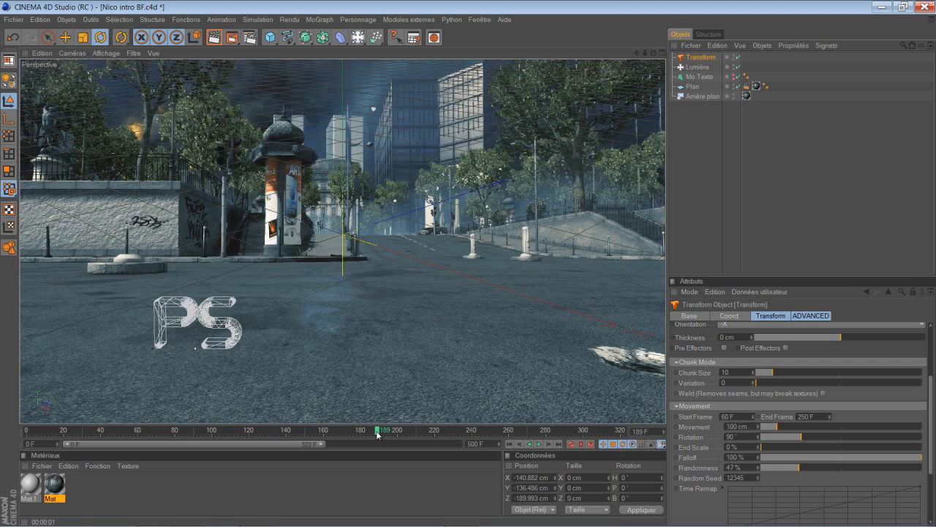
left_click(215, 38)
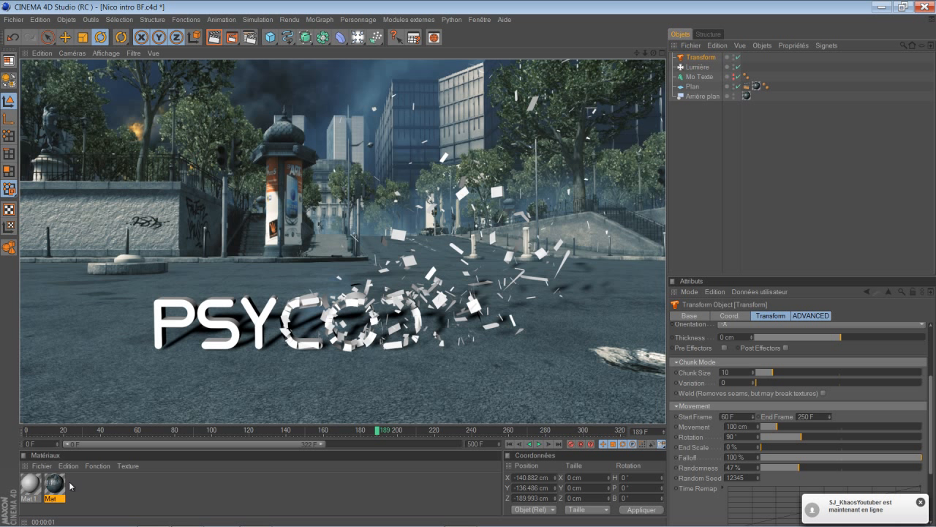
Color Mat.1 orange (RGB 208, 102, 10) and apply it to the Transform object, checking it with a view render.
double_click(31, 485)
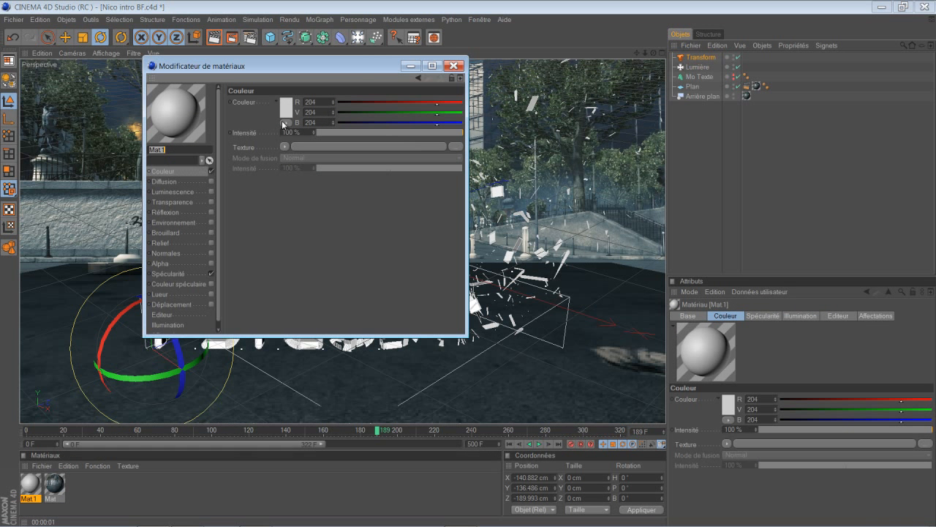
left_click(285, 110)
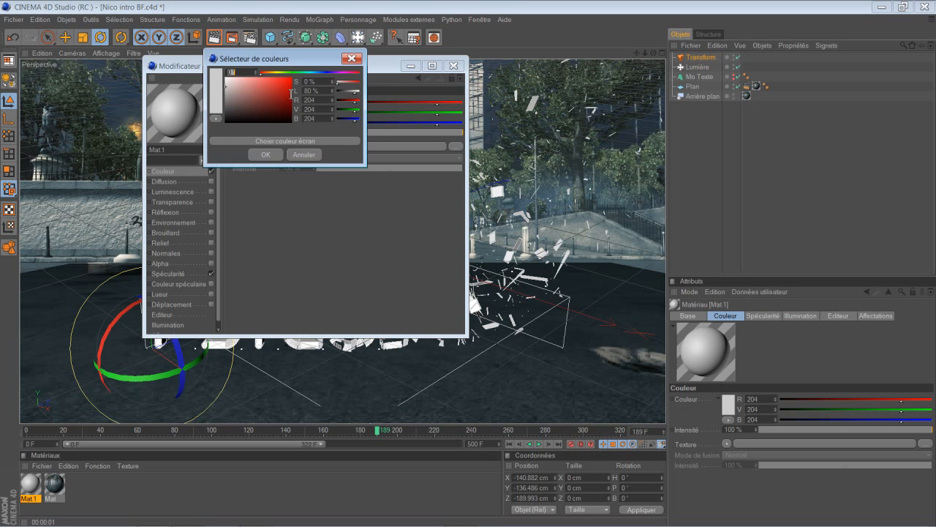
left_click(266, 71)
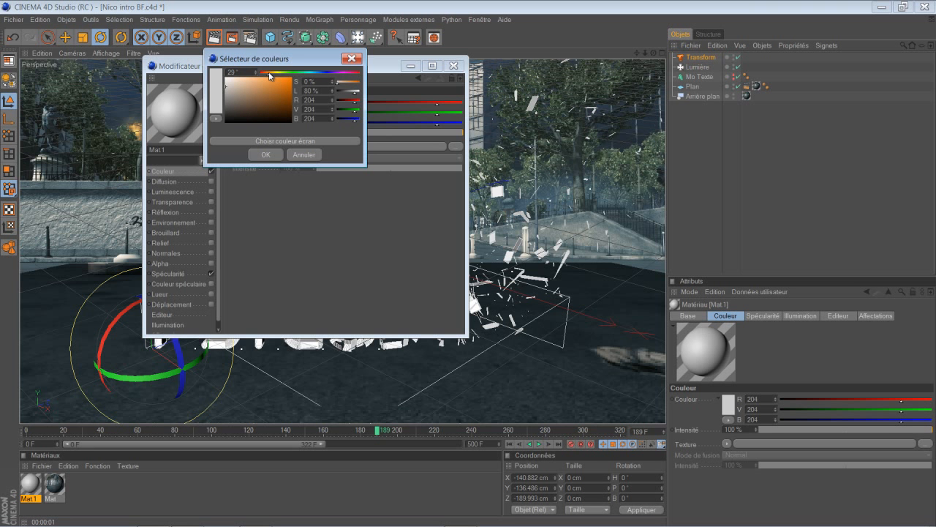
left_click(288, 85)
left_click(266, 155)
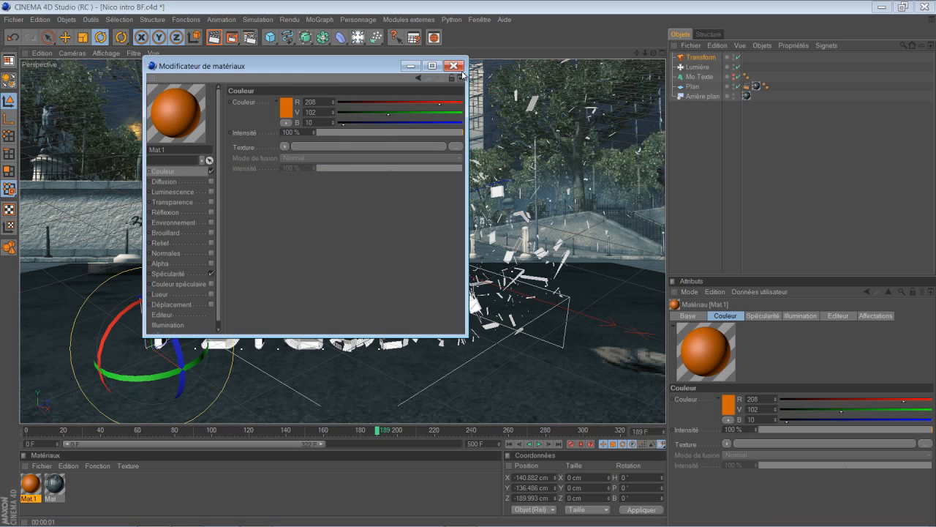
left_click(453, 65)
left_click_drag(43, 486, 708, 60)
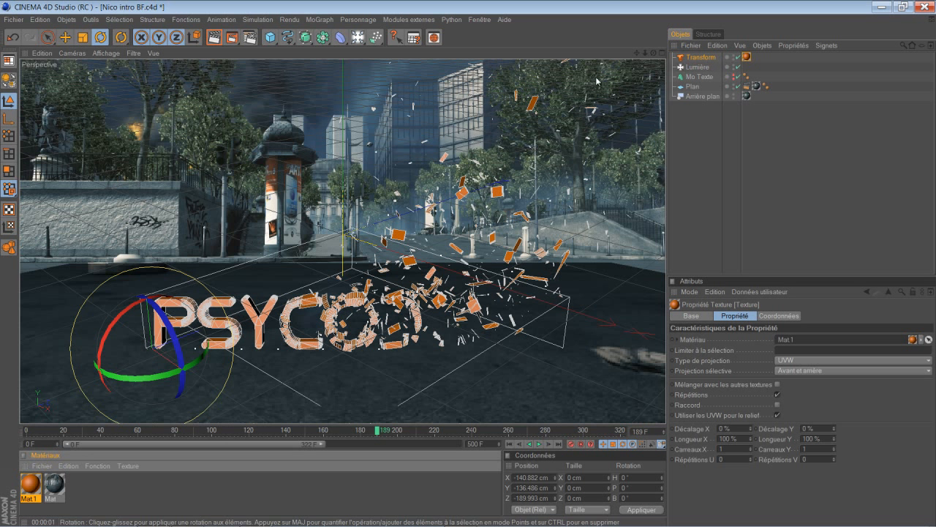
key("ctrl+r")
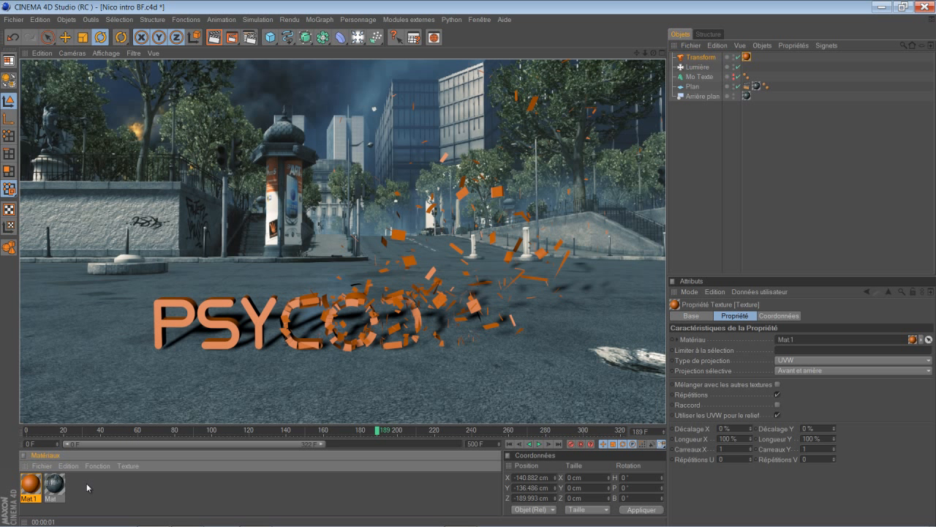
Open the Mat.1 material for editing and disable its specularity channel.
left_click(33, 485)
double_click(32, 485)
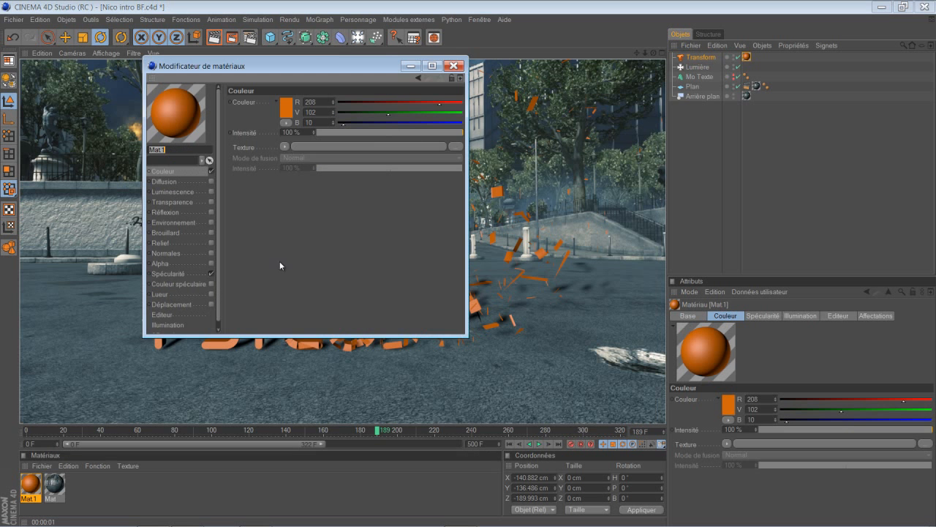
left_click(208, 274)
left_click(212, 273)
Enable reflection on Mat.1 at 18% intensity and render the view to check the material.
left_click(167, 213)
left_click(212, 212)
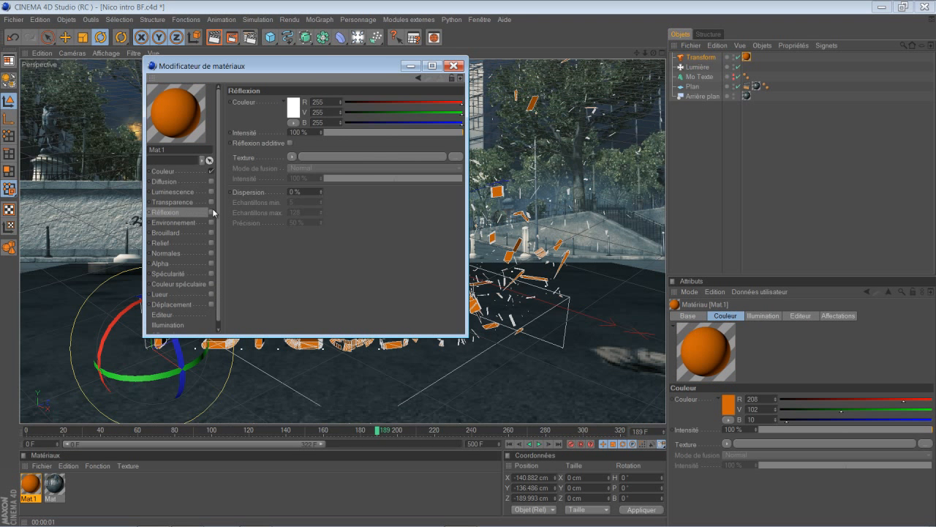
left_click(341, 157)
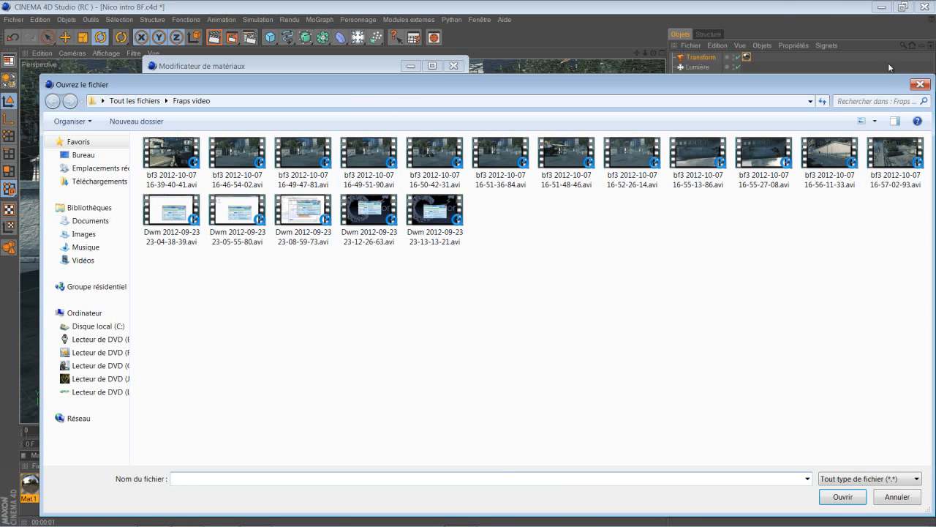
left_click(920, 84)
left_click(350, 133)
left_click_drag(349, 133, 349, 133)
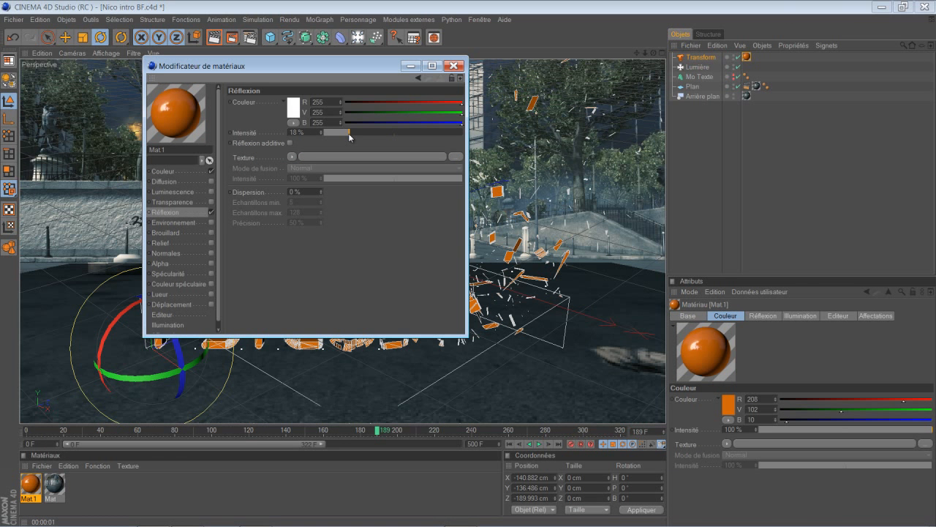
left_click(455, 65)
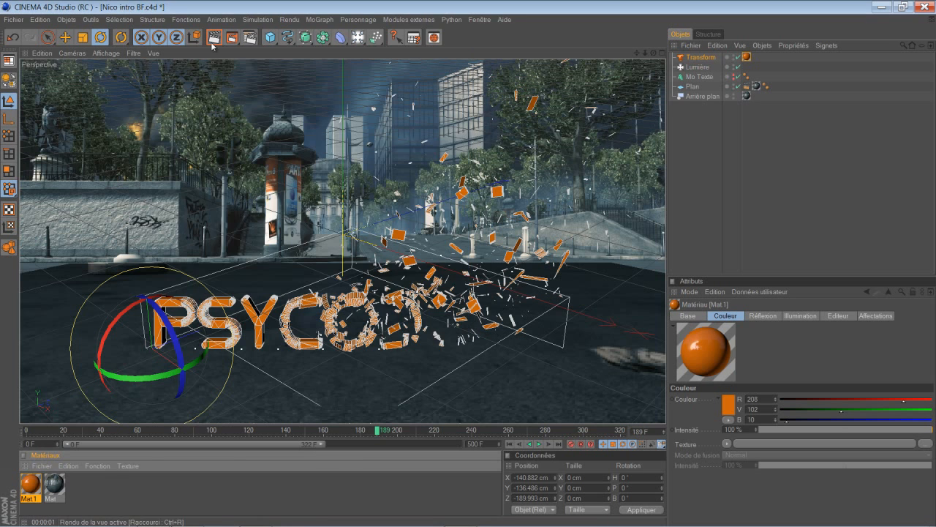
left_click(212, 38)
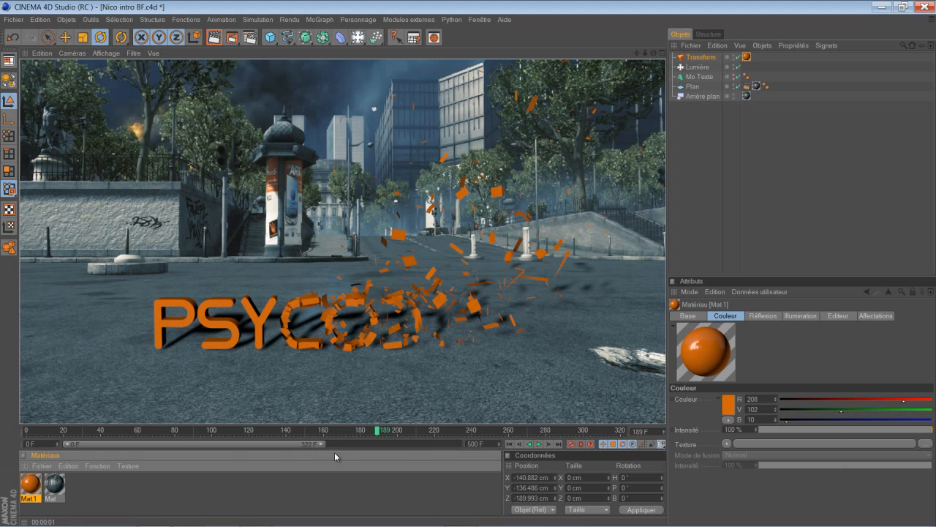
Render the view at frame 239 to check the assembled text.
left_click_drag(325, 443, 348, 443)
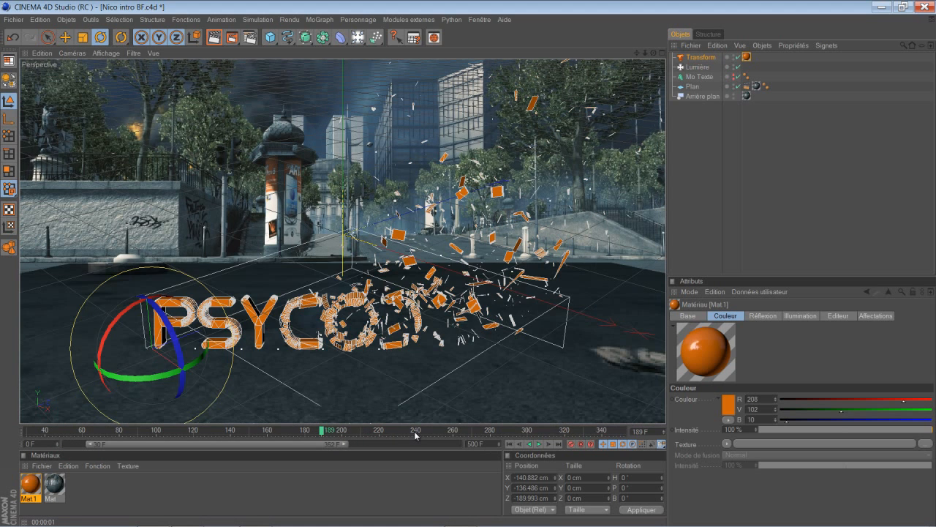
left_click(415, 433)
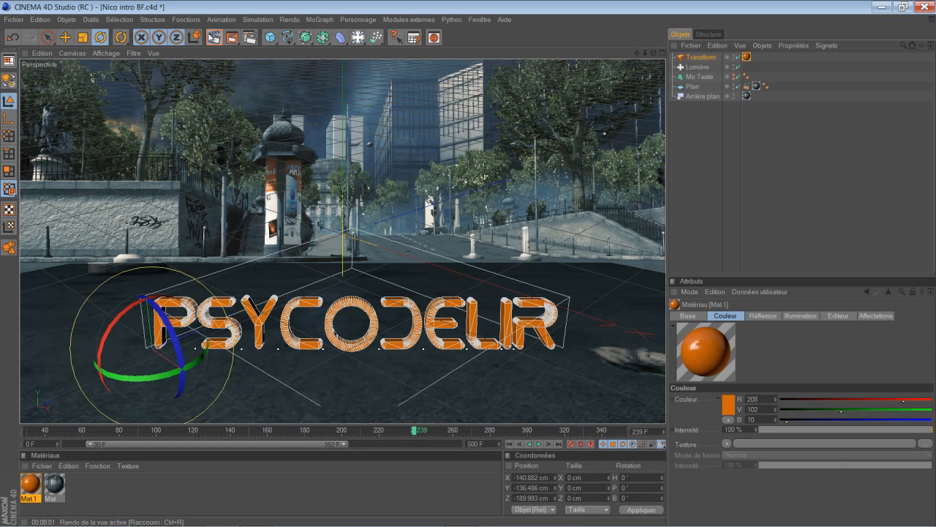
left_click(214, 36)
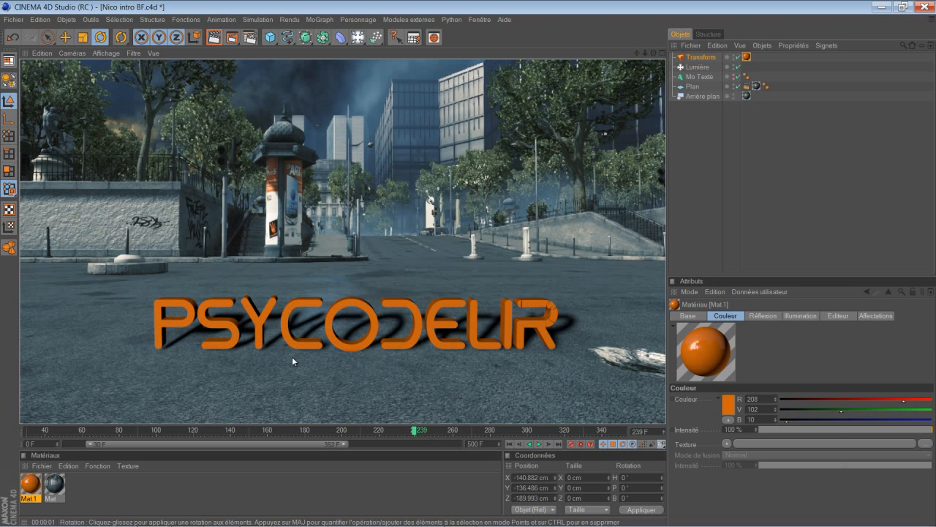
Try Mo Texte at Y position -135.486 cm and again at -136.486 cm, rendering the view each time.
left_click(700, 76)
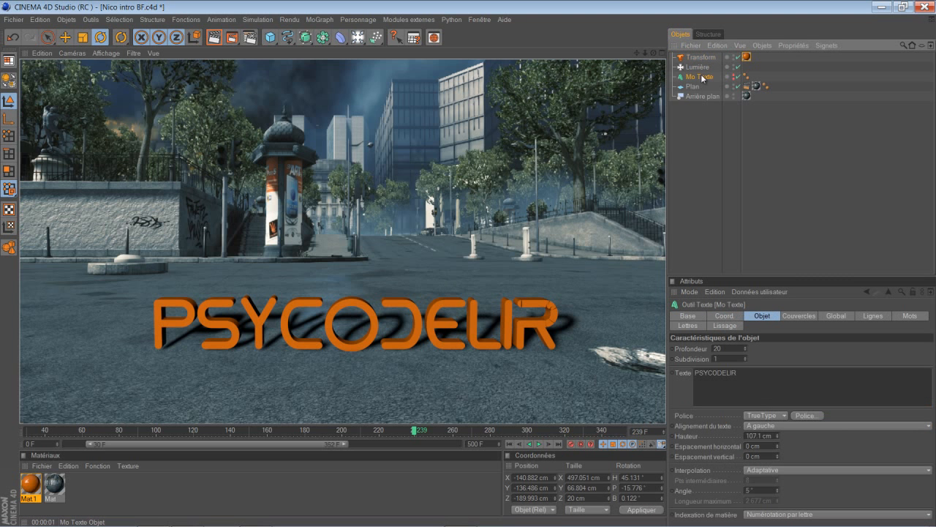
left_click(732, 318)
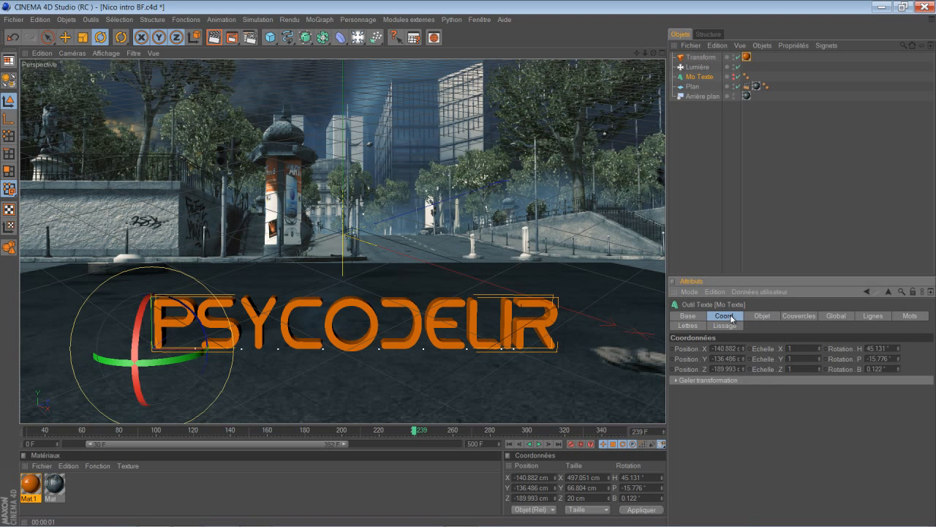
left_click(744, 359)
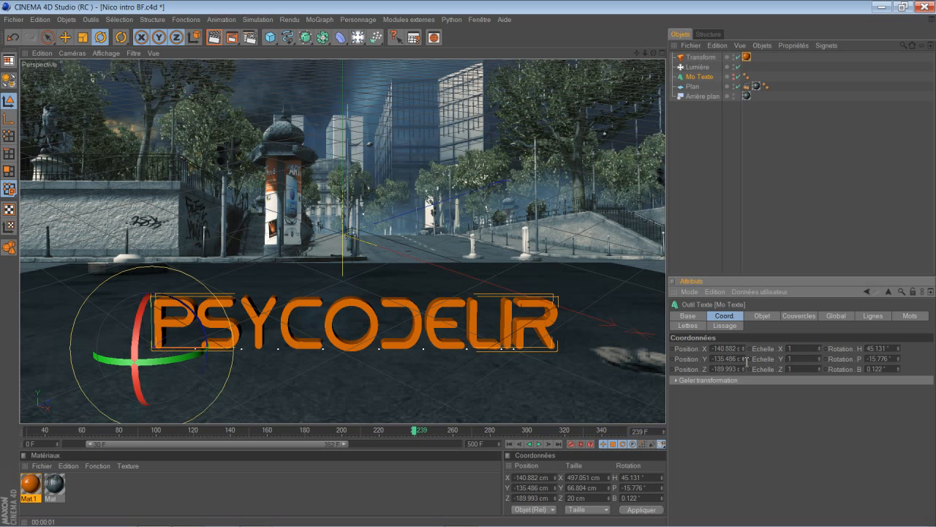
left_click(214, 38)
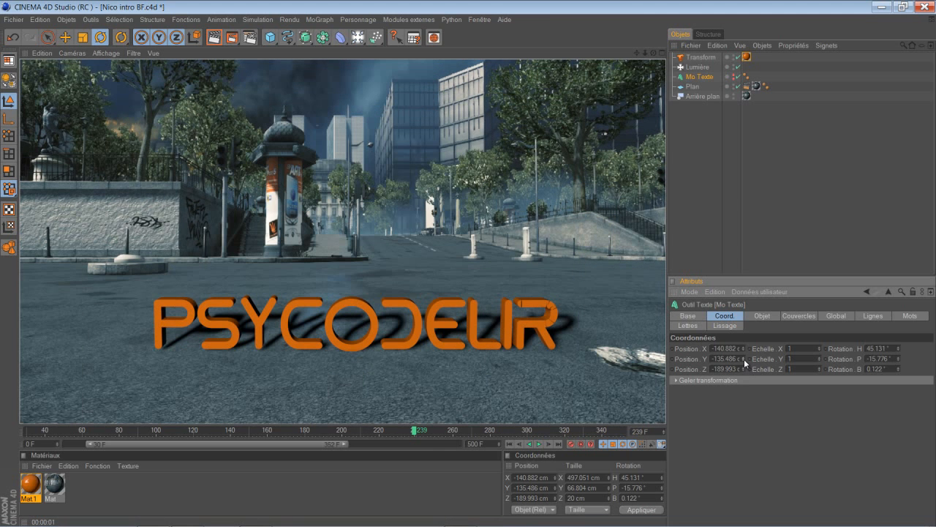
left_click(744, 360)
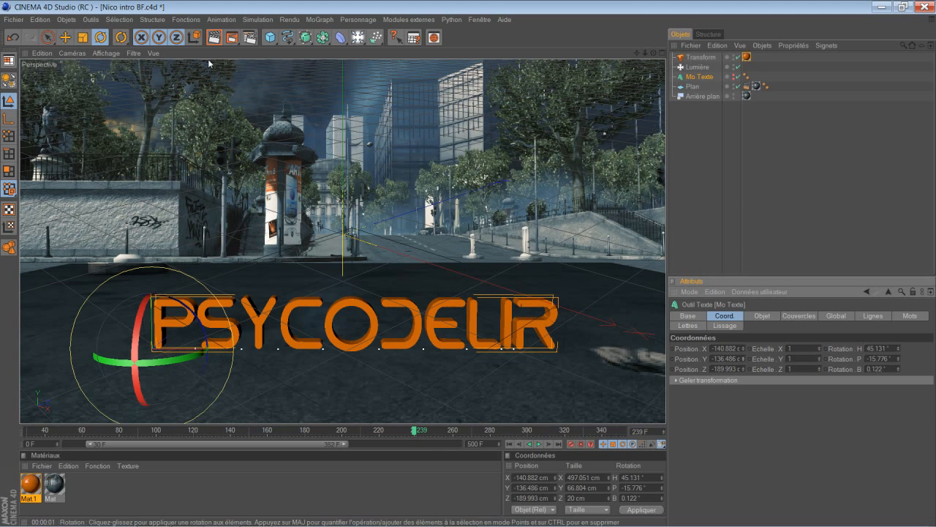
left_click(214, 37)
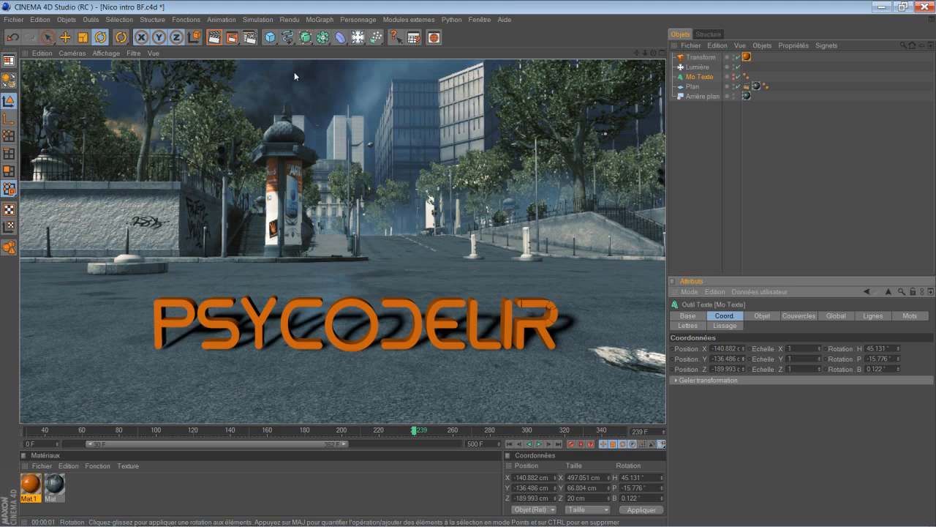
Lower Mo Texte to Y position -142.486 cm and render the view to check its contact with the ground.
left_click(744, 360)
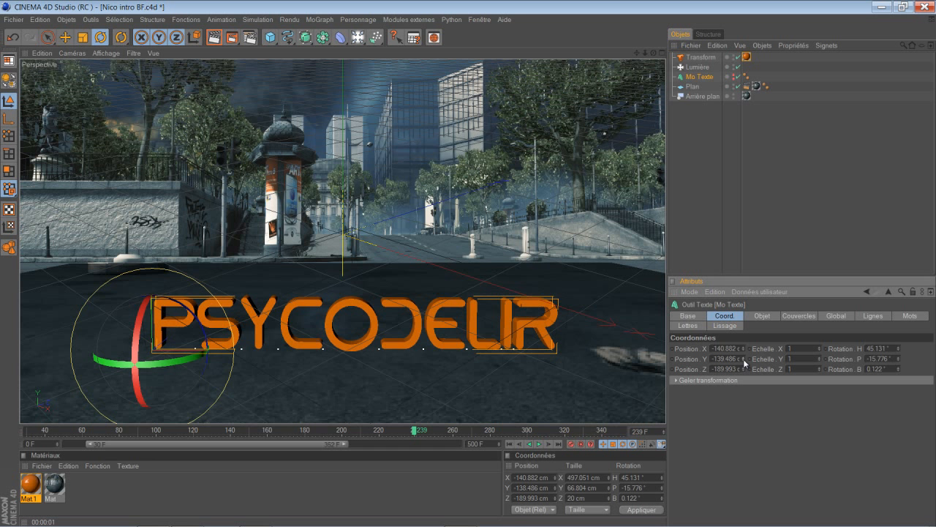
left_click(744, 360)
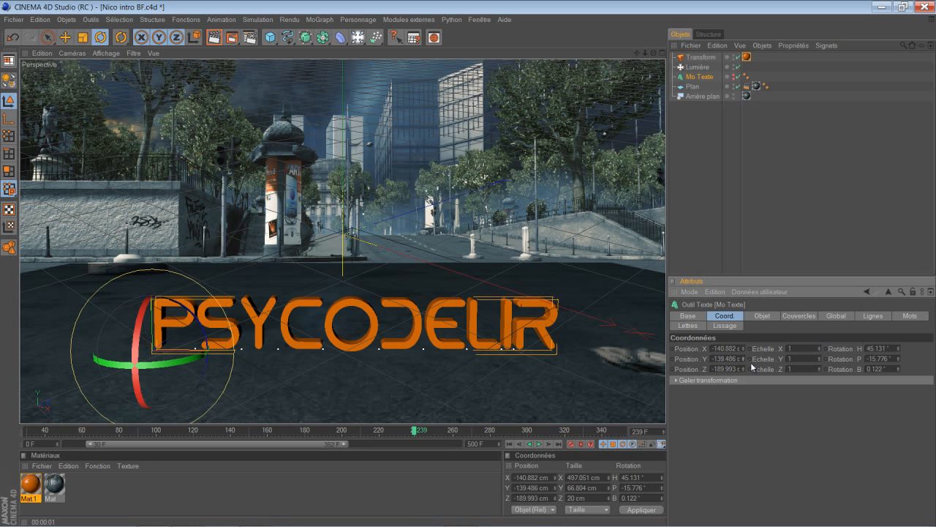
left_click(742, 360)
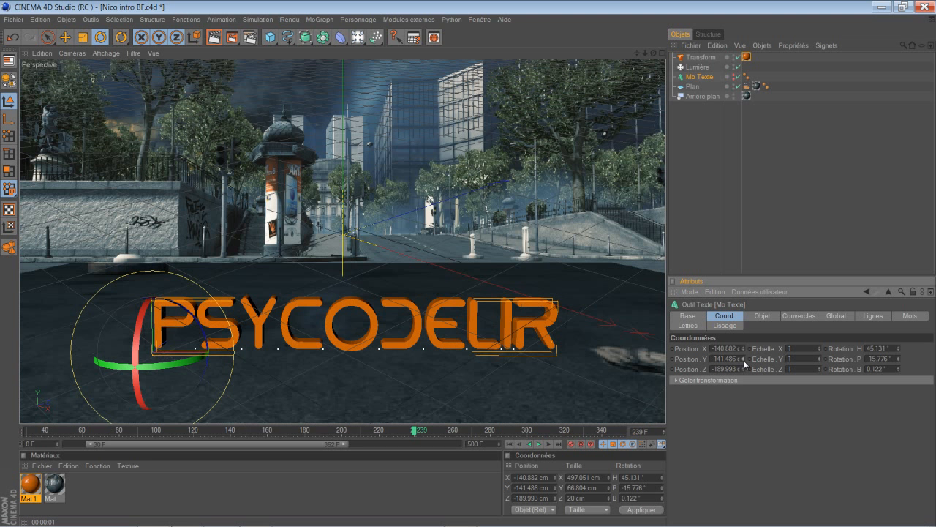
left_click(743, 360)
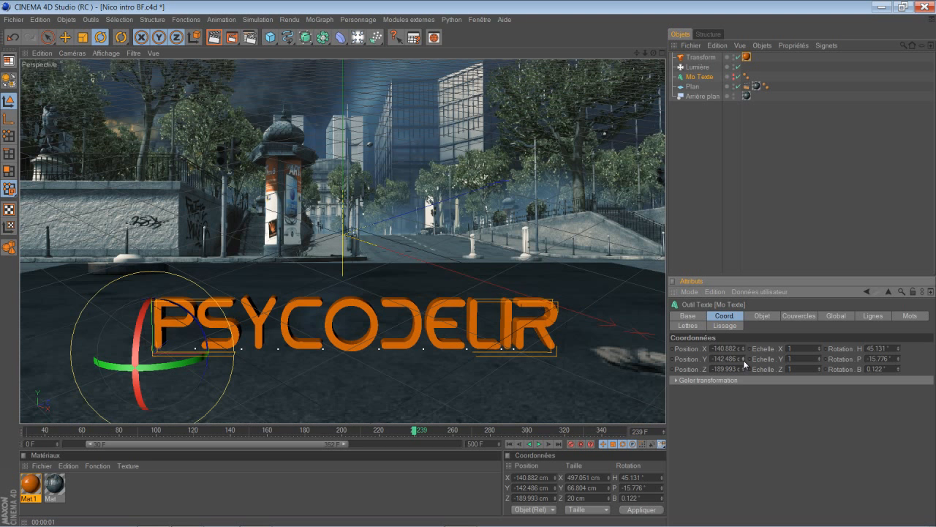
left_click(216, 38)
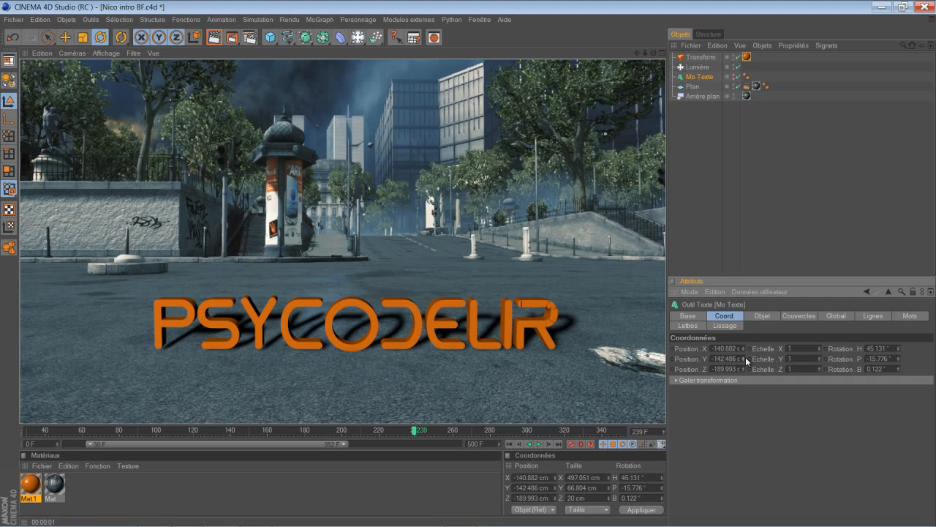
Make Mo Texte visible and set its Y position to -137.486 cm.
mouse_move(745, 357)
left_mouse_down()
mouse_move(745, 381)
mouse_move(746, 341)
left_mouse_up()
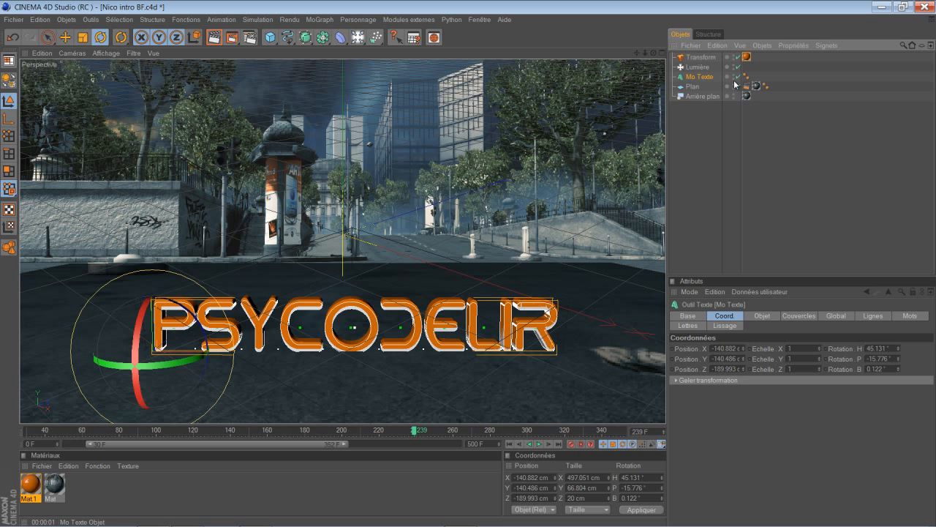
left_click(743, 359)
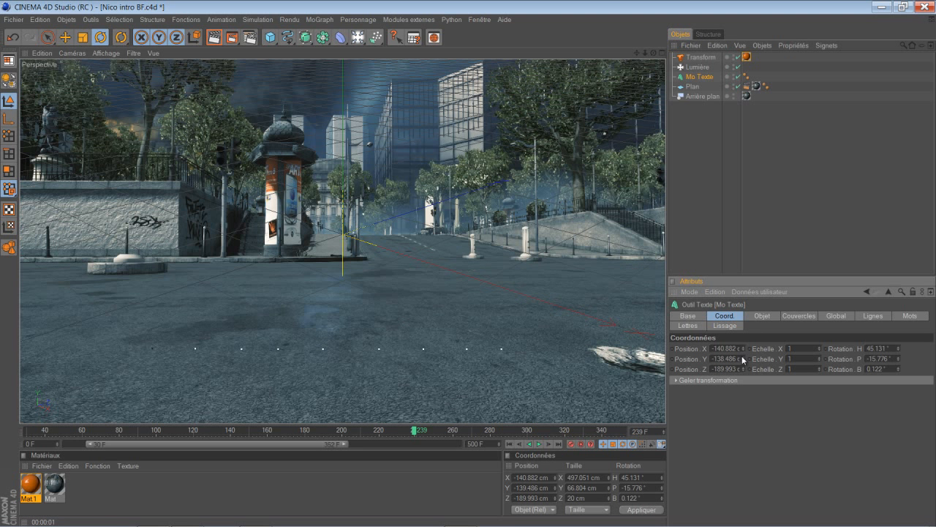
left_click(743, 362)
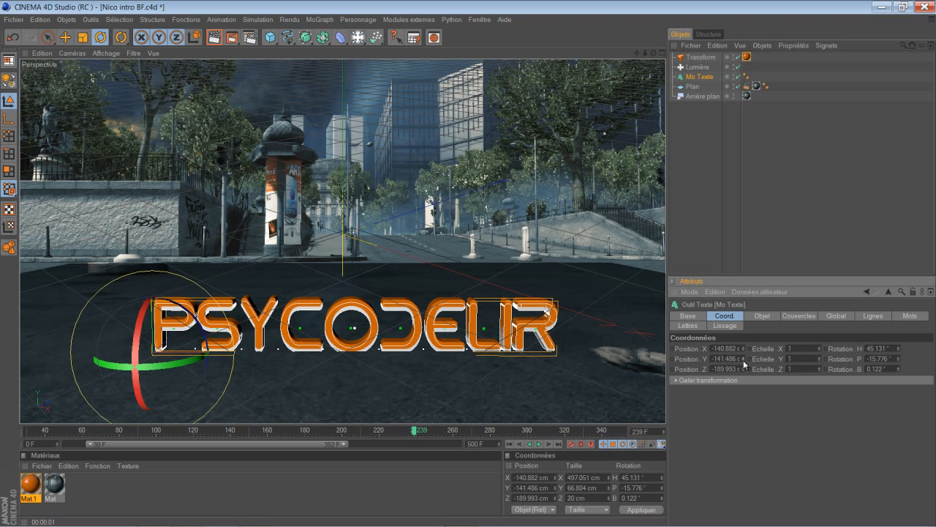
left_click(743, 357)
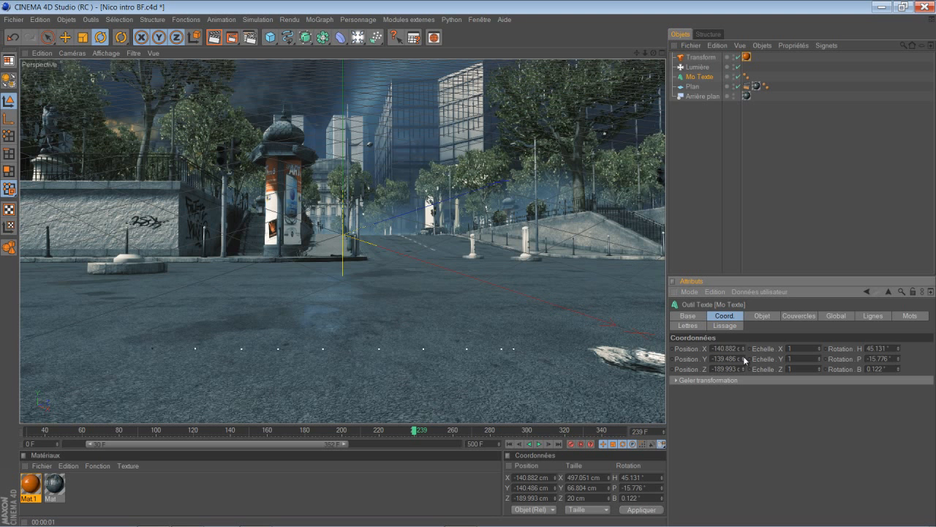
left_click(744, 358)
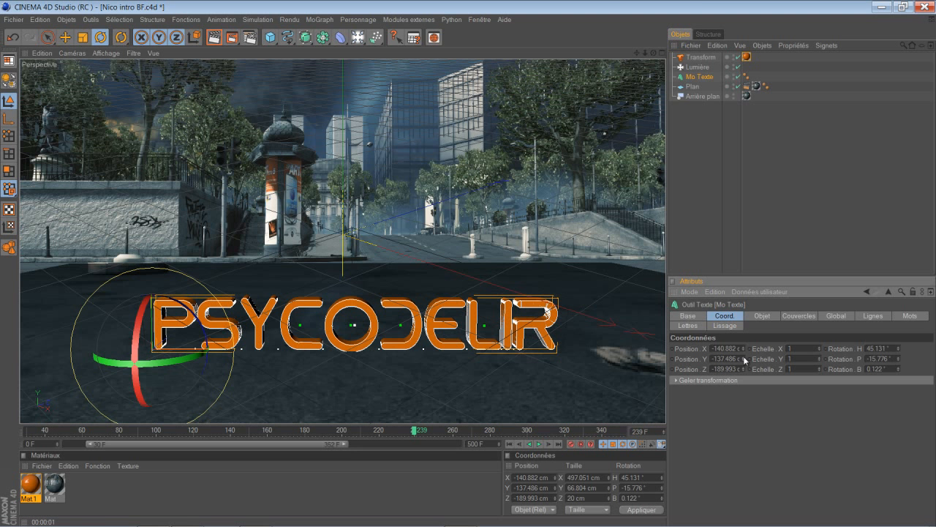
Refresh the Transform object and render the view with Mo Texte shown.
left_click(701, 57)
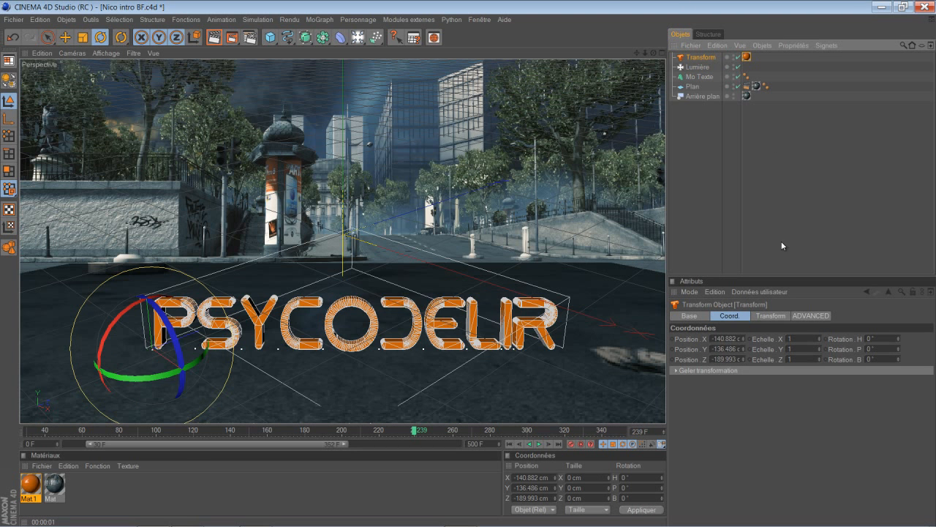
left_click(780, 317)
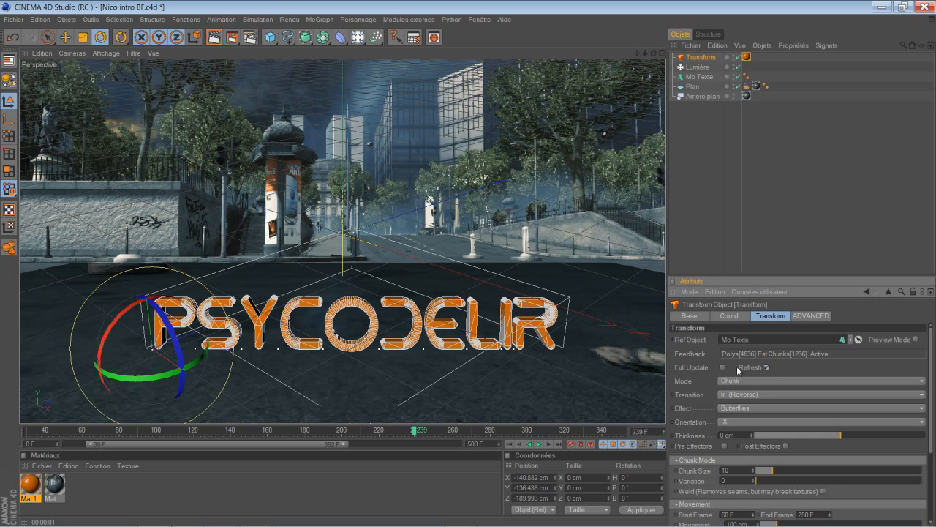
left_click(213, 37)
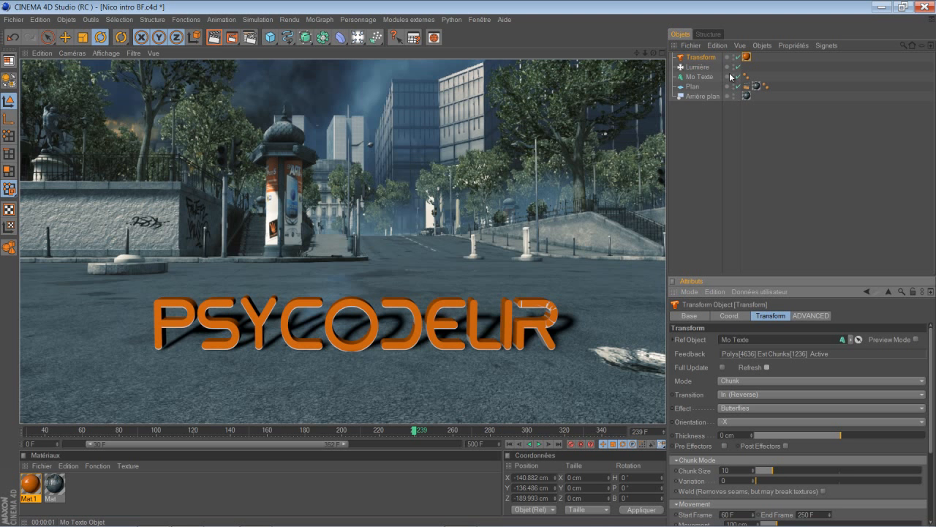
Hide Mo Texte and lower the Transform object to Y position -137.486 cm, checking it with a view render.
left_click(735, 77)
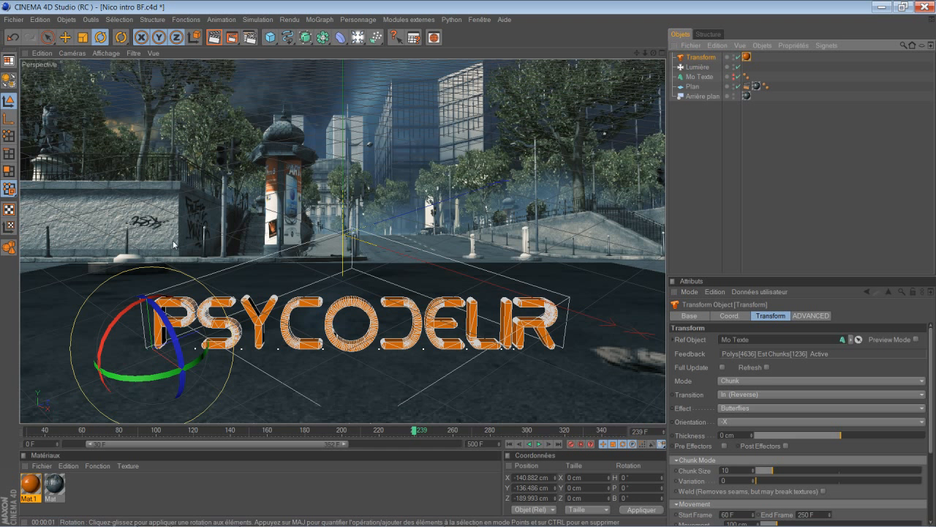
key("e")
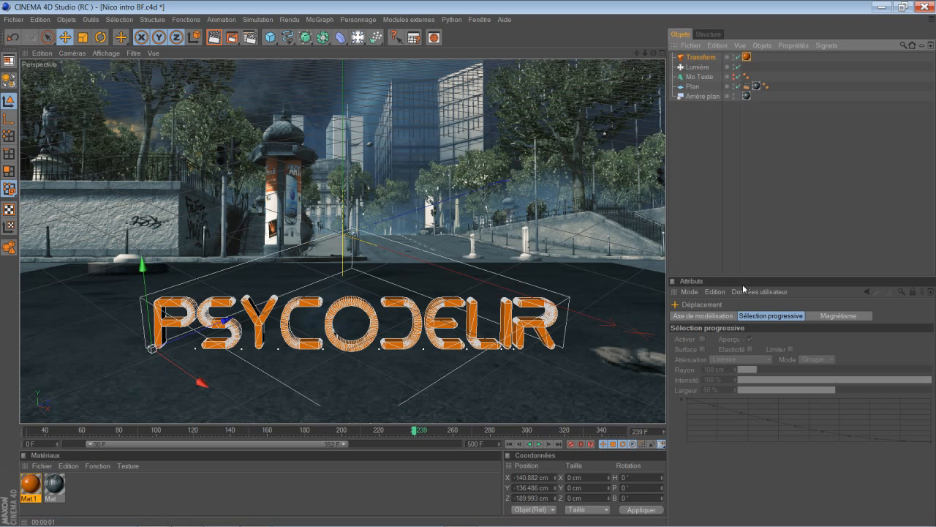
left_click(707, 58)
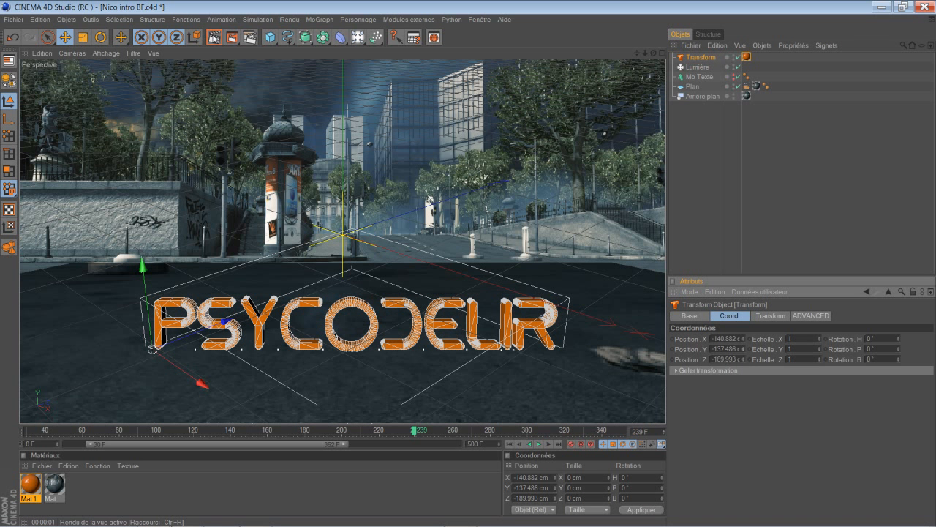
left_click(213, 36)
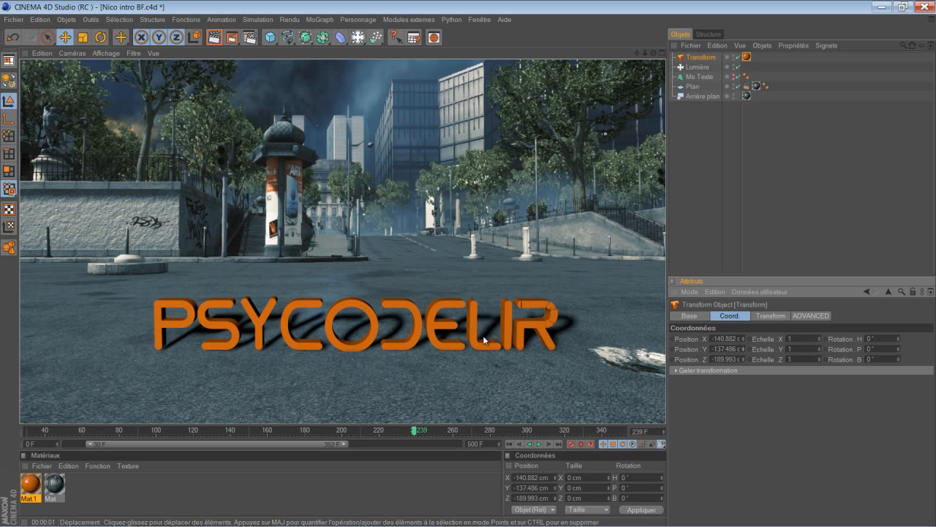
Step through frames 306 and 354 and render the view at frame 354 to check the text with the soldier.
left_click_drag(325, 444, 393, 442)
left_click(374, 430)
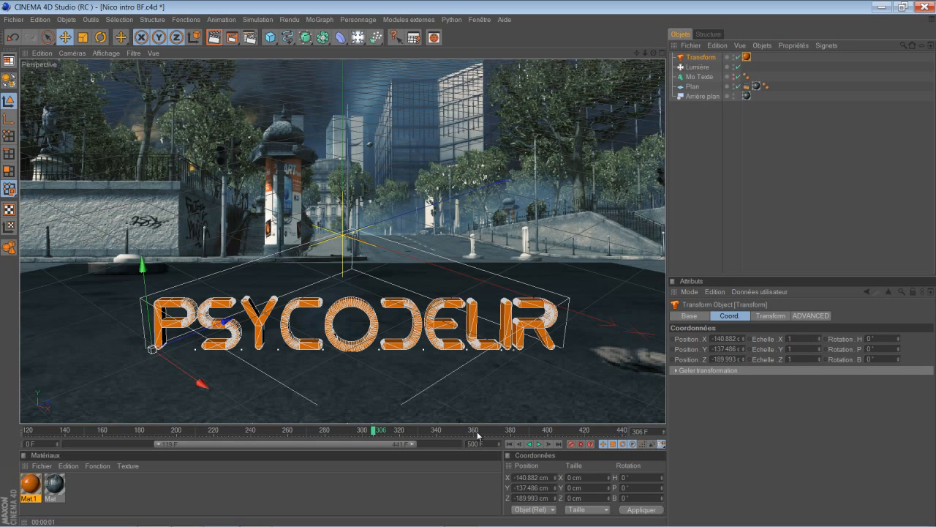
left_click(463, 432)
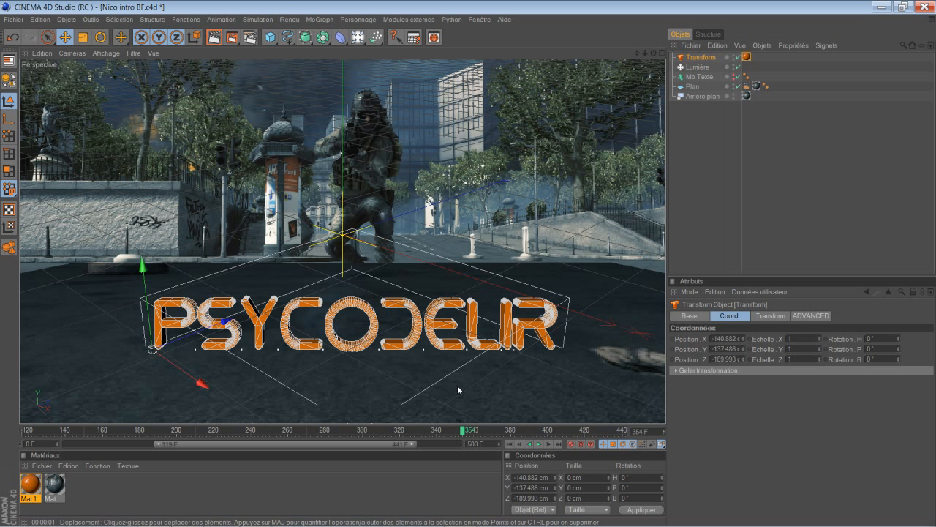
left_click(214, 36)
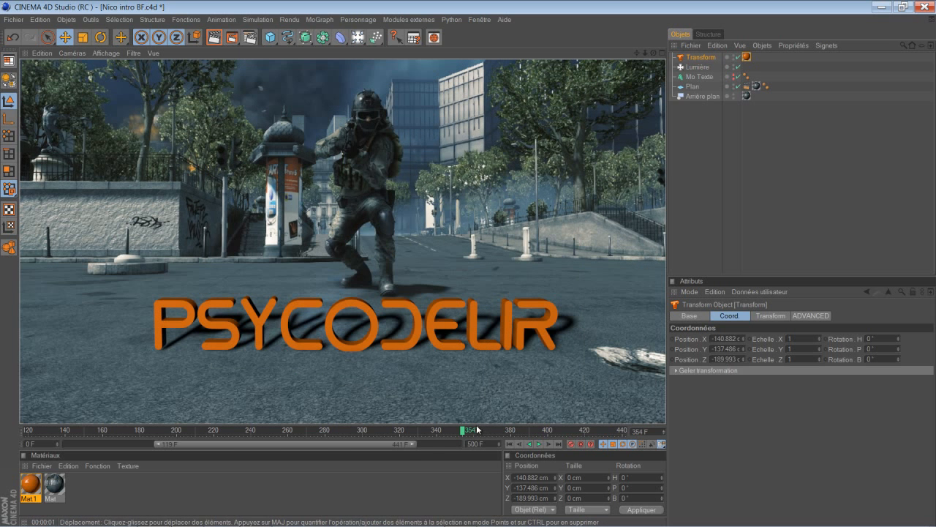
Go to frame 397 to check the soldier against the text, and save the project.
left_click_drag(408, 445, 452, 444)
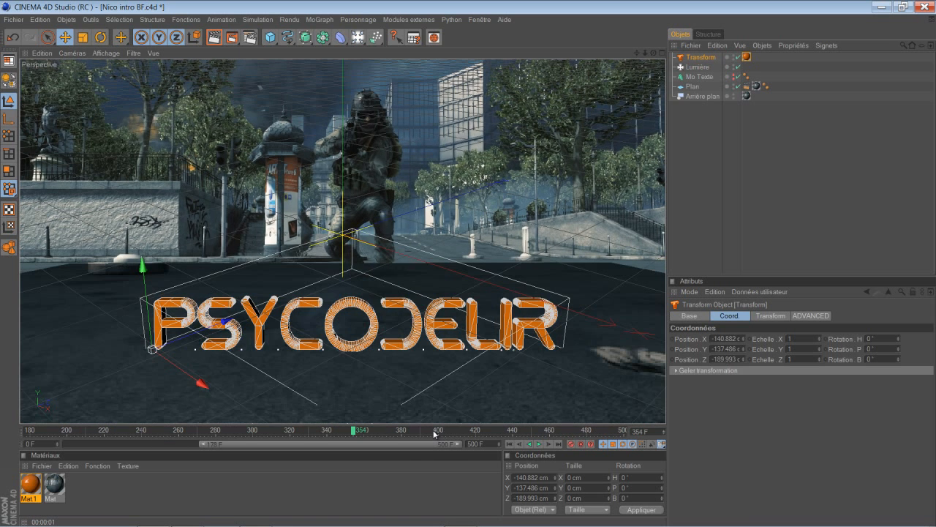
left_click(435, 431)
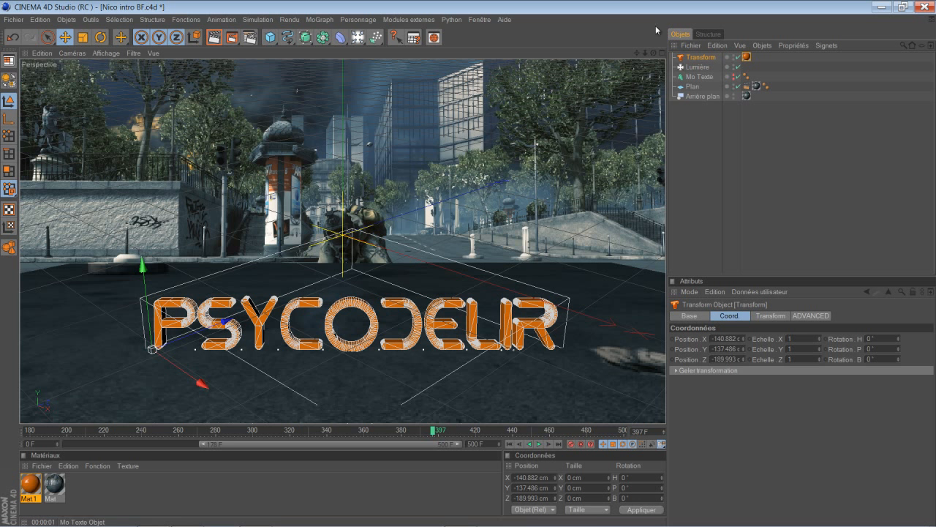
left_click(31, 20)
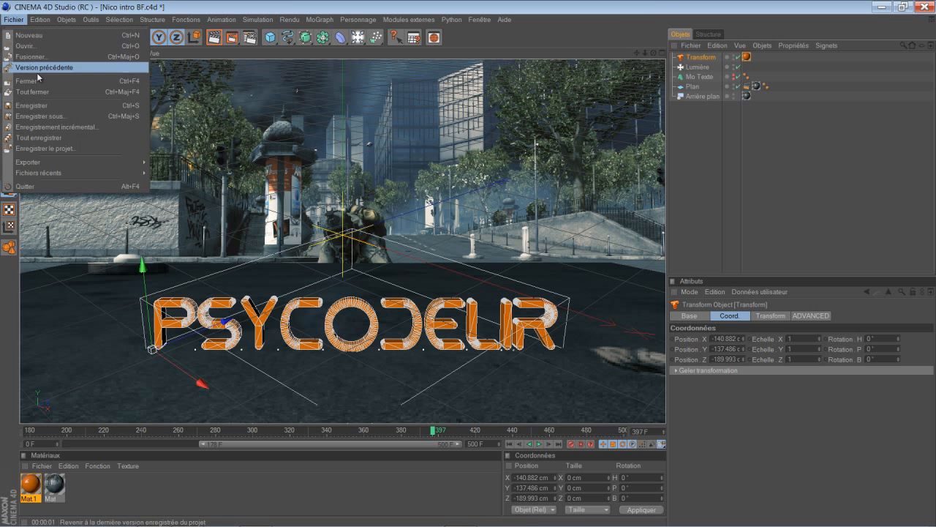
left_click(41, 112)
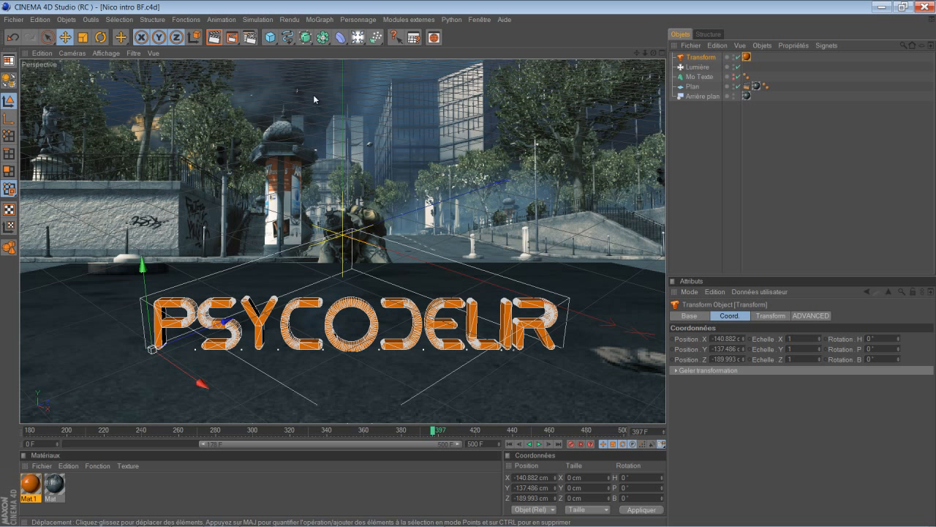
Enlarge the top view framed on the text and ground plane, and look over the settings of Mo Texte and the Transform object.
left_click(661, 52)
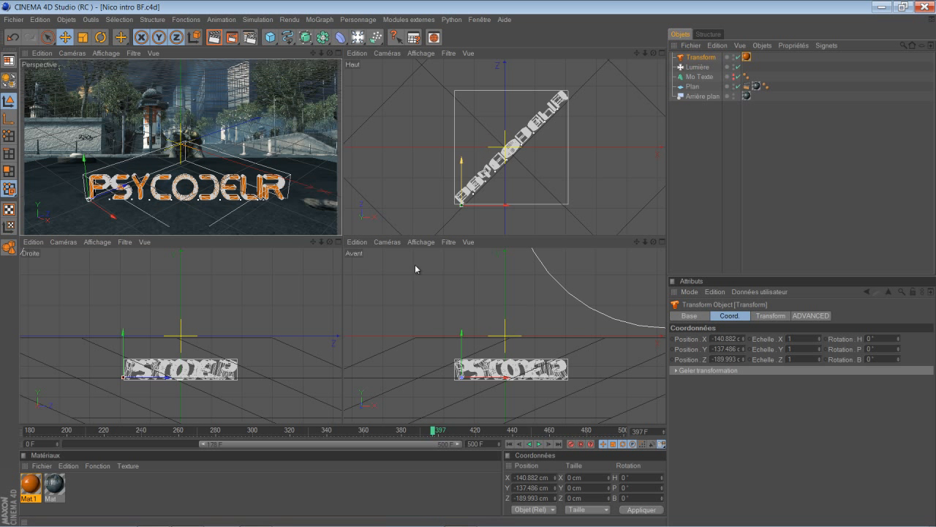
scroll(458, 169, "down", 6)
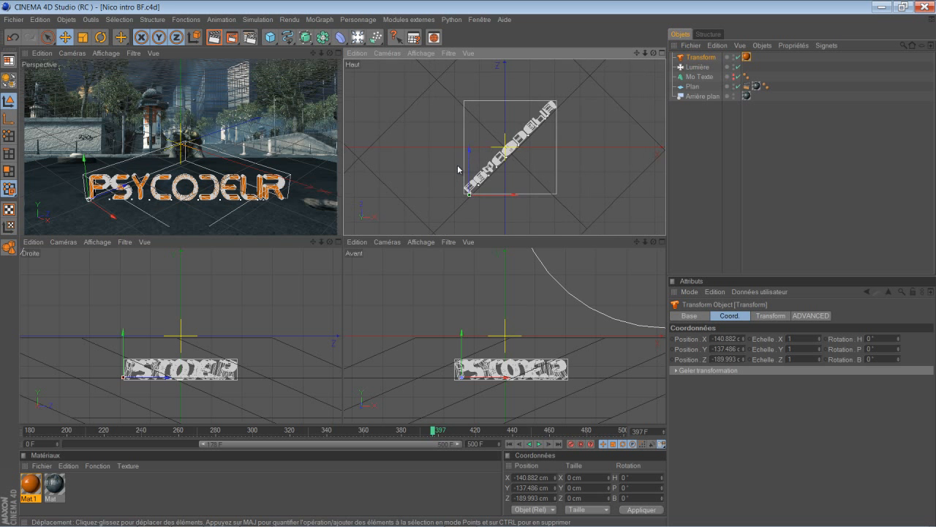
scroll(507, 168, "down", 3)
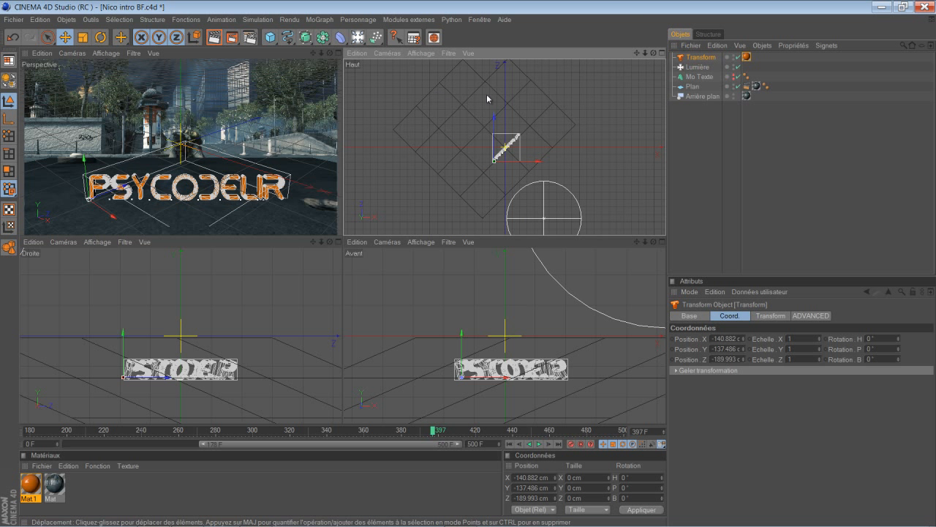
scroll(486, 94, "up", 3)
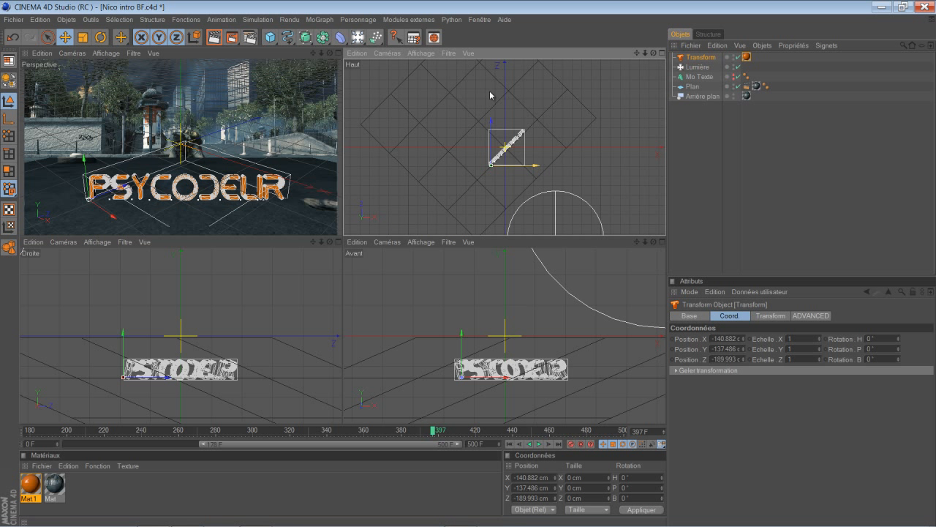
left_click_drag(637, 54, 617, 93)
scroll(534, 130, "up", 1)
left_click(662, 52)
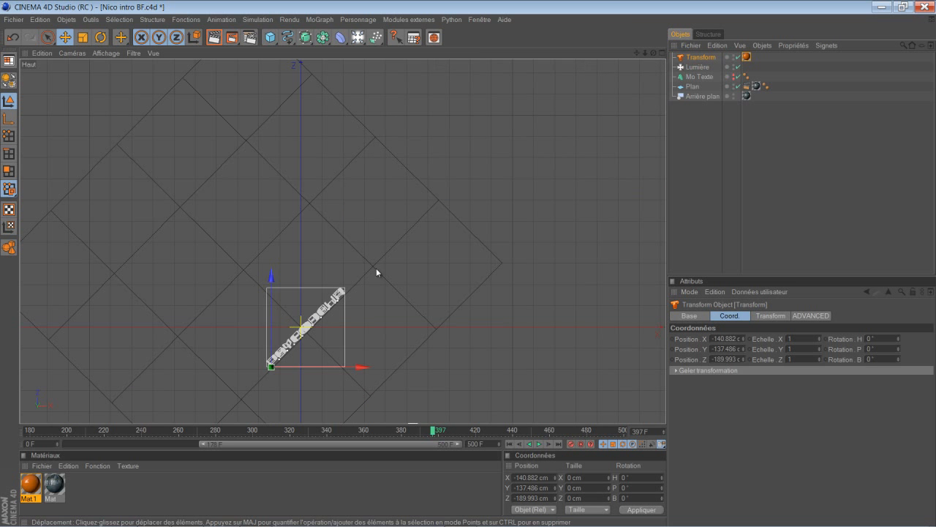
left_click_drag(470, 262, 547, 238)
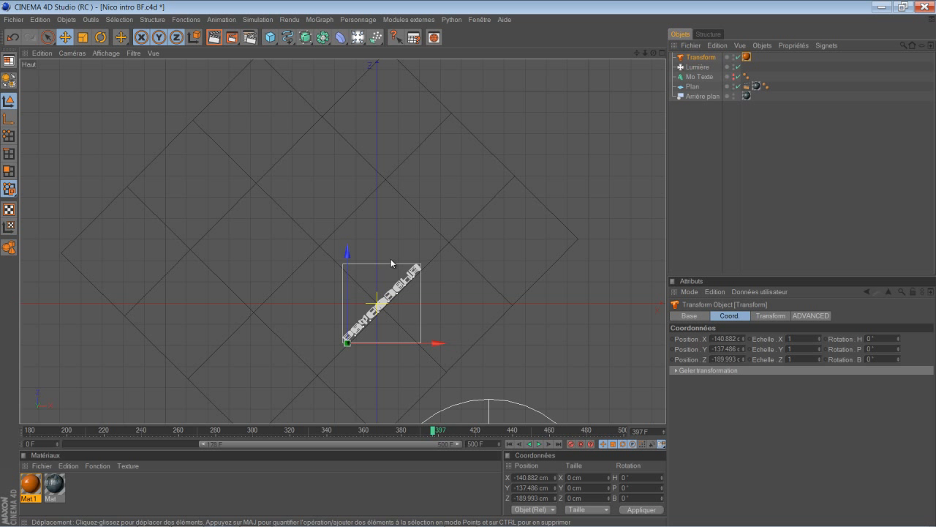
left_click(702, 77)
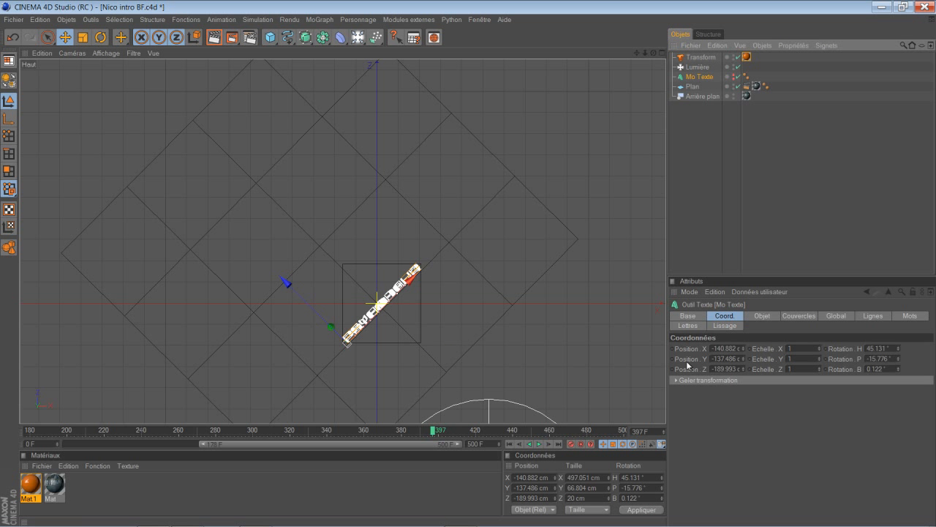
left_click(762, 316)
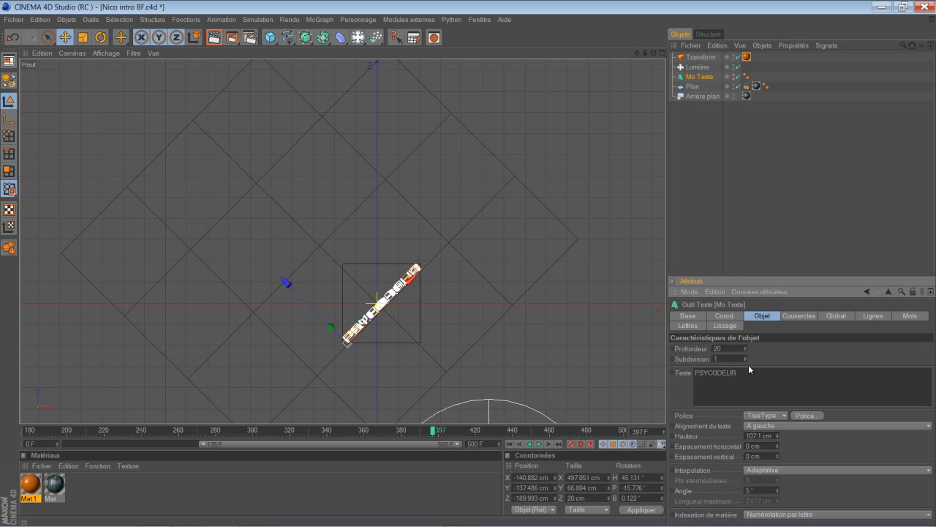
left_click(700, 57)
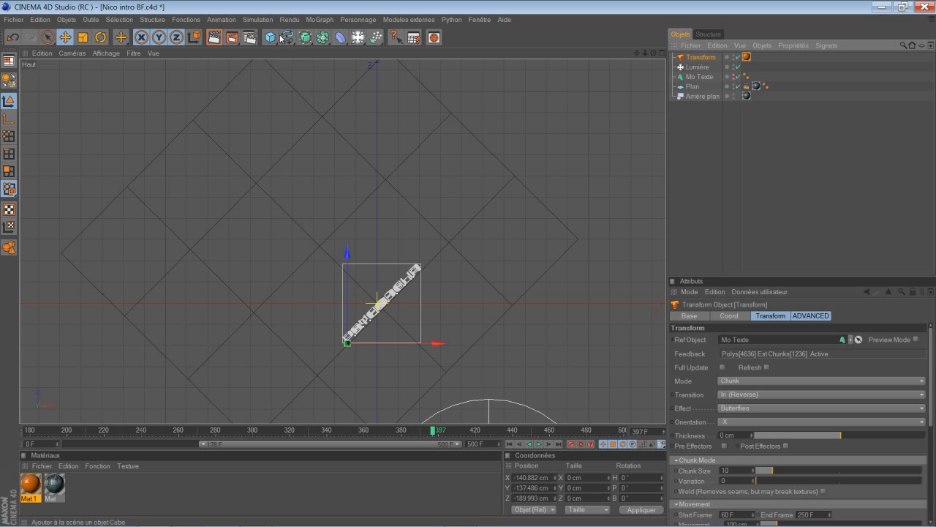
Draw a winding B-Spline in the top view, from behind the text, weaving across it, to a point in front at about X 469, Z -387 cm.
left_click_drag(289, 40, 445, 49)
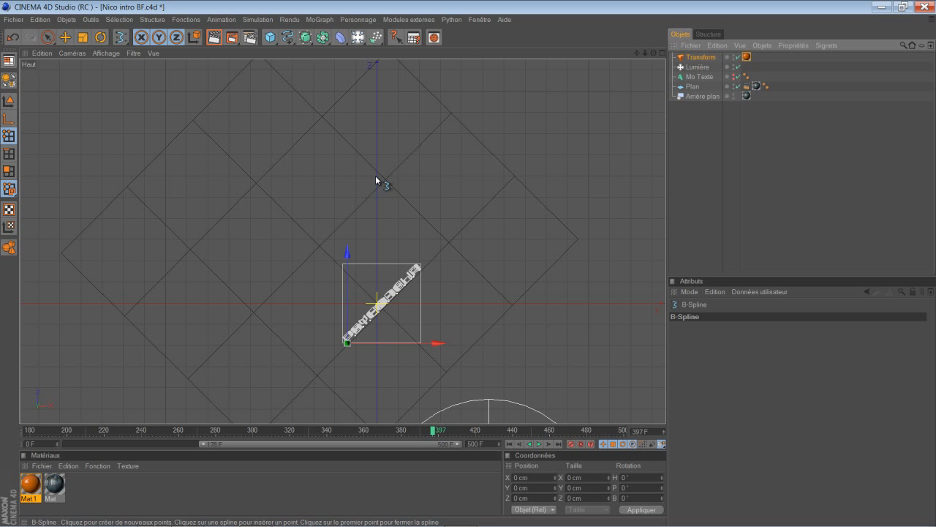
left_click(417, 106)
left_click(346, 118)
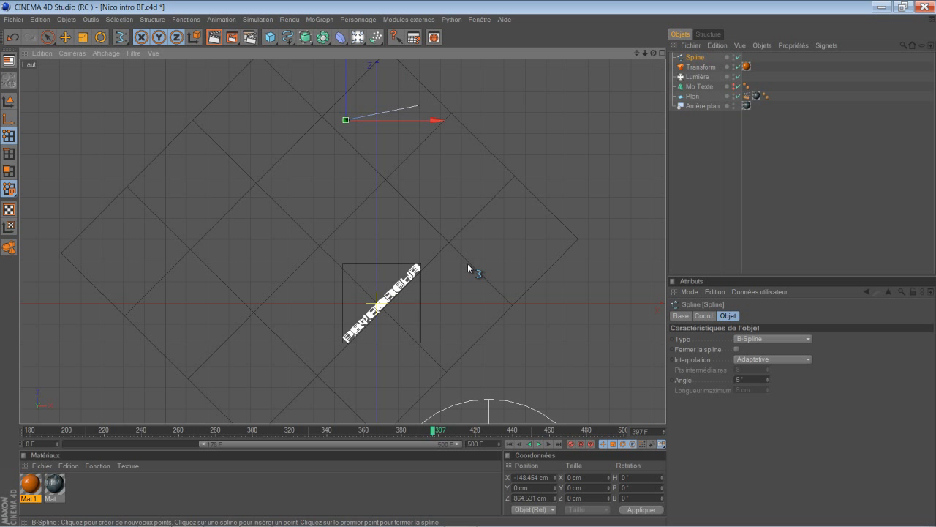
left_click_drag(341, 161, 343, 180)
left_click_drag(396, 202, 348, 250)
mouse_move(333, 283)
left_mouse_down()
mouse_move(331, 293)
mouse_move(343, 293)
left_mouse_up()
left_click_drag(397, 318, 448, 374)
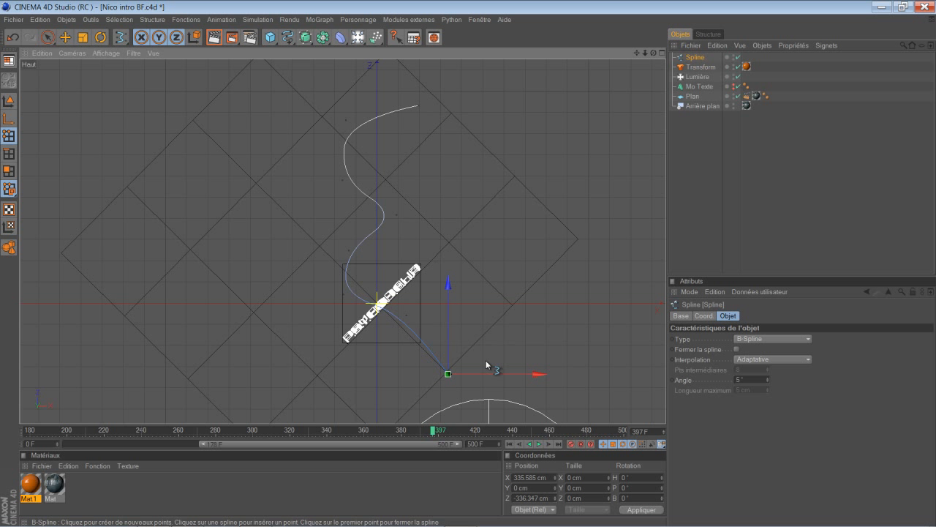
left_click(477, 384)
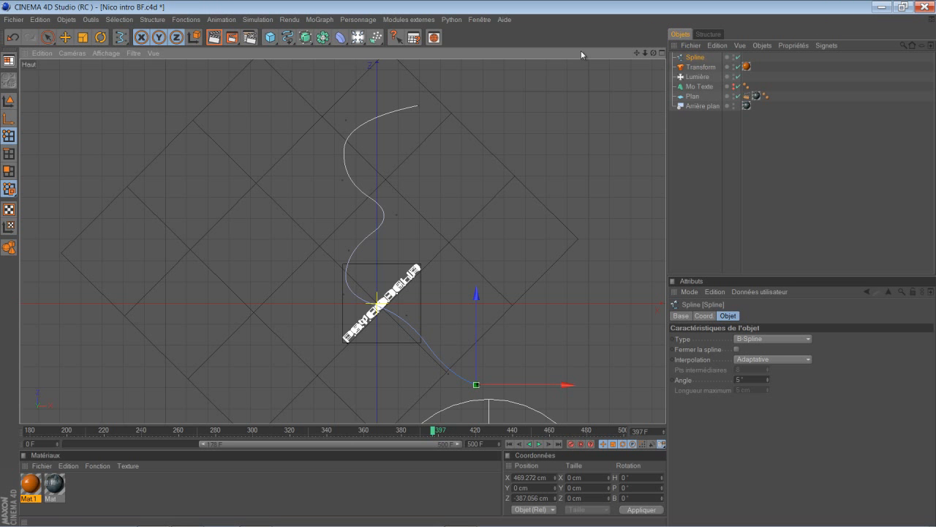
In the enlarged perspective view, select the spline point just behind the text with Rectangle selection and lower it to Y -13.959 cm.
left_click(663, 53)
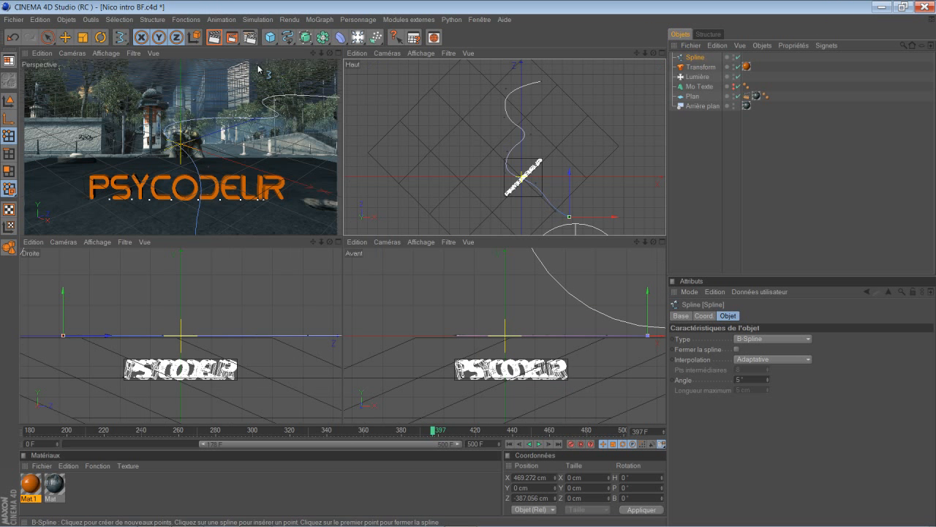
left_click(338, 53)
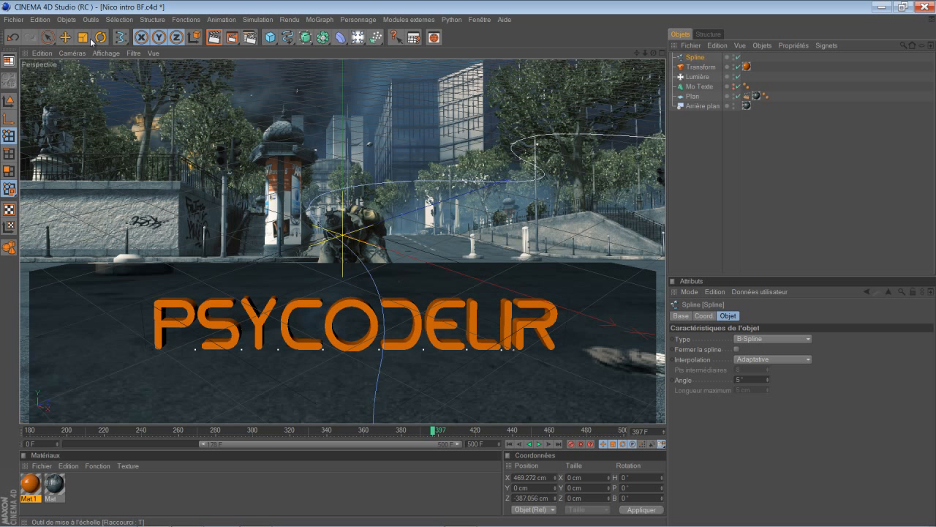
left_click(65, 37)
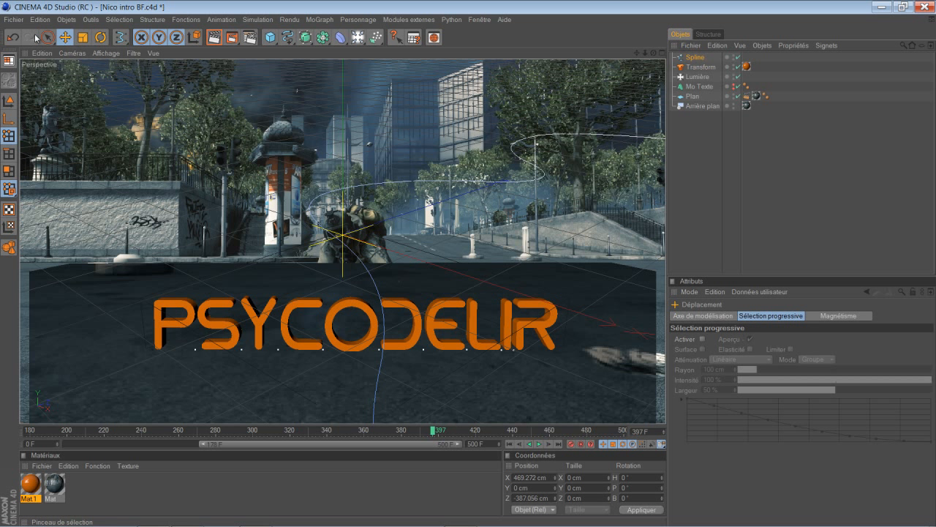
left_click(53, 43)
left_click(61, 45)
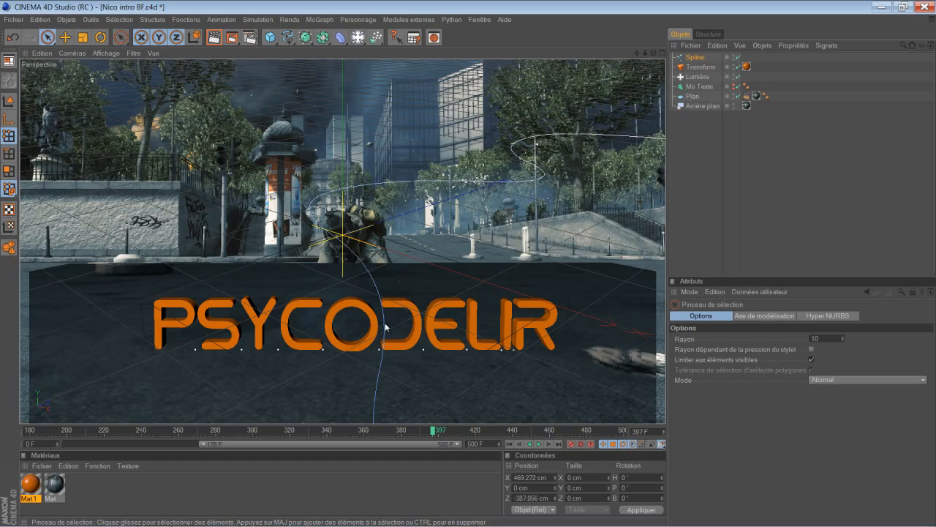
scroll(402, 310, "down", 4)
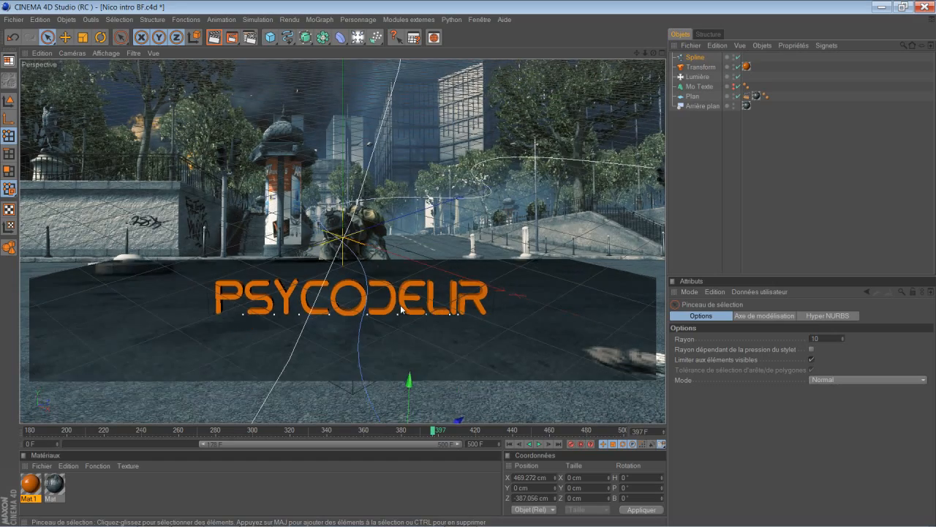
scroll(375, 326, "up", 2)
scroll(391, 303, "down", 2)
scroll(392, 301, "up", 2)
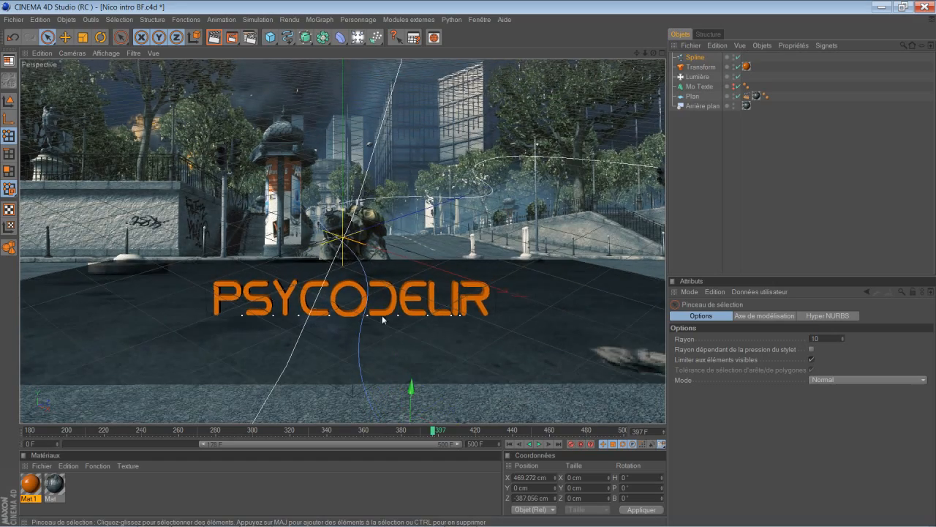
left_click_drag(51, 38, 80, 45)
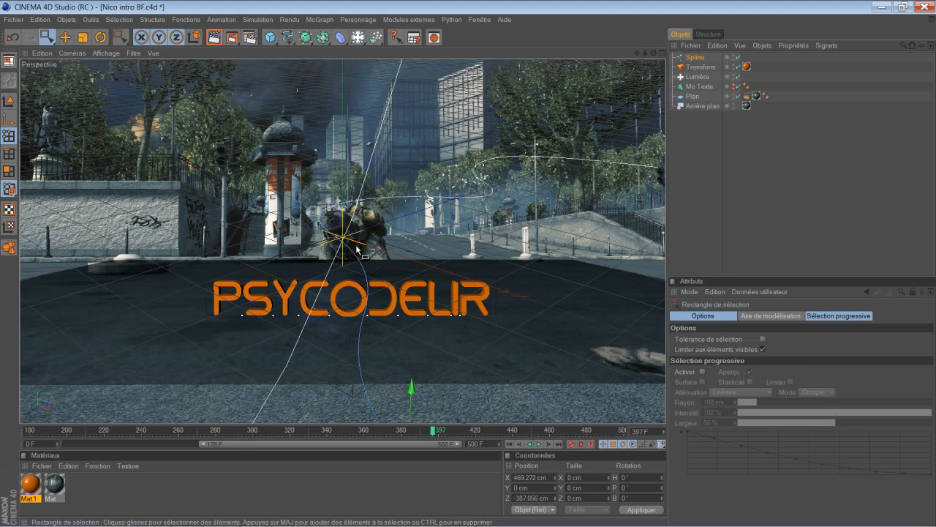
left_click_drag(309, 216, 468, 268)
scroll(388, 289, "up", 3)
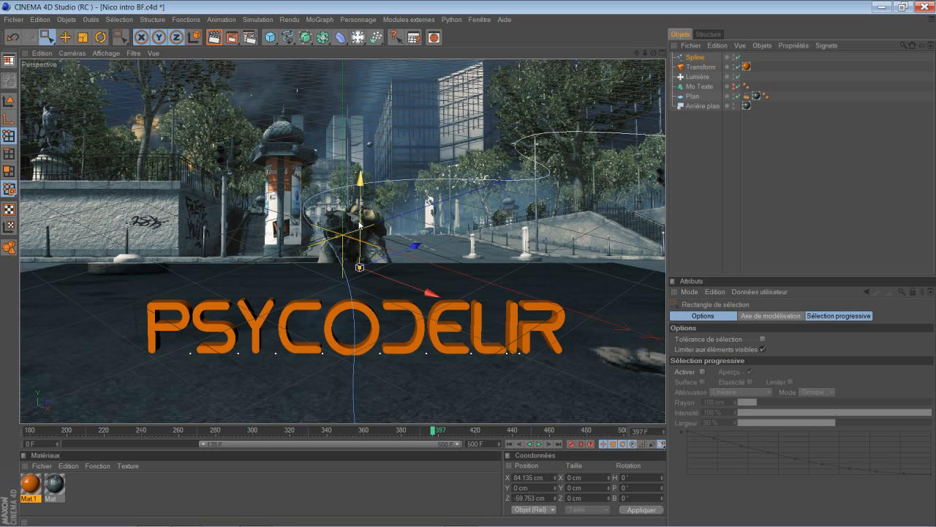
left_click_drag(362, 213, 365, 224)
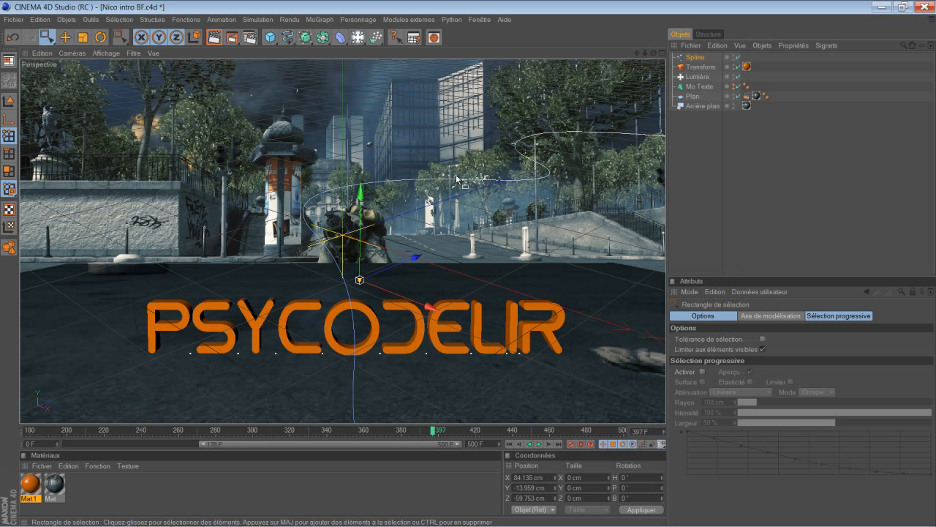
Reshape the middle of the spline, moving its point at Z 249.11 cm to X -66.704 cm and Y -136.419 cm.
left_click_drag(296, 157, 420, 222)
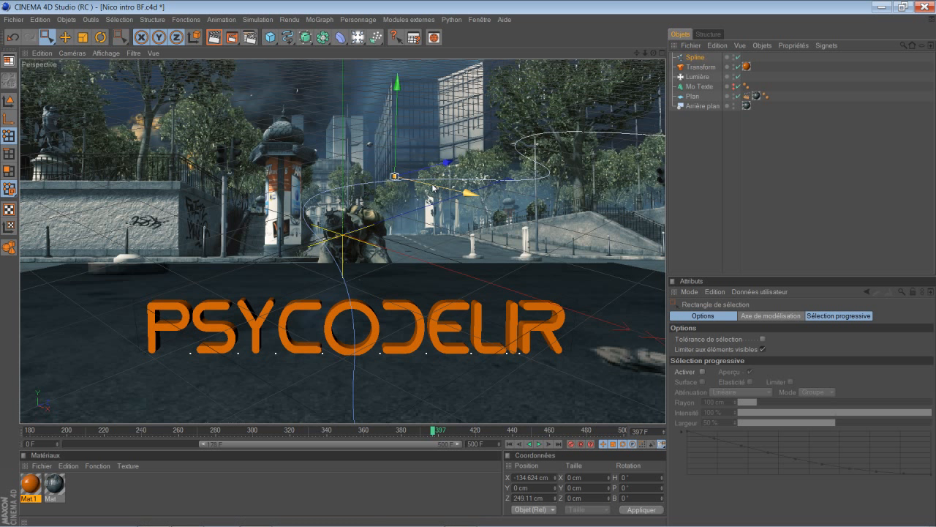
left_click_drag(490, 268, 442, 255)
left_click_drag(258, 176, 328, 220)
left_click_drag(469, 263, 248, 169)
left_click_drag(487, 141, 587, 196)
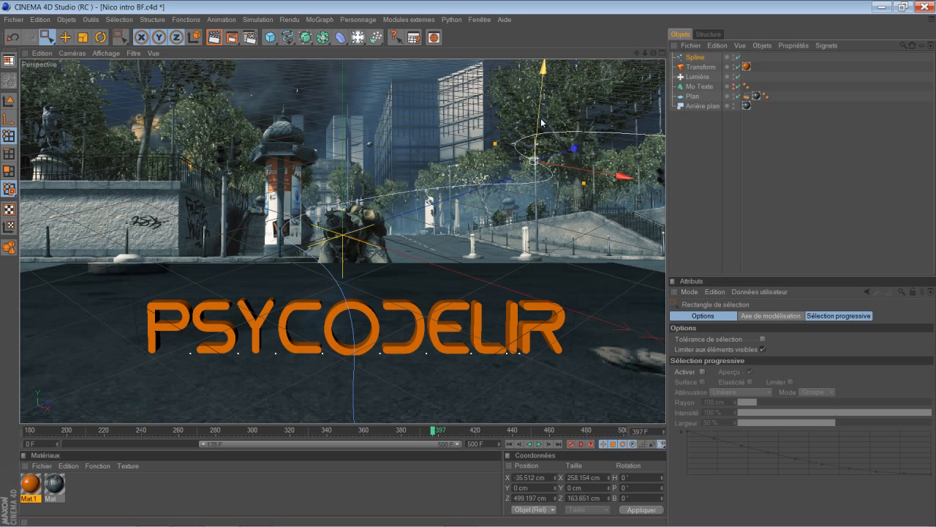
left_click_drag(468, 266, 473, 295)
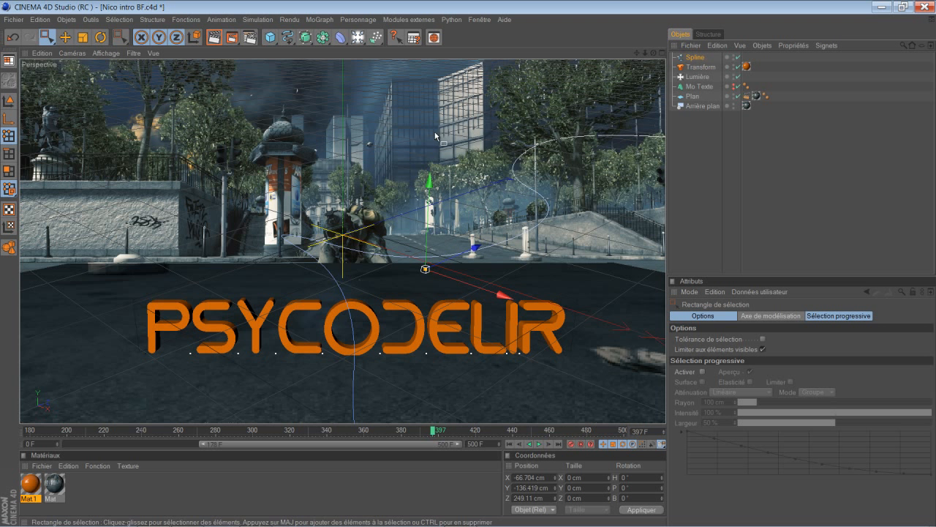
Move the spline's far bend point, at Z 864.531 cm, to X -293.162 cm and Y 3.765 cm.
left_click_drag(576, 168, 575, 167)
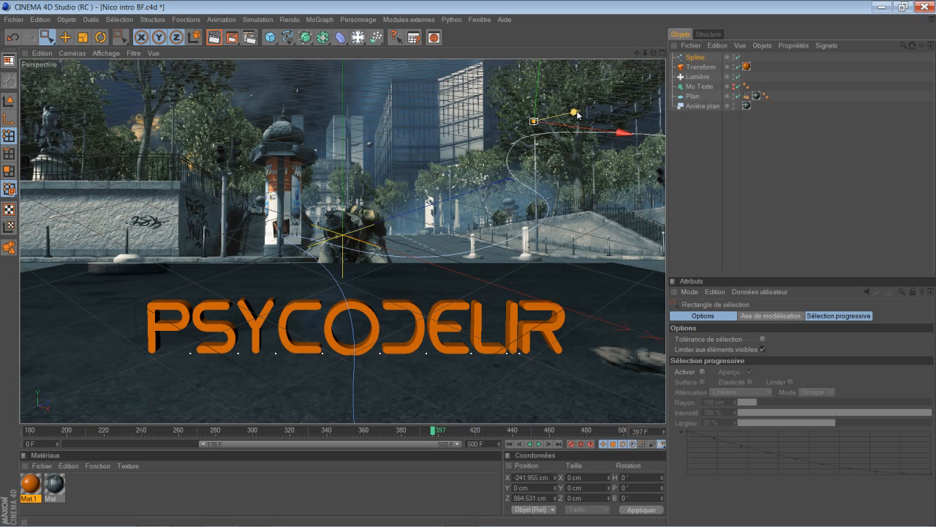
left_click_drag(540, 109, 469, 267)
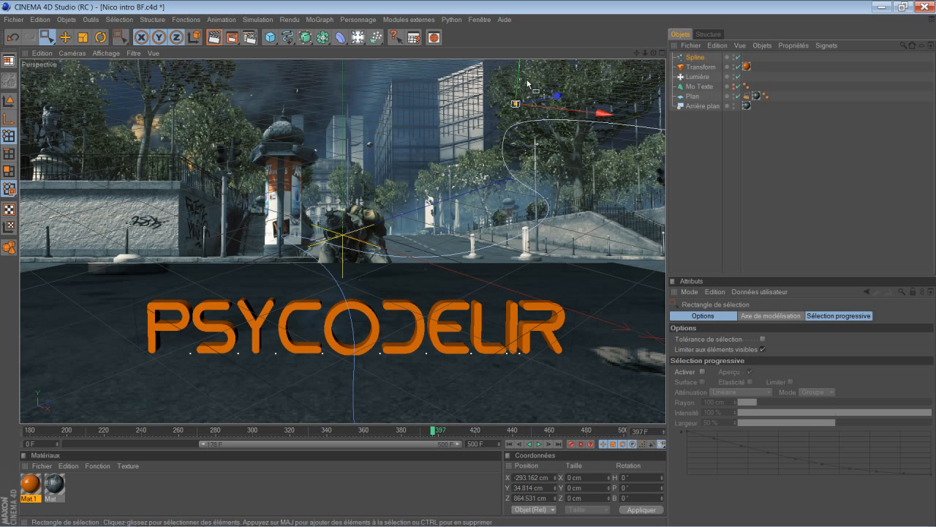
left_click_drag(527, 84, 400, 253)
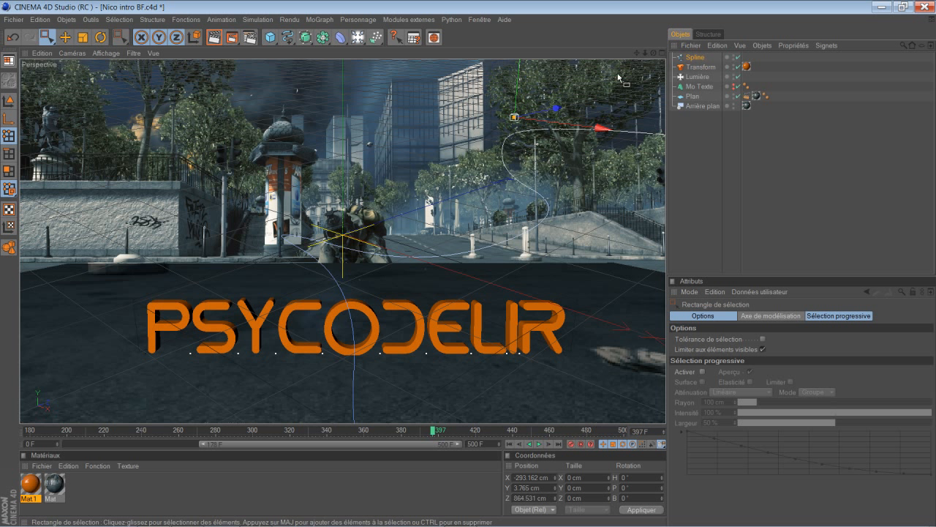
Add a Cercle spline to the scene with a radius of 15 cm.
left_click(272, 40)
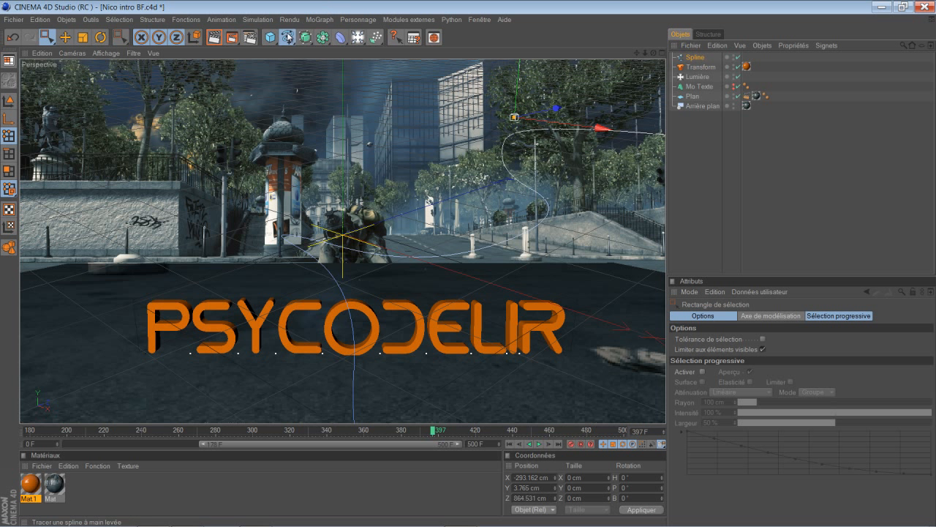
left_click(288, 37)
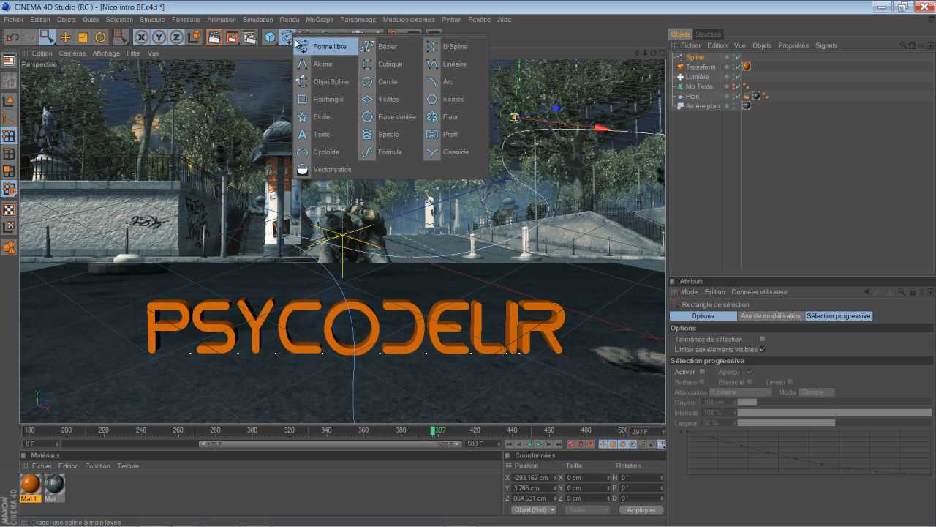
left_click(387, 81)
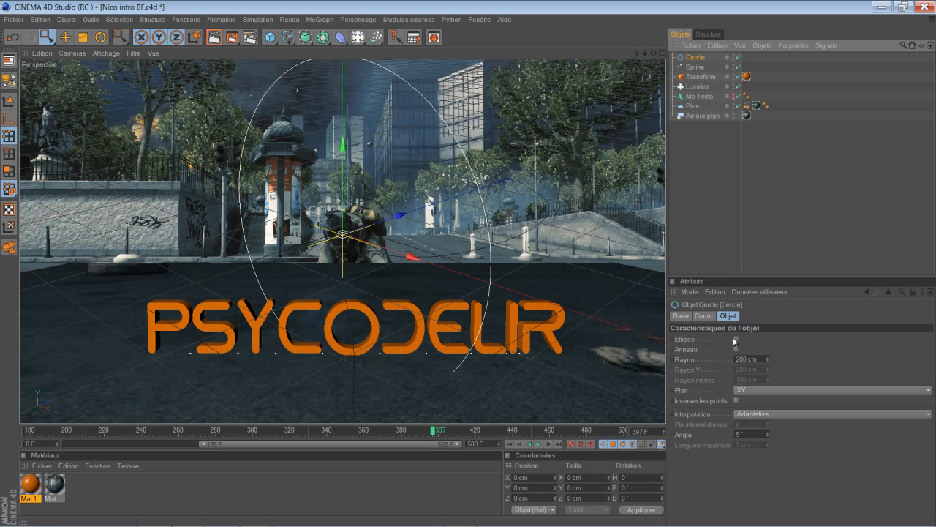
left_click(760, 360)
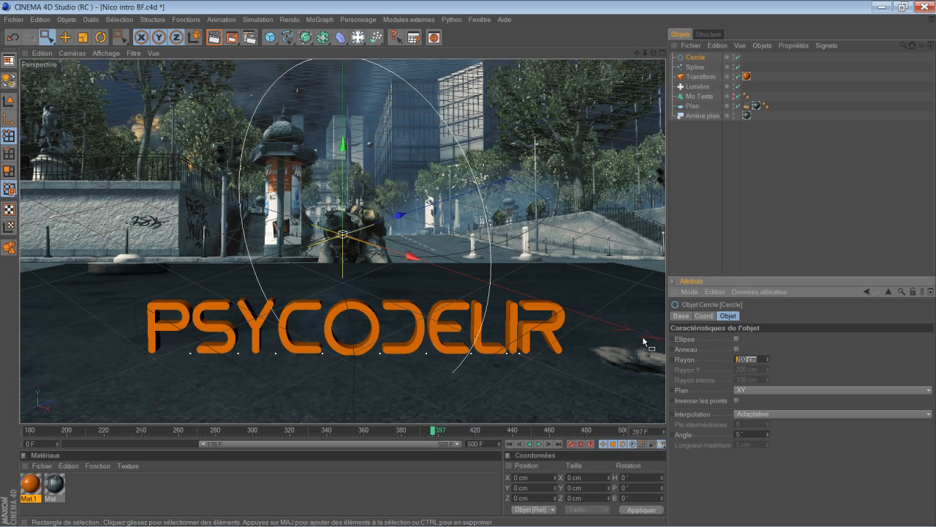
type("15")
key("Return")
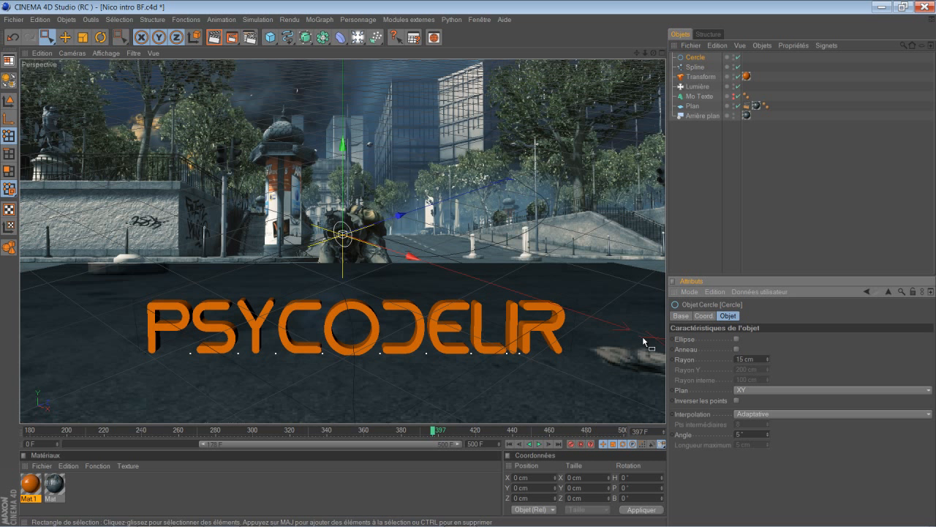
Reduce the circle's radius to 6 cm.
left_click(765, 359)
type("6")
key("Return")
Clear the object selection and add an Extrusion contrôlée NURBS object to the scene.
left_click(711, 166)
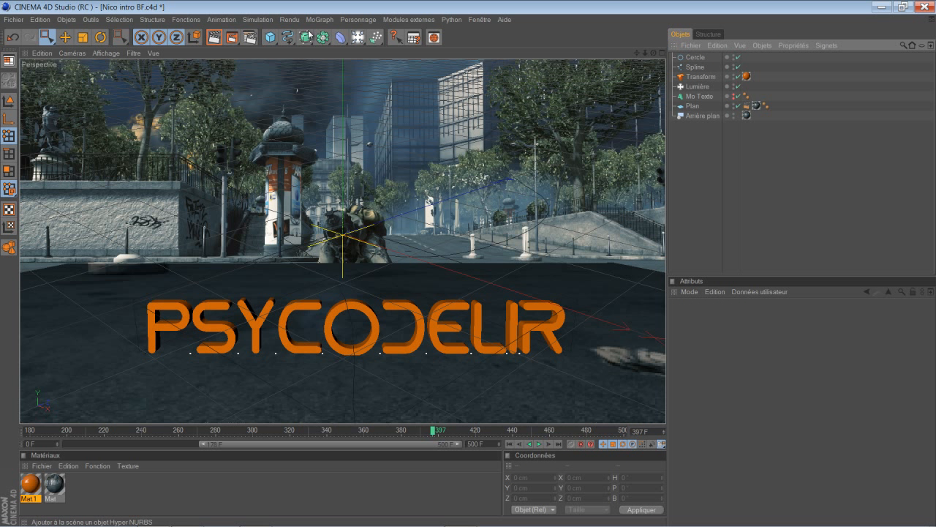
left_click_drag(308, 38, 356, 81)
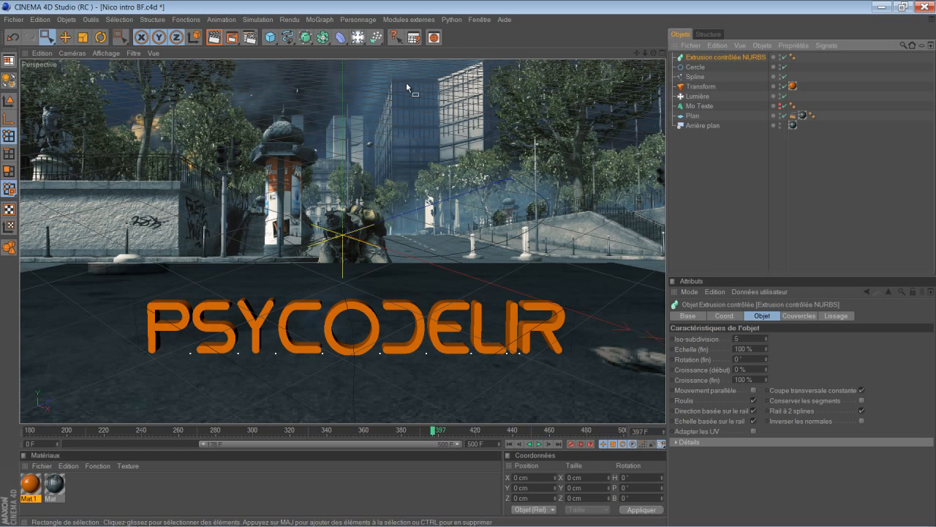
Nest the Spline and the Cercle under the Extrusion contrôlée NURBS object, with the Cercle first as the profile.
left_click(694, 76)
left_click_drag(707, 60, 707, 62)
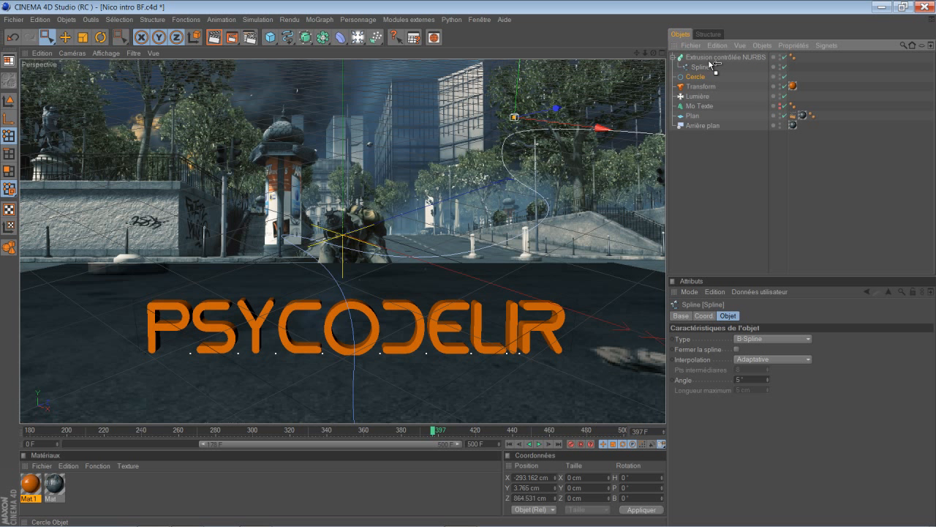
left_click_drag(704, 60, 705, 61)
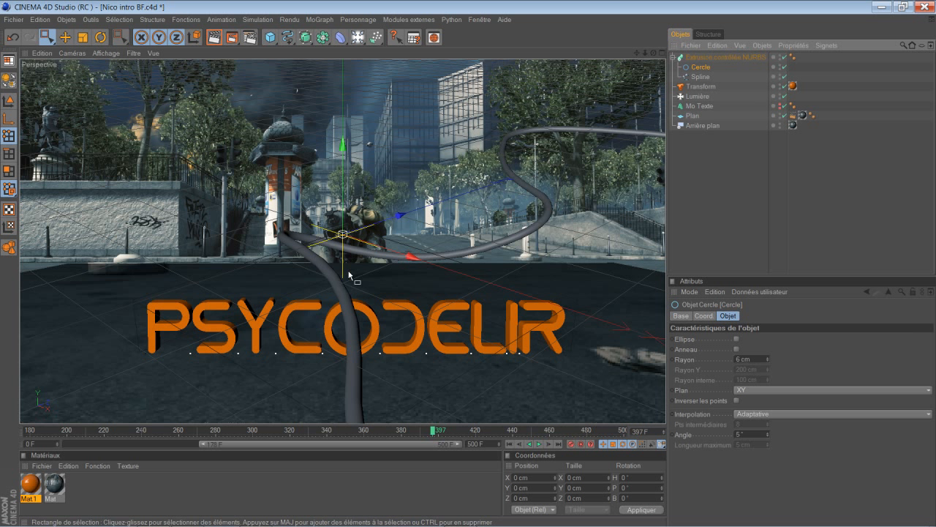
Select the tube spline's bend points behind the text and move them to X -59.36 cm and Y -44.033 cm.
left_click(701, 76)
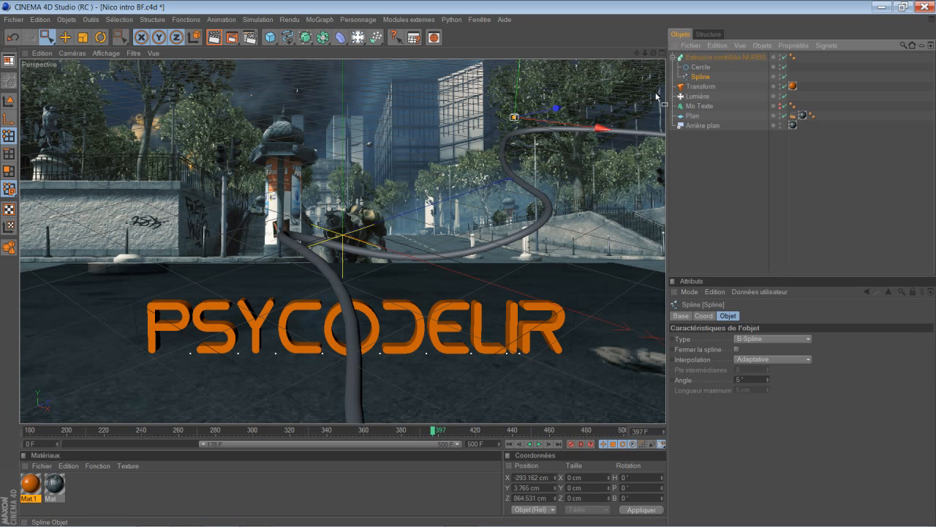
left_click(295, 243)
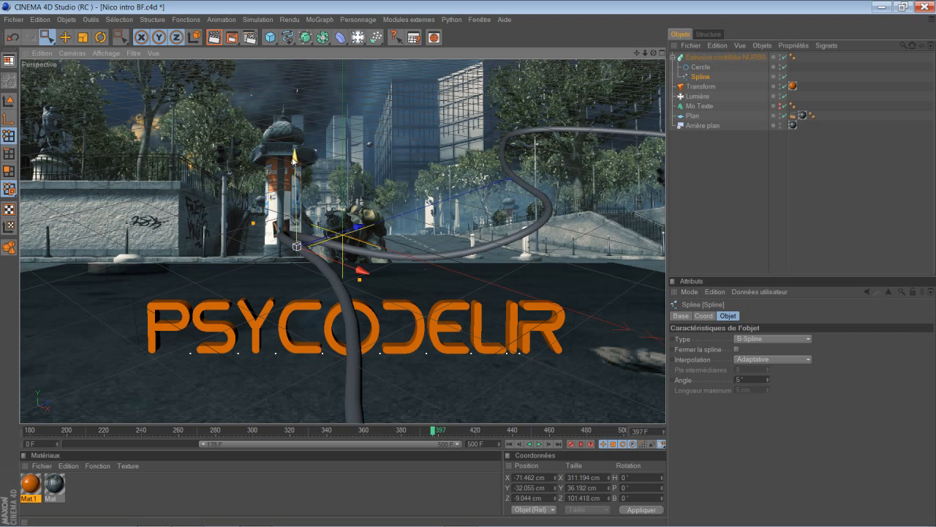
left_click_drag(294, 162, 469, 262)
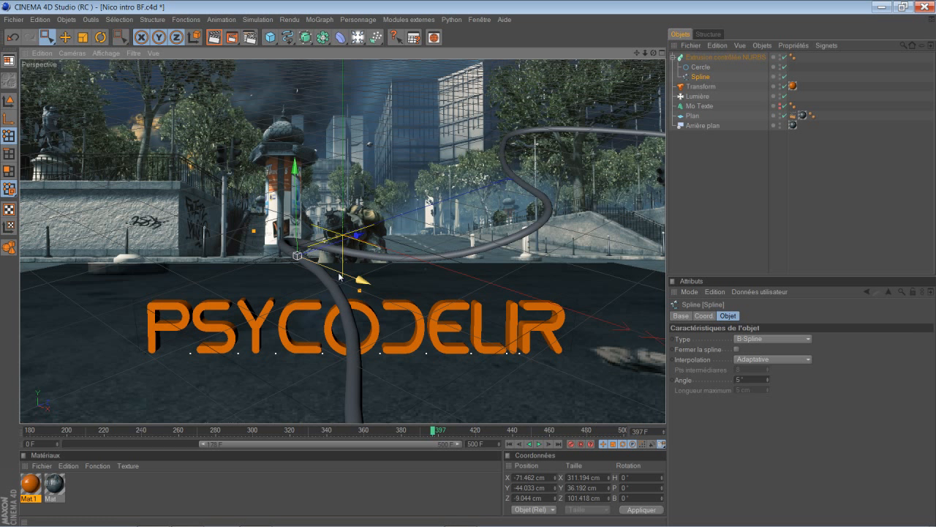
left_click_drag(339, 274, 469, 263)
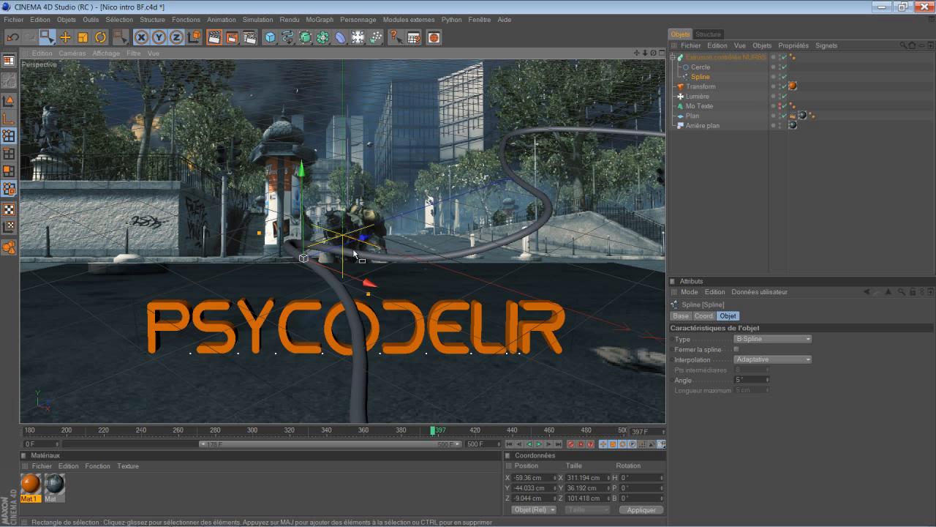
Move the spline point beneath the text to X 96.237 cm, Y -129.094 cm and Z -7.901 cm.
scroll(346, 367, "down", 2)
scroll(349, 371, "down", 2)
scroll(358, 359, "up", 1)
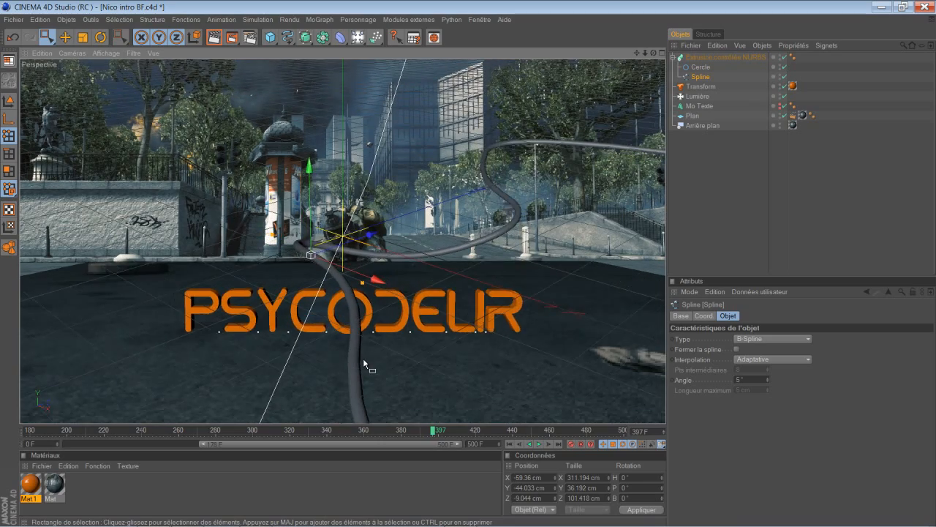
scroll(363, 357, "down", 3)
left_click_drag(400, 411, 400, 411)
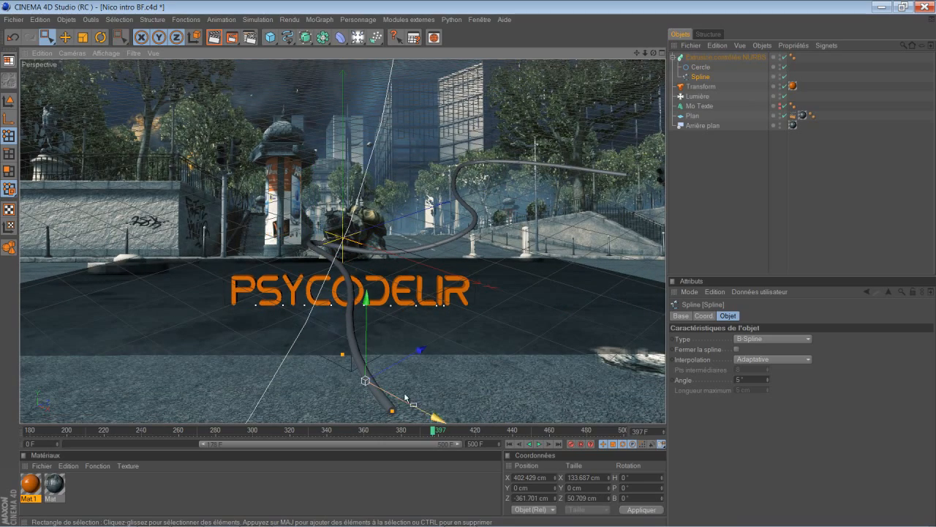
left_click_drag(469, 265, 468, 276)
left_click(357, 269)
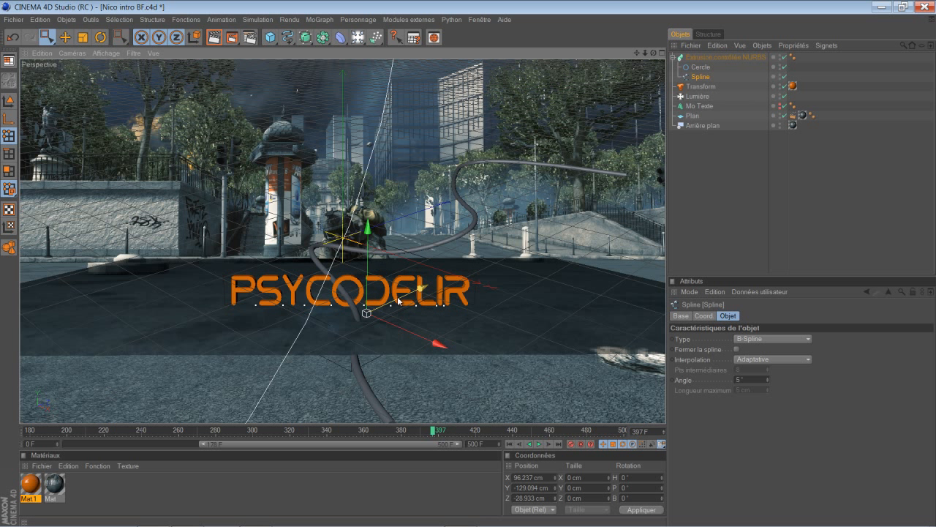
left_click_drag(397, 298, 470, 265)
Move the spline's near end point to X 469.272 cm, Y 104.142 cm and Z -387.056 cm.
scroll(365, 374, "down", 2)
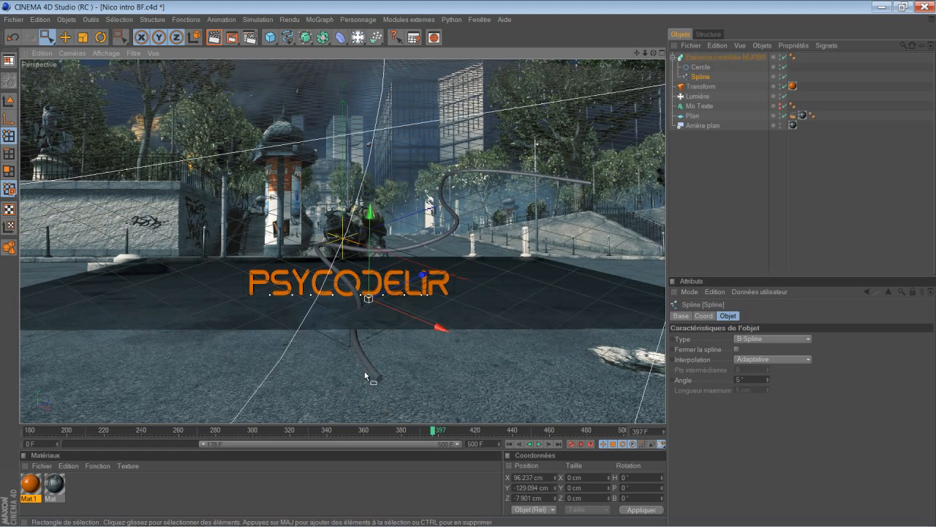
left_click_drag(377, 356, 398, 393)
left_click_drag(382, 347, 361, 379)
scroll(347, 307, "up", 3)
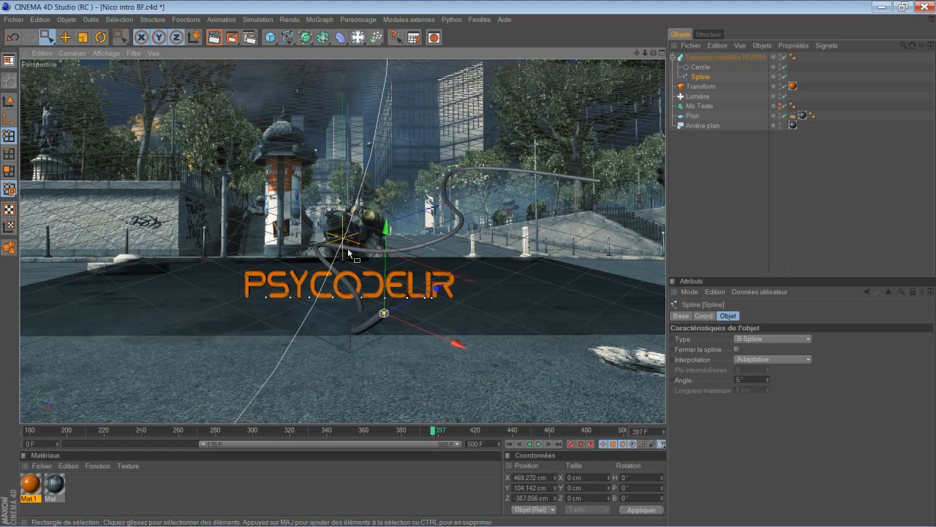
Select the spline's bend point at X -214.957 cm, Z 41.665 cm and lower it toward the text.
left_click_drag(336, 260, 338, 262)
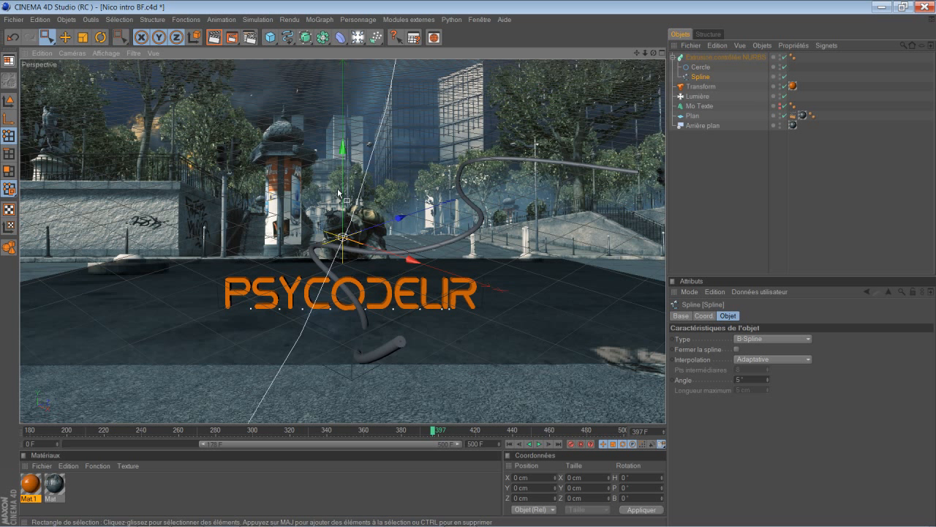
left_click_drag(342, 194, 342, 214)
left_click_drag(274, 212, 347, 278)
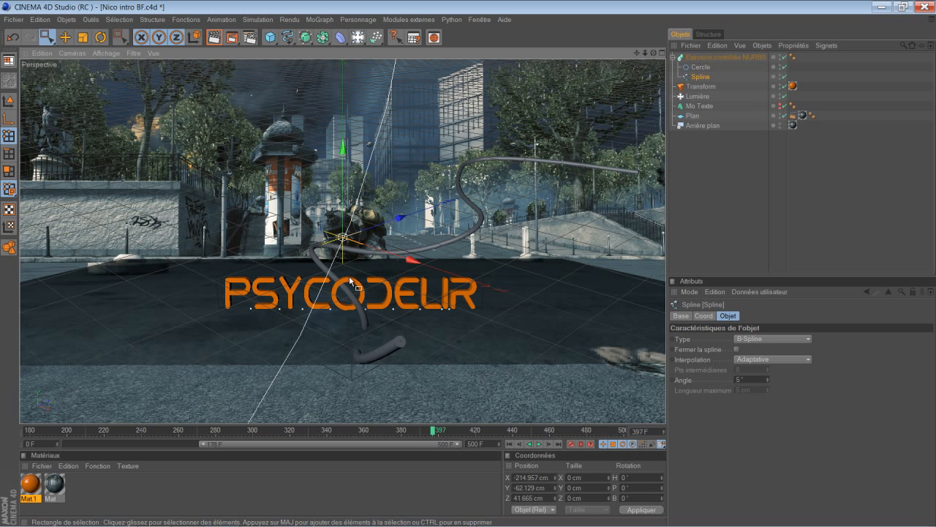
left_click_drag(286, 200, 287, 239)
Pull the tube's near end outward and move the spline point at the text's centre to X 69.602 cm, Y -77.719 cm.
left_click_drag(377, 359, 376, 359)
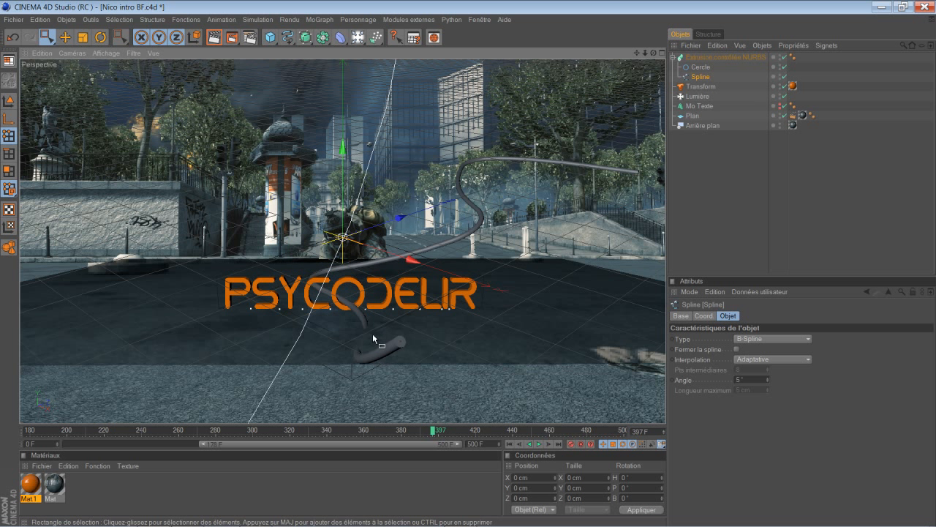
left_click_drag(341, 307, 405, 384)
left_click_drag(398, 336, 367, 273)
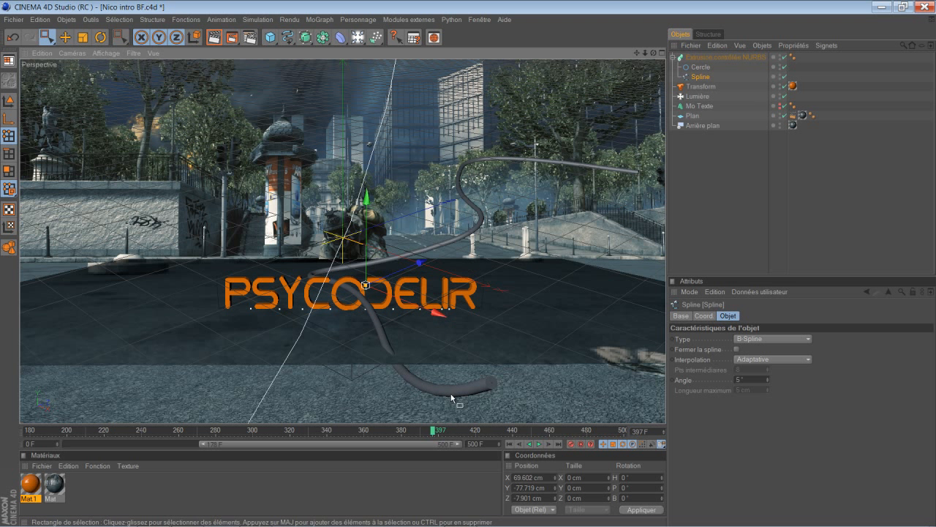
Raise the spline's near end point at X 576.221 cm to Y 155.161 cm.
left_click_drag(484, 413, 494, 407)
left_click_drag(371, 315, 424, 355)
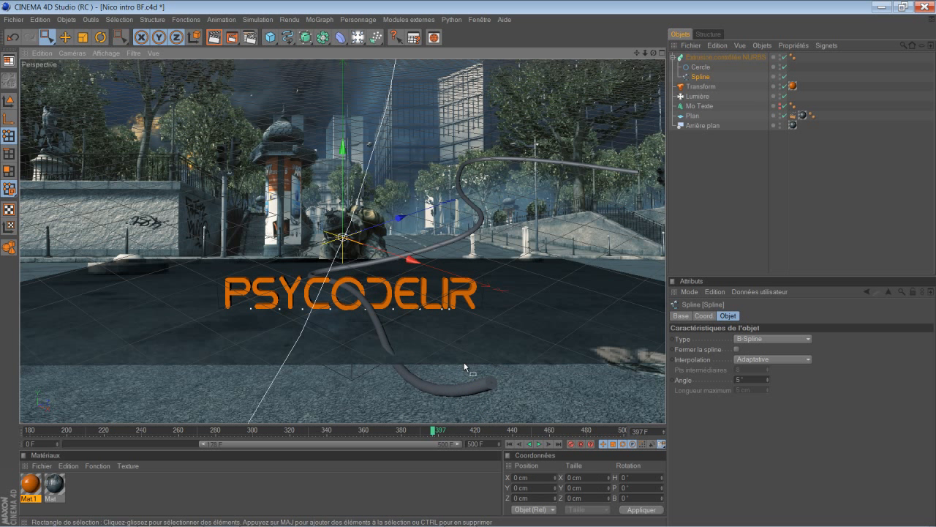
left_click(492, 385)
left_click_drag(497, 326, 470, 265)
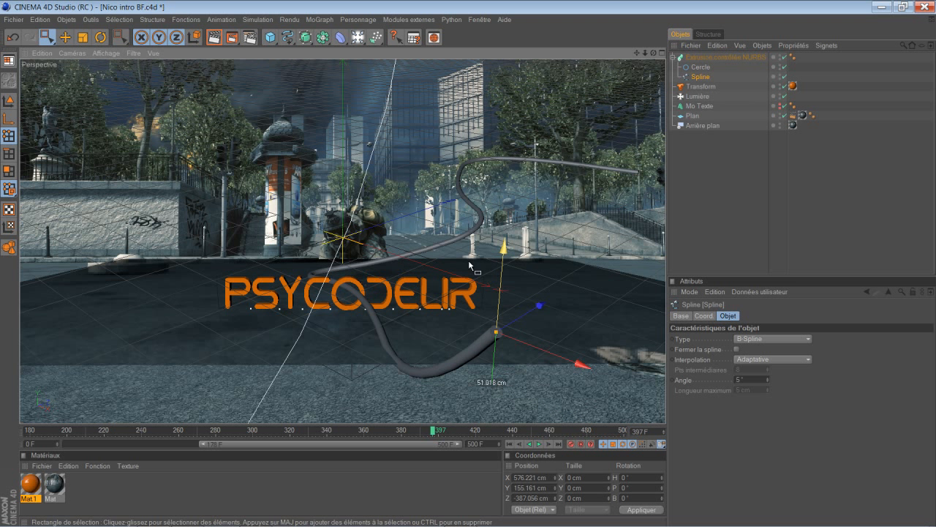
Move the spline point just before the near end to X 442.534 cm, Y 2.449 cm and Z -336.347 cm.
left_click_drag(306, 336, 427, 416)
left_click_drag(415, 337, 469, 264)
left_click_drag(324, 248, 411, 324)
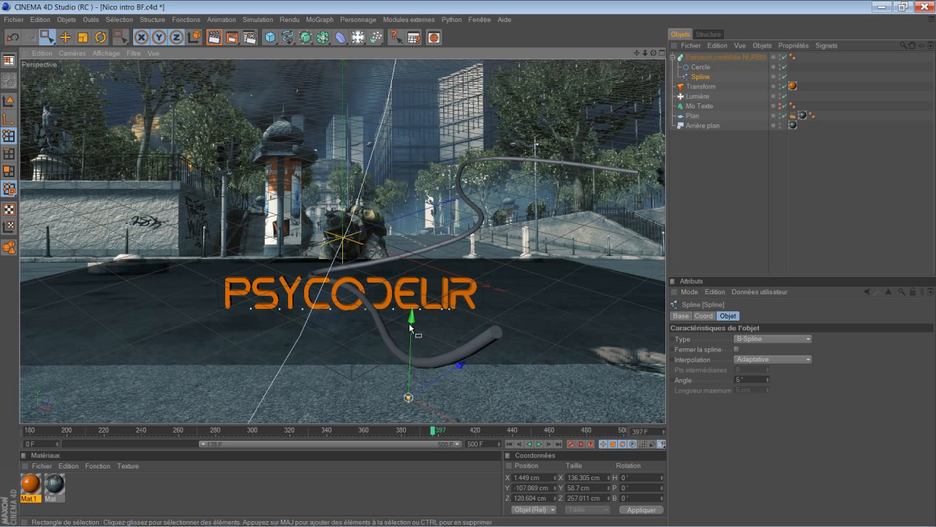
left_click_drag(384, 242, 469, 263)
left_click_drag(427, 390, 464, 404)
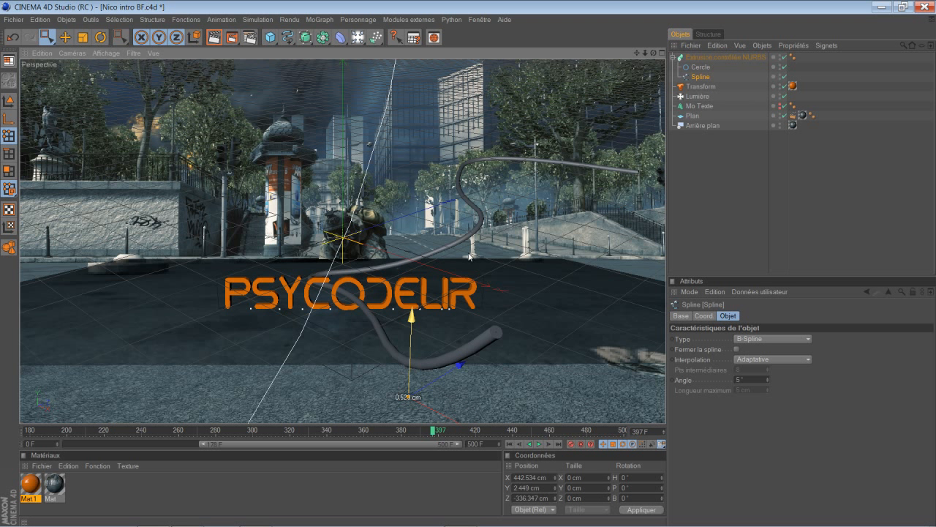
Bring the spline's near end point toward the camera, to X 476.282 cm and Z -467.271 cm.
left_click_drag(469, 256, 379, 304)
scroll(392, 305, "up", 2)
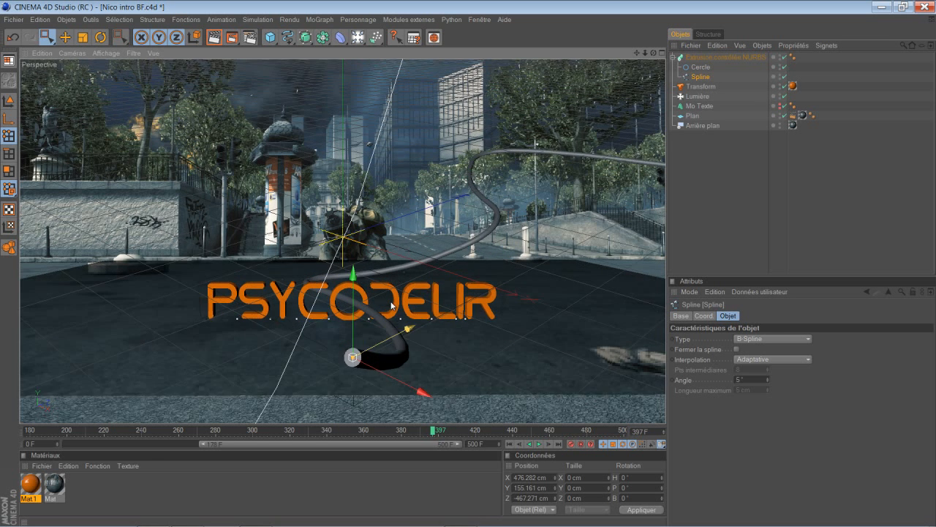
scroll(393, 305, "up", 3)
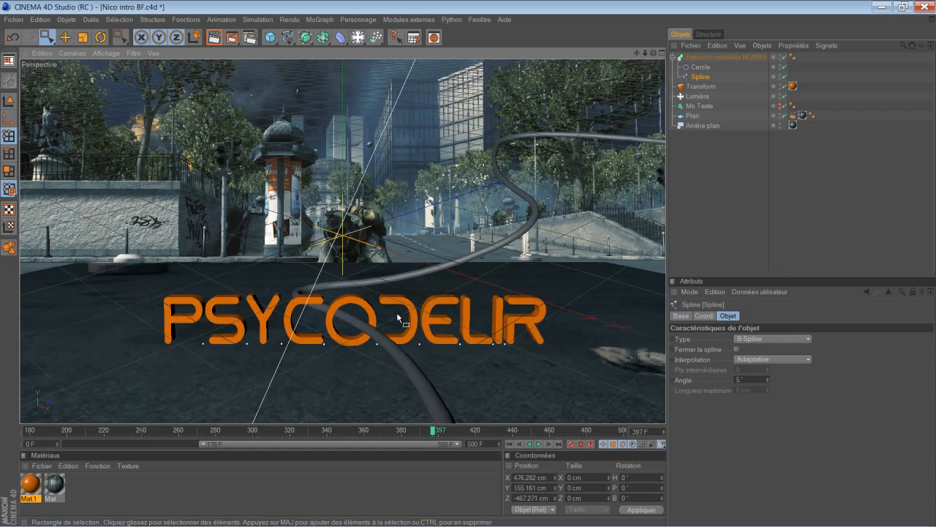
scroll(397, 316, "down", 1)
scroll(397, 316, "up", 1)
scroll(396, 316, "down", 1)
scroll(381, 326, "down", 1)
Raise the spline's near end point to Y 227.942 cm.
left_click_drag(355, 348, 469, 205)
scroll(374, 358, "up", 4)
scroll(380, 359, "down", 1)
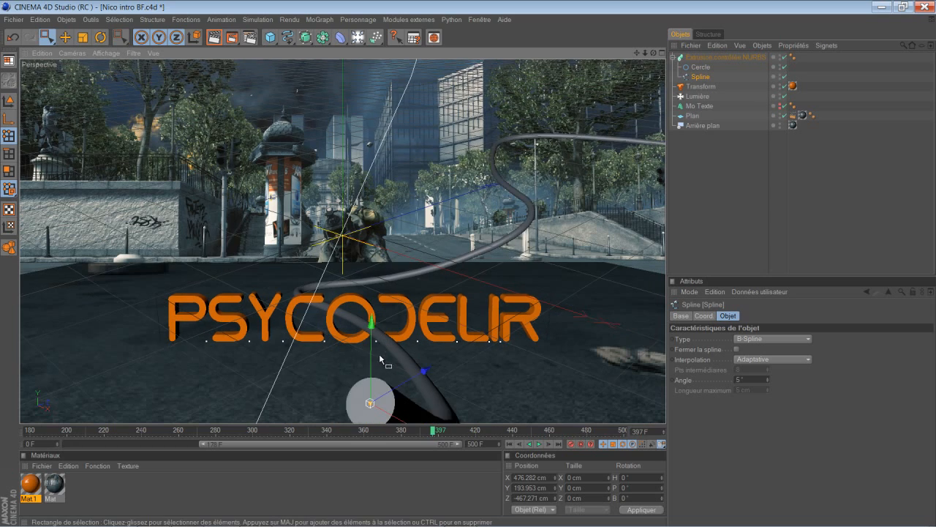
scroll(380, 360, "down", 1)
left_click_drag(367, 329, 468, 263)
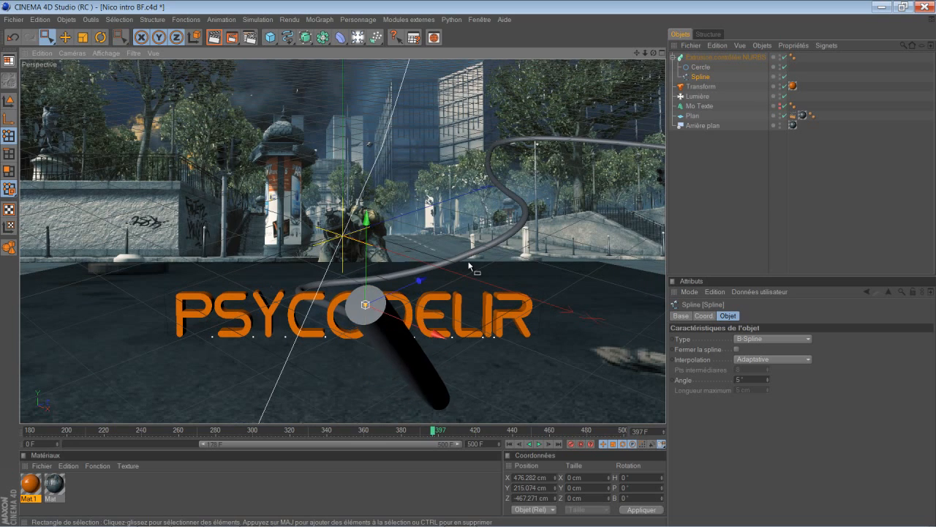
scroll(369, 331, "up", 2)
scroll(369, 331, "down", 1)
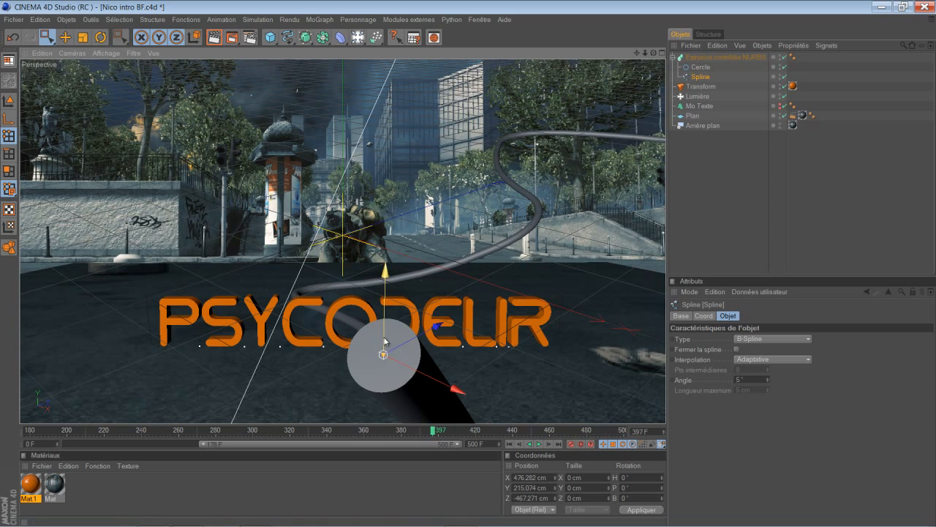
left_click_drag(385, 339, 469, 262)
scroll(379, 339, "up", 1)
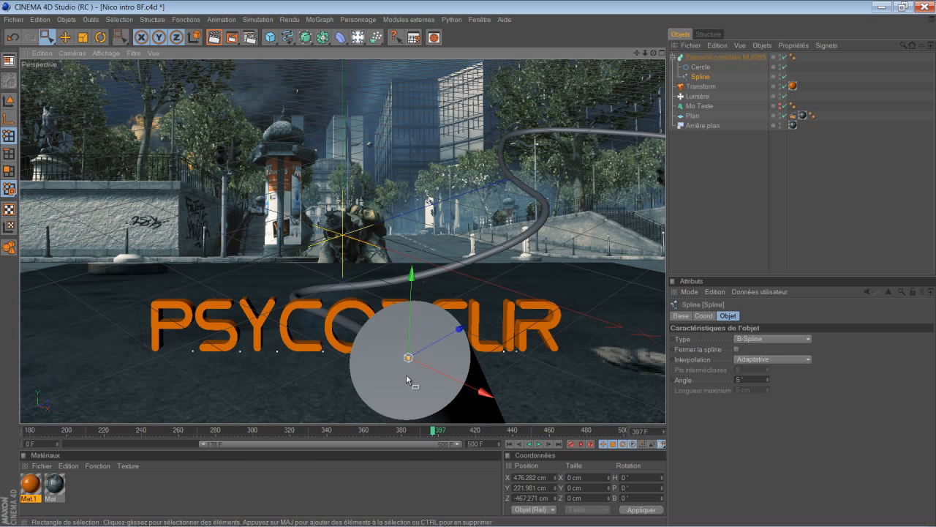
left_click_drag(406, 374, 468, 265)
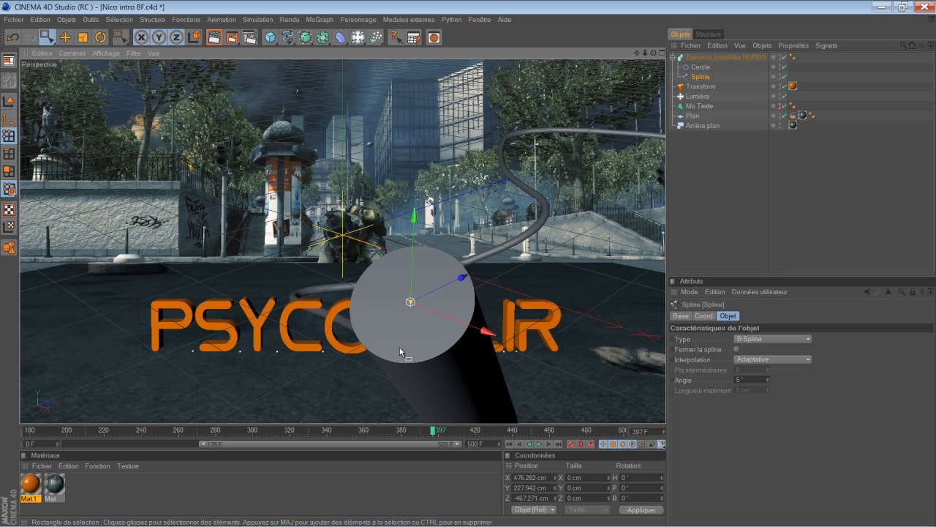
Move the near end point of the spline to X 481.436 cm, Y 238.742 cm and Z -481.016 cm.
left_click_drag(439, 314, 401, 293)
left_click_drag(286, 293, 485, 271)
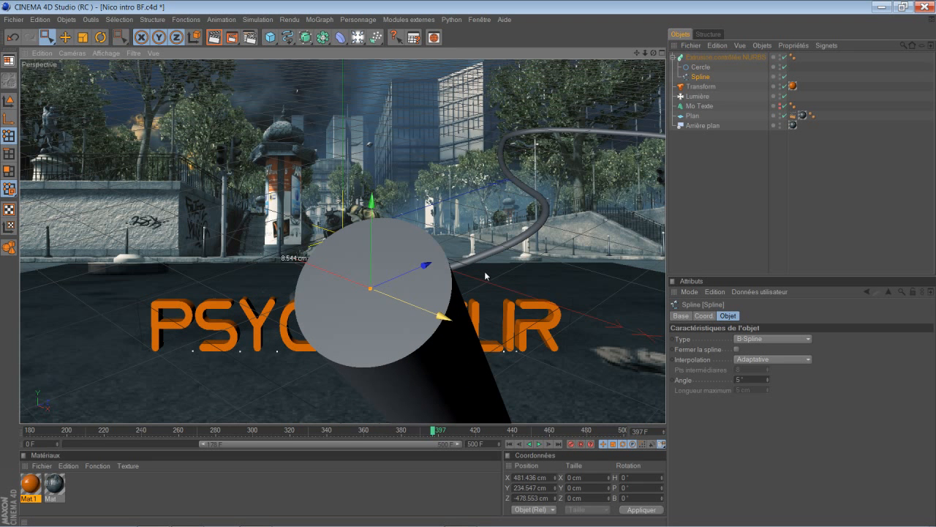
left_click_drag(343, 289, 272, 317)
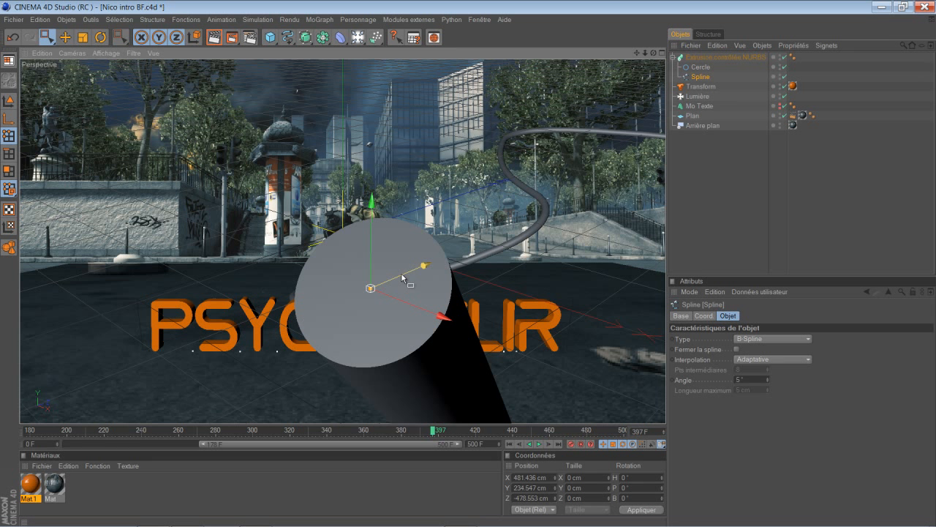
left_click_drag(403, 274, 425, 282)
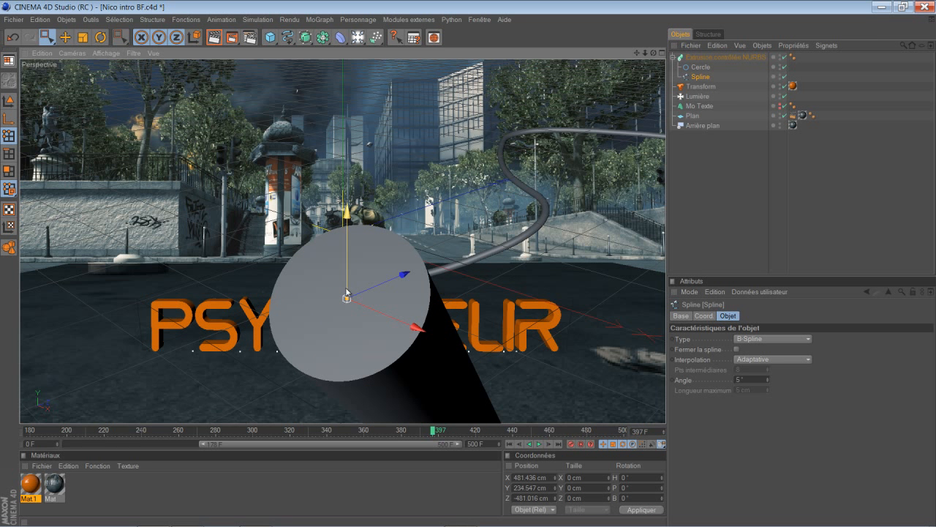
left_click_drag(353, 283, 461, 263)
Shift the spline's near end point to X 505.725 cm and Z -523.87 cm.
scroll(368, 234, "down", 3)
left_click_drag(320, 221, 375, 265)
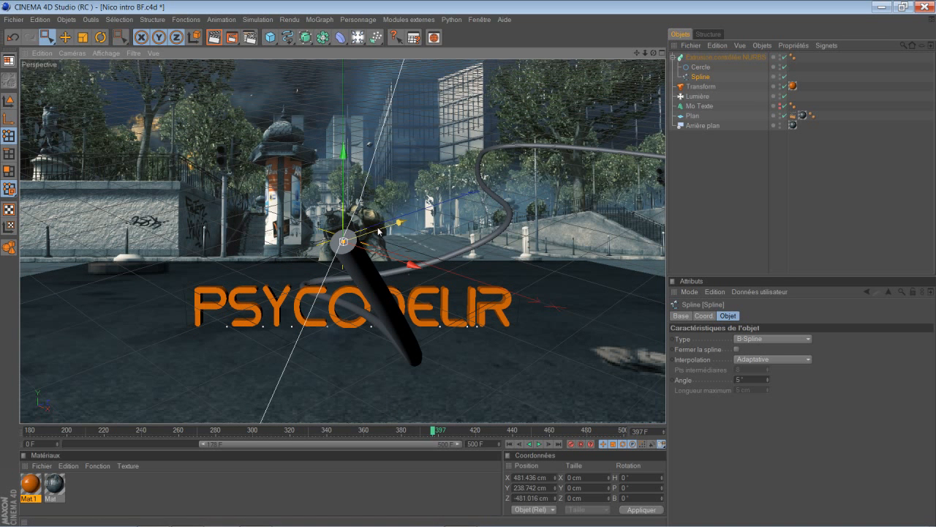
left_click_drag(379, 232, 477, 268)
scroll(282, 301, "up", 3)
scroll(291, 313, "down", 2)
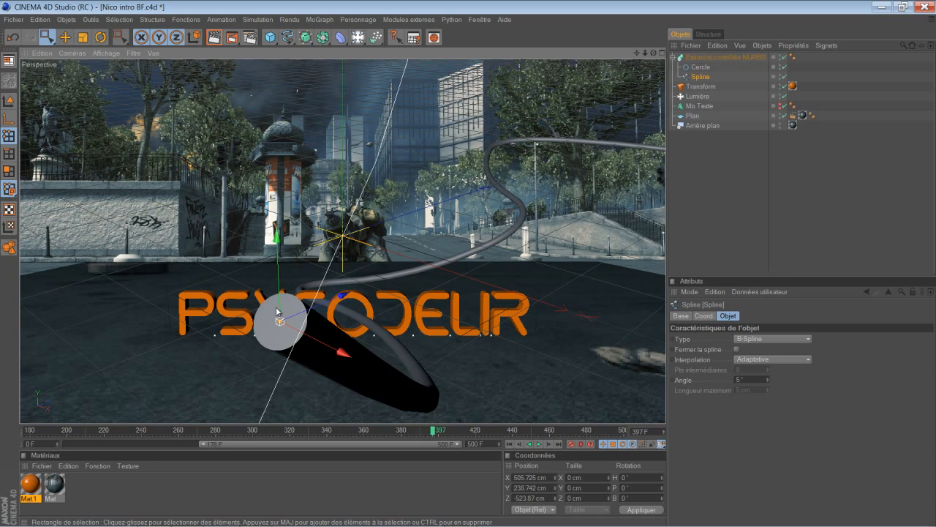
Fine-tune the spline's near end point to X 513.826 cm, Y 251.664 cm and Z -521.513 cm.
left_click_drag(280, 309, 469, 260)
scroll(293, 313, "up", 1)
scroll(293, 312, "up", 2)
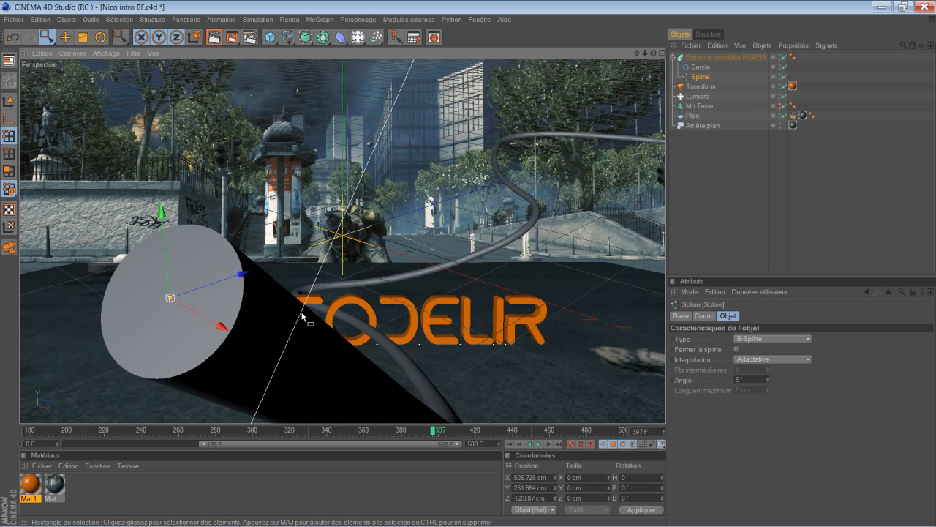
left_click_drag(239, 328, 254, 306)
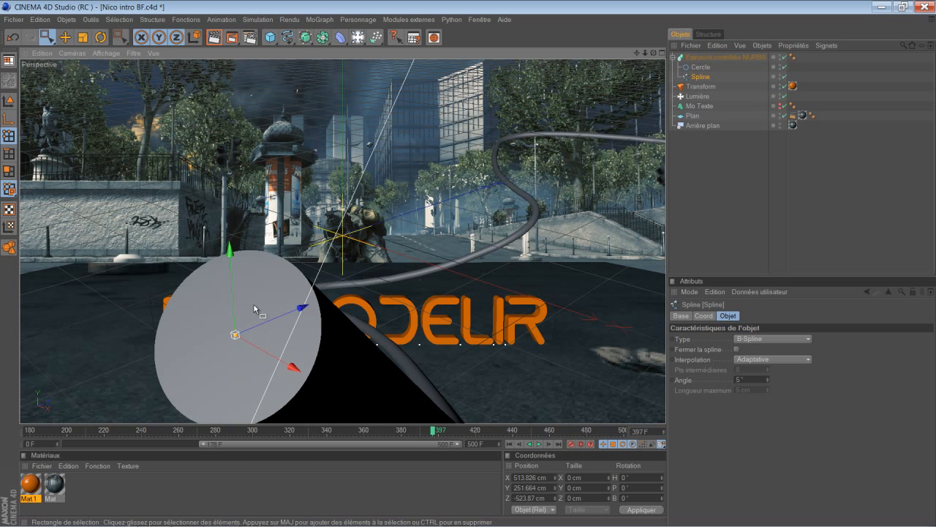
left_click_drag(324, 271, 326, 270)
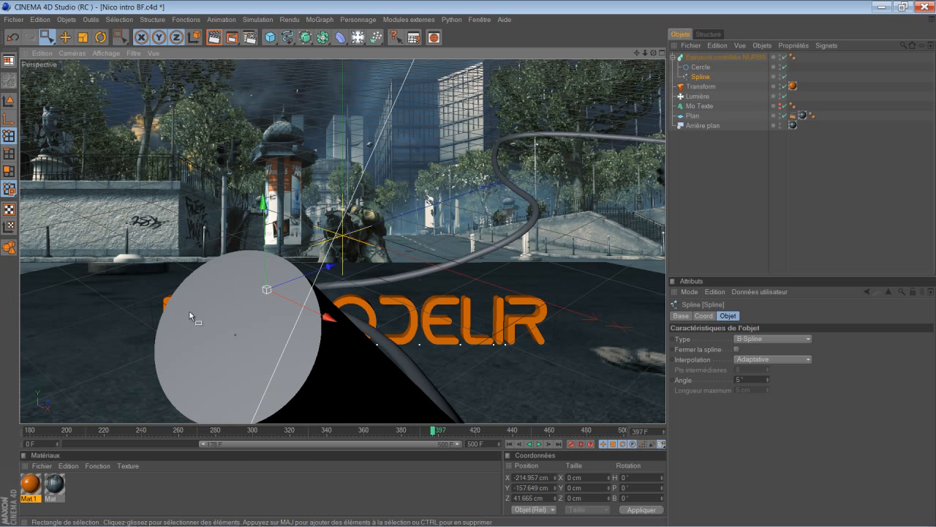
left_click_drag(262, 327, 485, 257)
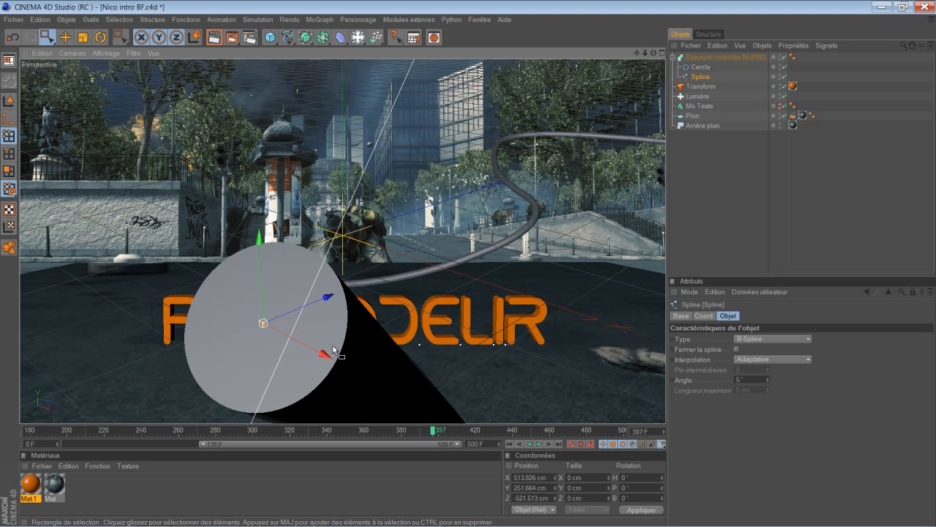
Move the spline's near end point to Y 252.876 cm and Z -517.052 cm.
scroll(286, 331, "up", 1)
scroll(287, 330, "down", 1)
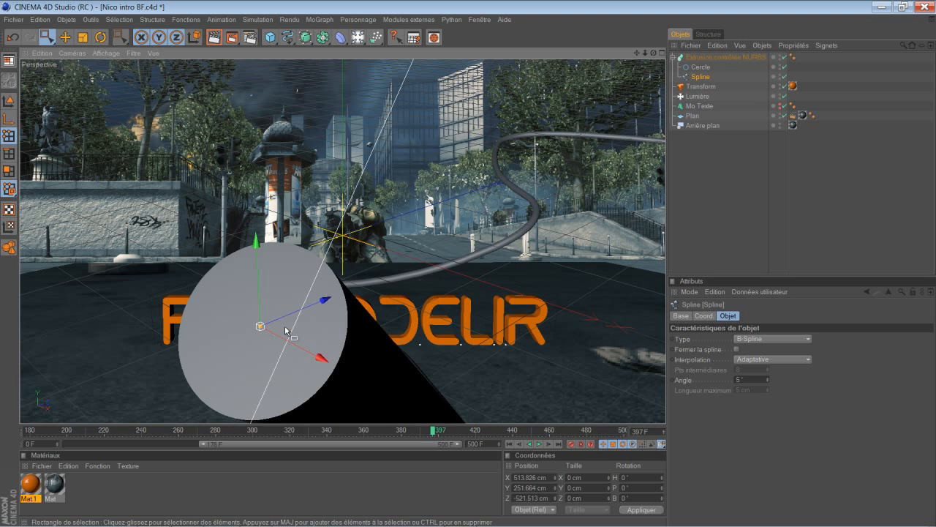
left_click_drag(294, 311, 475, 258)
scroll(324, 338, "up", 1)
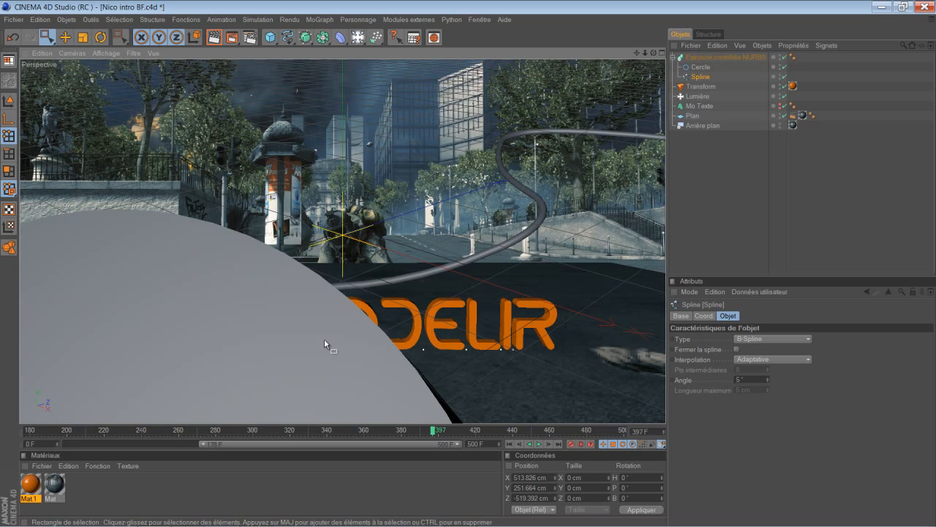
scroll(324, 338, "down", 1)
left_click_drag(296, 315, 477, 259)
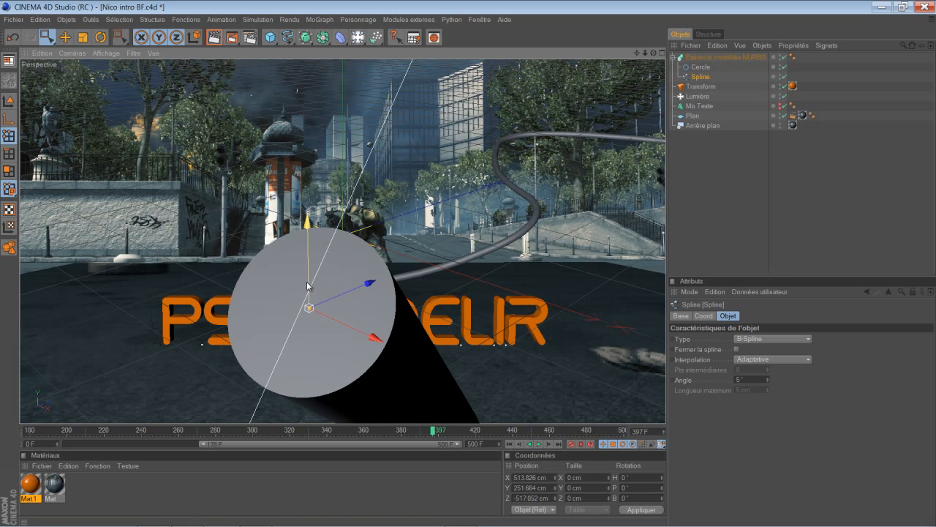
left_click_drag(307, 282, 468, 258)
scroll(307, 280, "up", 1)
scroll(307, 280, "down", 1)
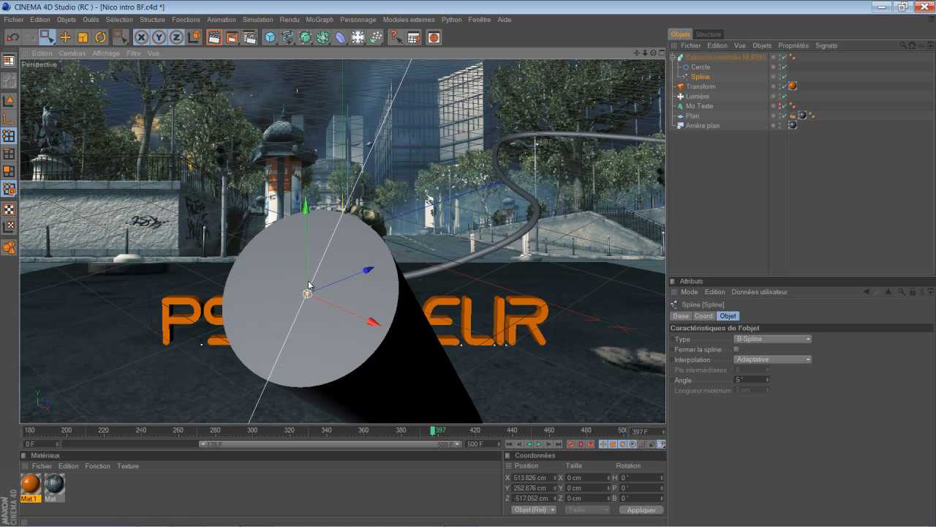
Adjust the spline's near end point further to Y 254.126 cm and Z -515.643 cm.
left_click_drag(325, 290, 468, 266)
scroll(310, 291, "up", 1)
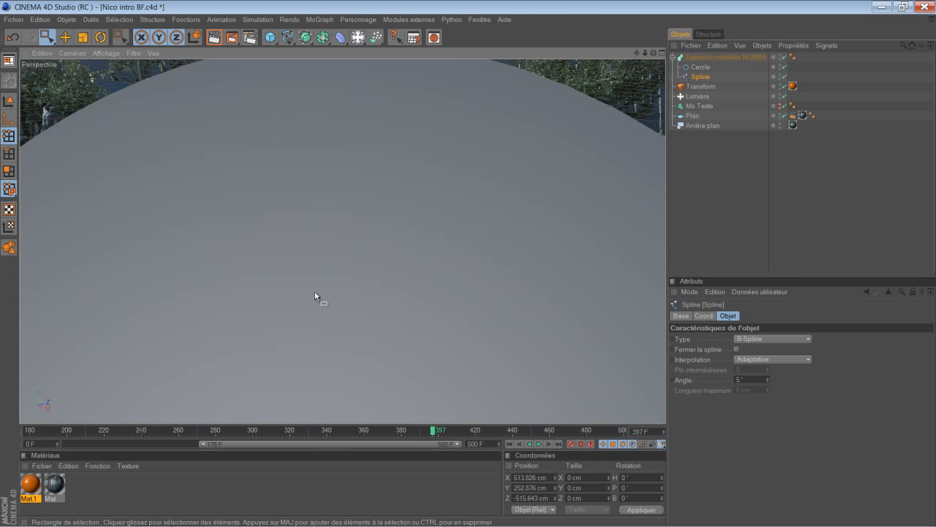
scroll(314, 292, "down", 1)
left_click_drag(323, 279, 469, 261)
scroll(328, 288, "up", 1)
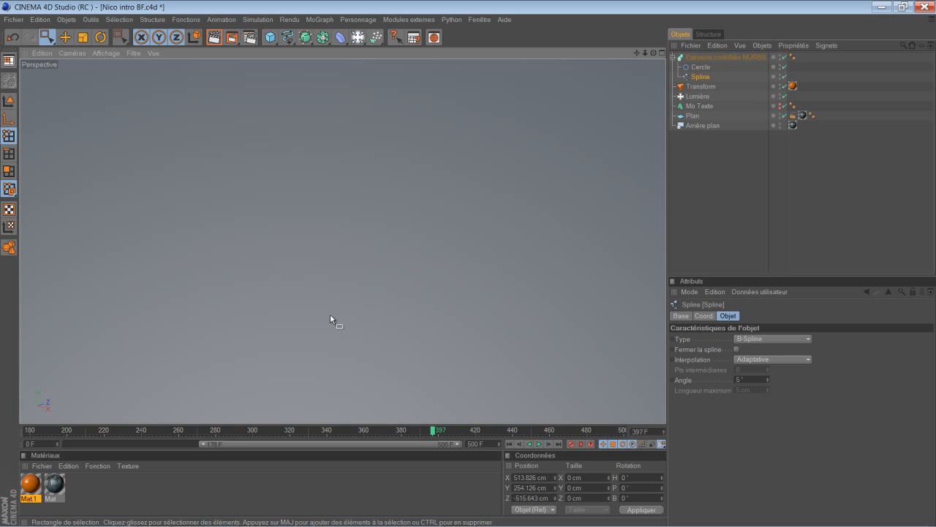
scroll(330, 313, "down", 1)
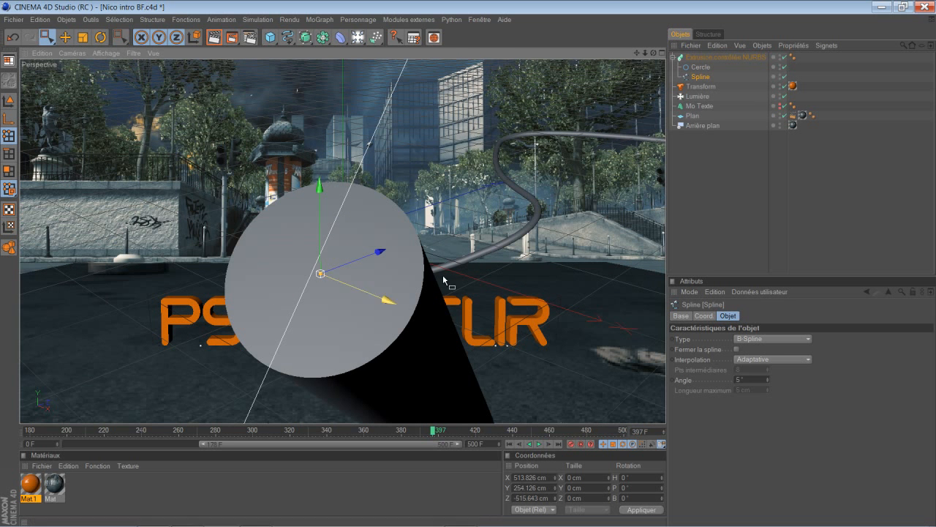
Set the end growth (Croissance fin) of the Extrusion contrôlée NURBS to 0 % and keyframe it at frame 439.
left_click(716, 56)
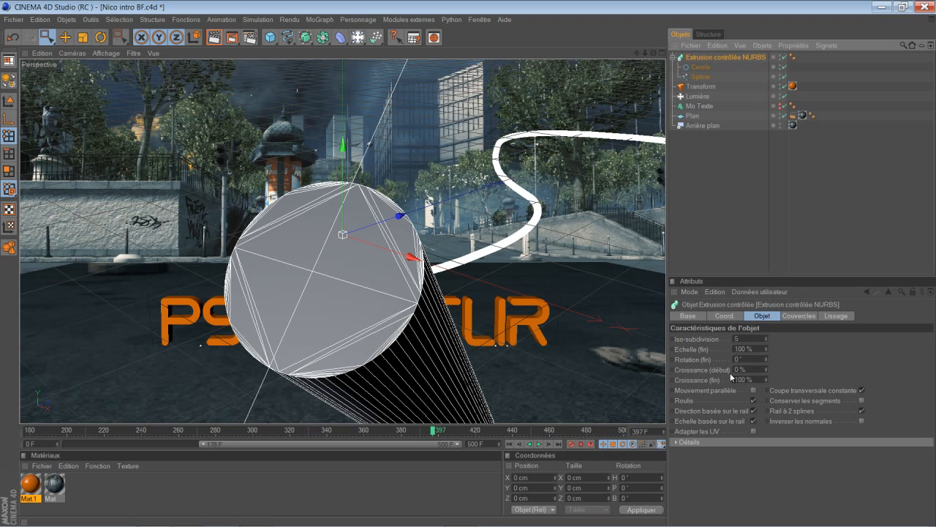
mouse_move(770, 381)
left_mouse_down()
mouse_move(767, 448)
mouse_move(767, 361)
mouse_move(773, 418)
mouse_move(768, 388)
left_mouse_up()
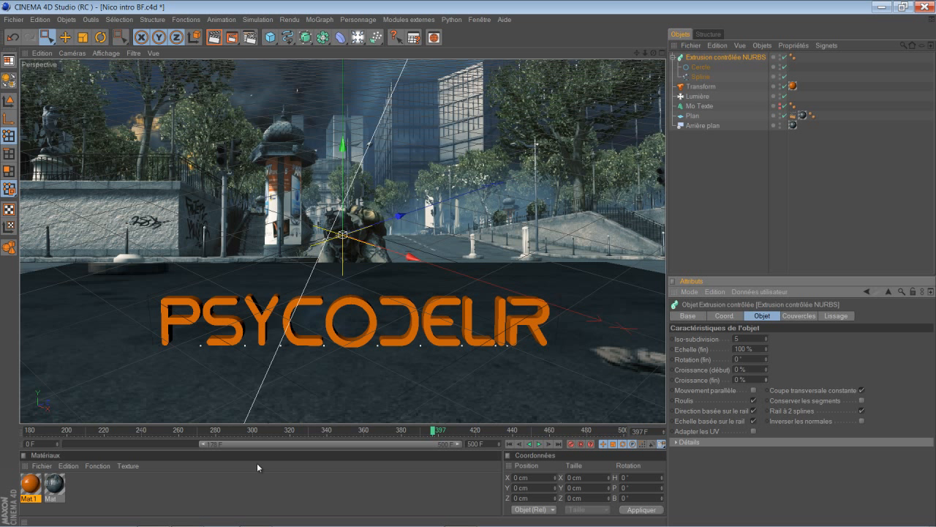
left_click(297, 444)
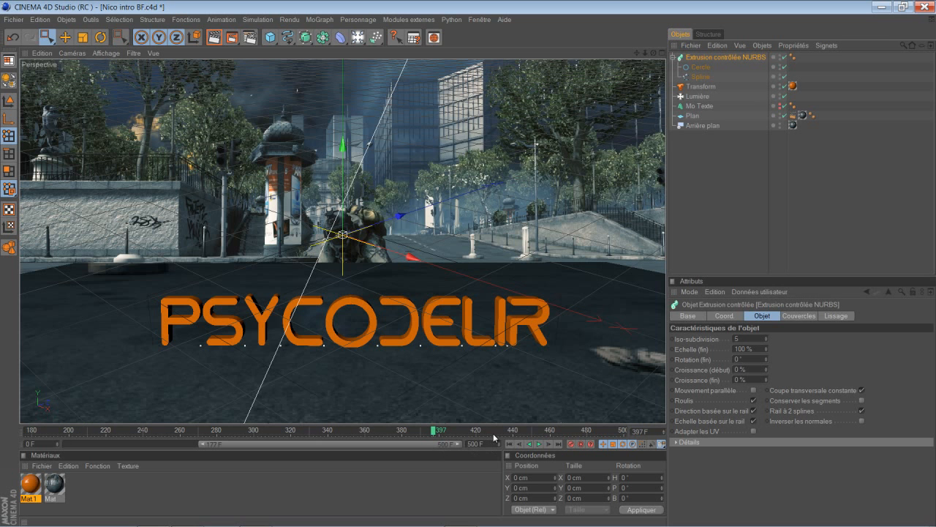
left_click(538, 433)
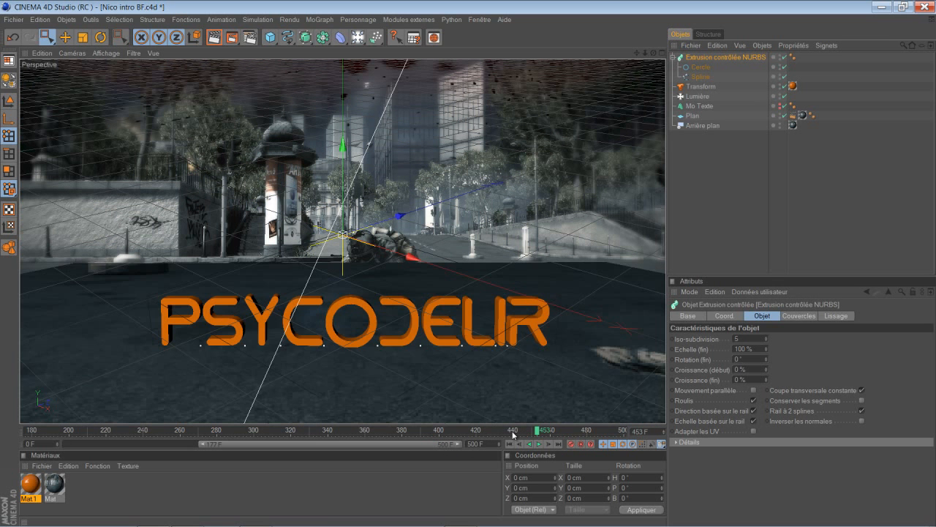
left_click(512, 432)
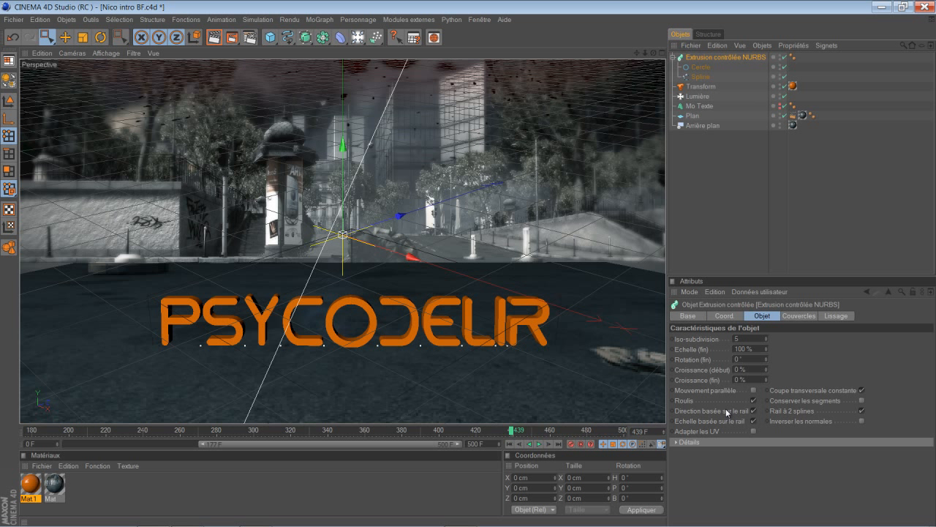
left_click(674, 382)
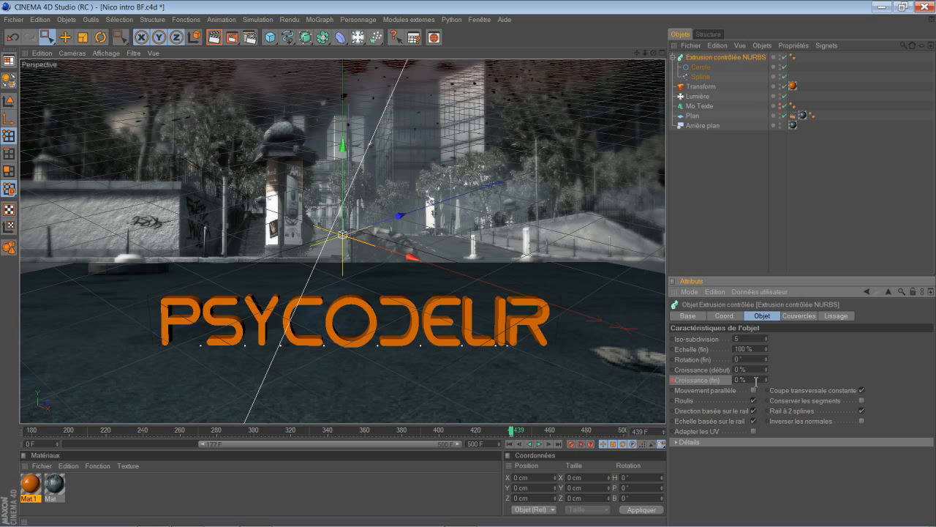
Keyframe the sweep's end growth (Croissance fin) at 100 % on frame 500.
left_click(589, 431)
left_click_drag(590, 432, 625, 433)
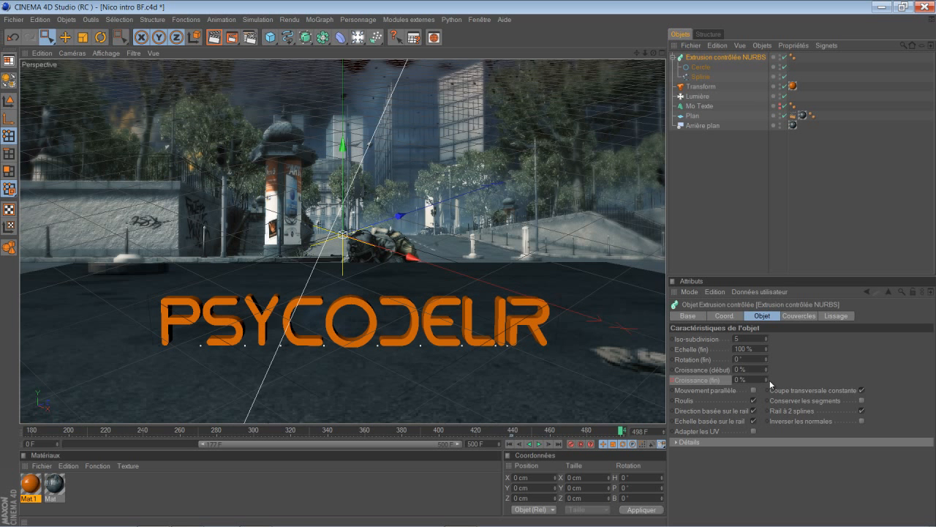
left_click_drag(620, 433, 627, 432)
left_click_drag(768, 380, 768, 271)
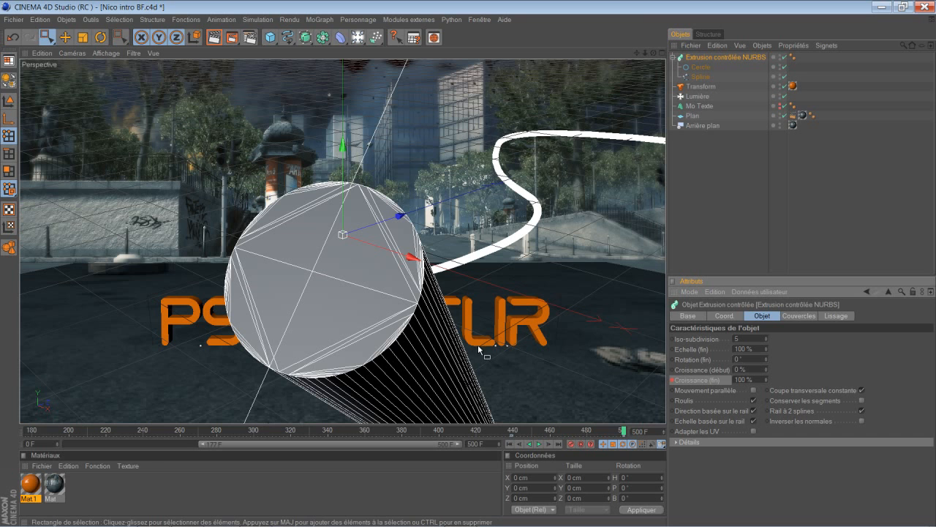
Reframe the perspective view so that the tube's near end covers the whole picture at frame 500.
scroll(479, 349, "up", 5)
scroll(478, 349, "down", 5)
scroll(480, 351, "up", 5)
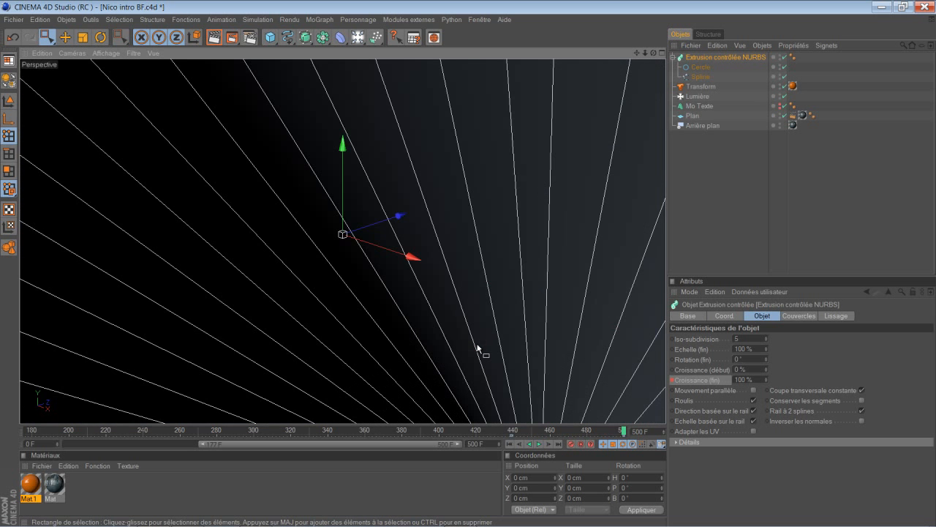
scroll(480, 350, "down", 5)
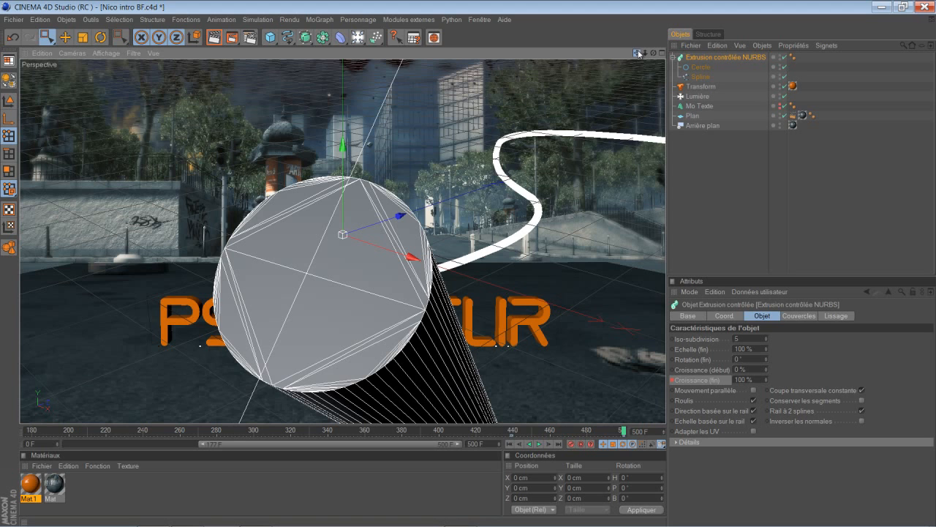
mouse_move(638, 54)
left_mouse_down()
mouse_move(471, 266)
mouse_move(451, 278)
mouse_move(673, 15)
mouse_move(469, 264)
left_mouse_up()
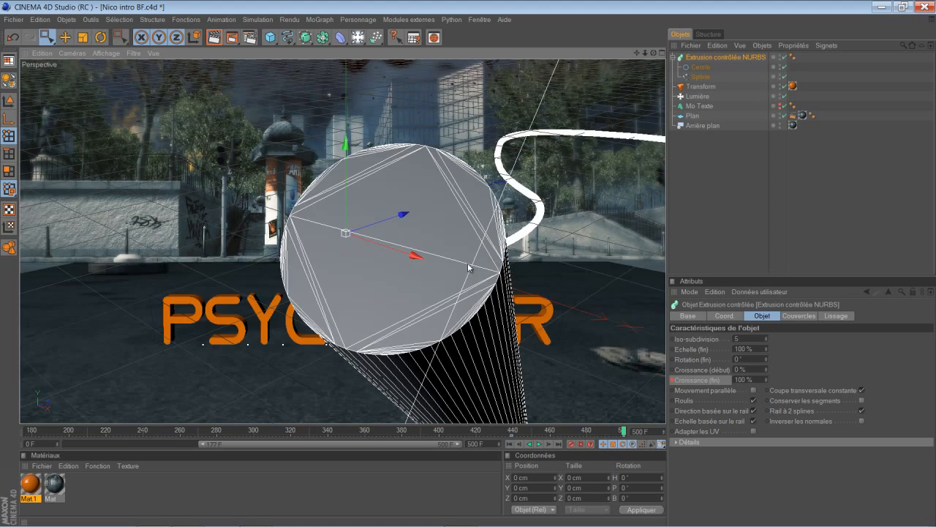
left_click_drag(636, 53, 469, 267)
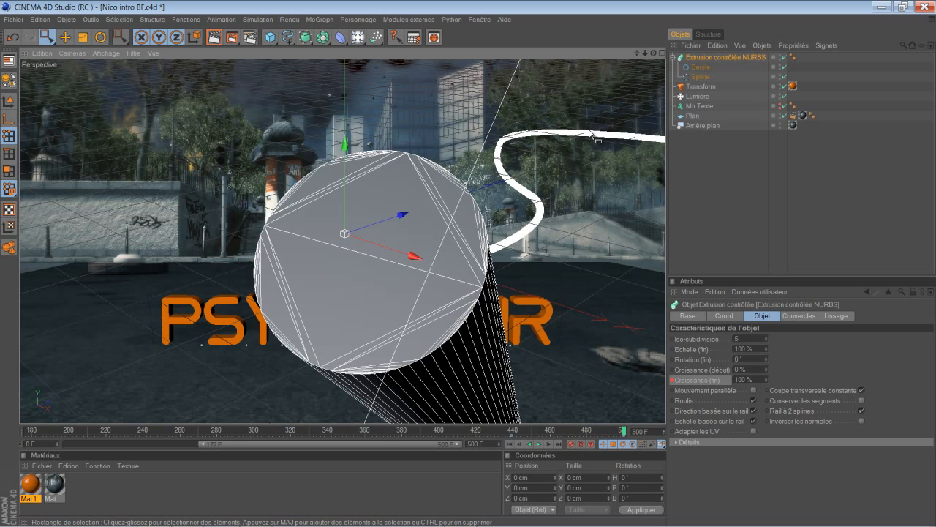
scroll(484, 283, "up", 1)
scroll(484, 283, "down", 1)
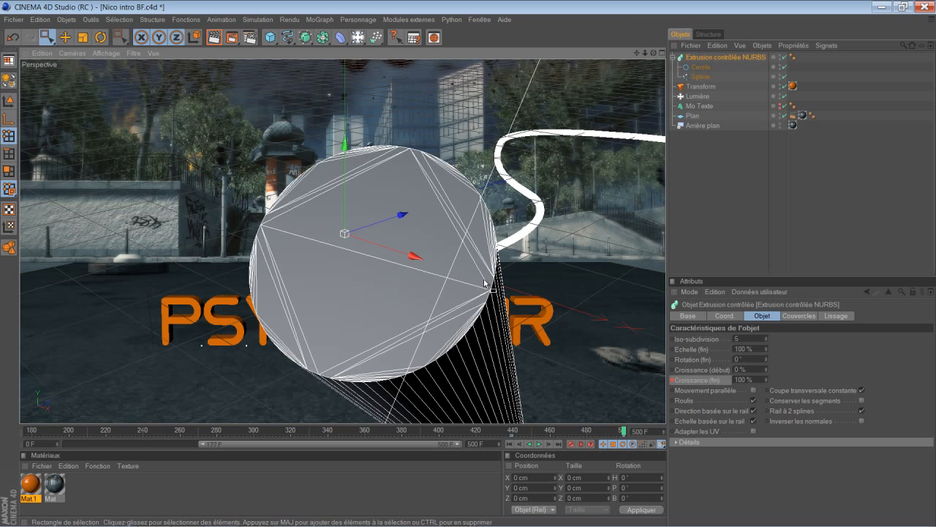
scroll(485, 282, "up", 2)
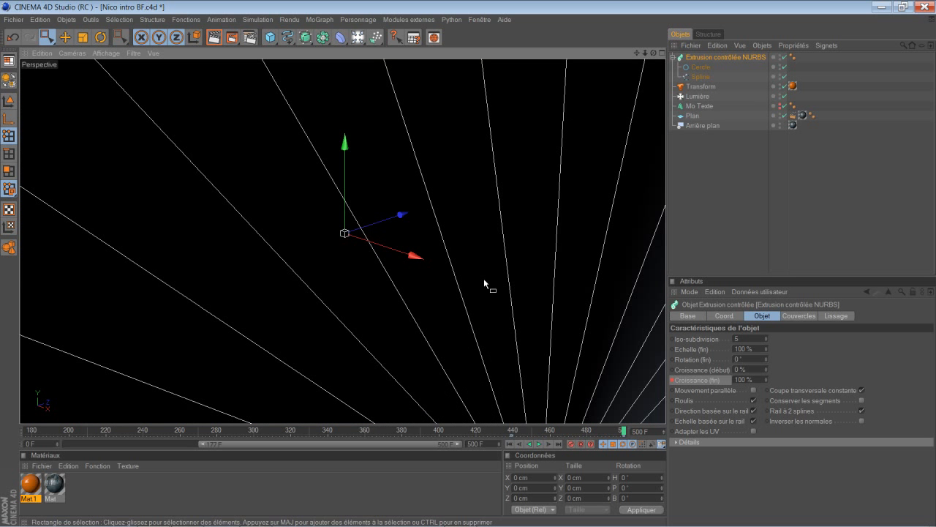
Play back the tube's growth animation through to its end and return to frame 435.
left_click(496, 430)
left_click(539, 444)
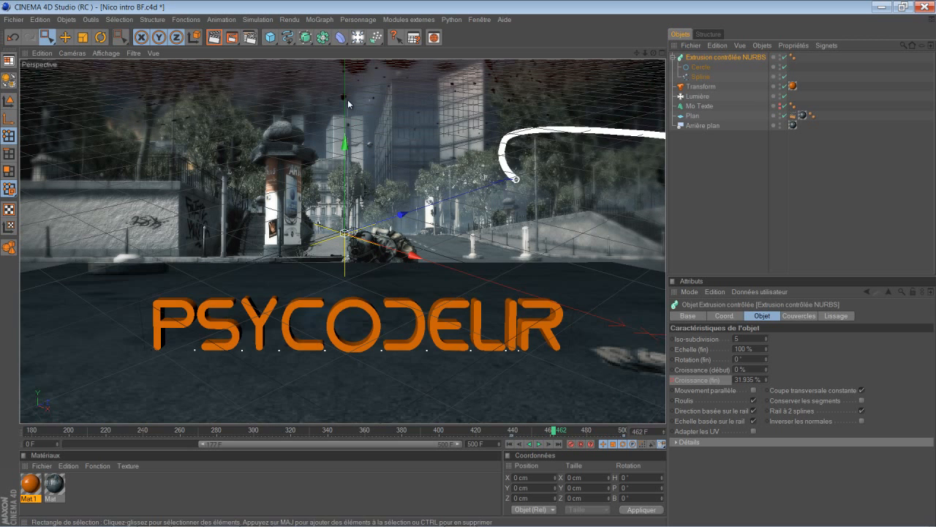
left_click(539, 444)
left_click(539, 444)
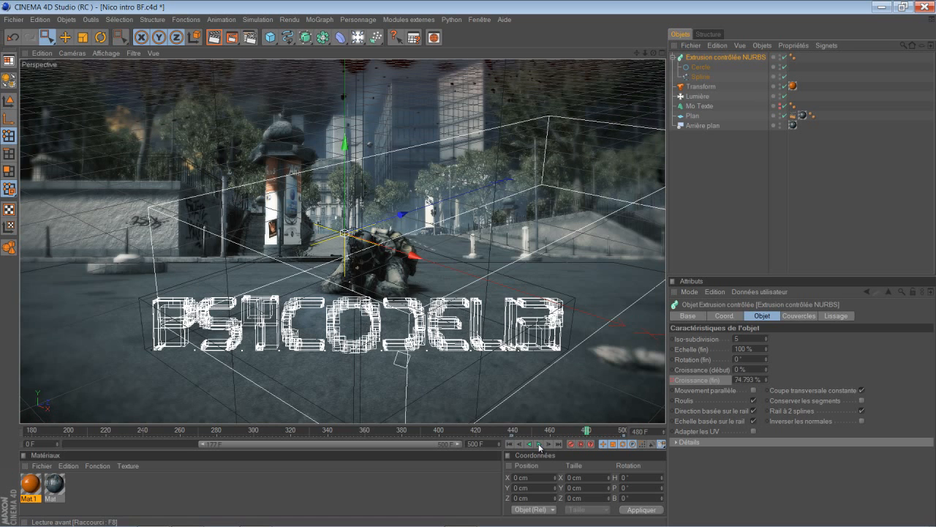
left_click(539, 444)
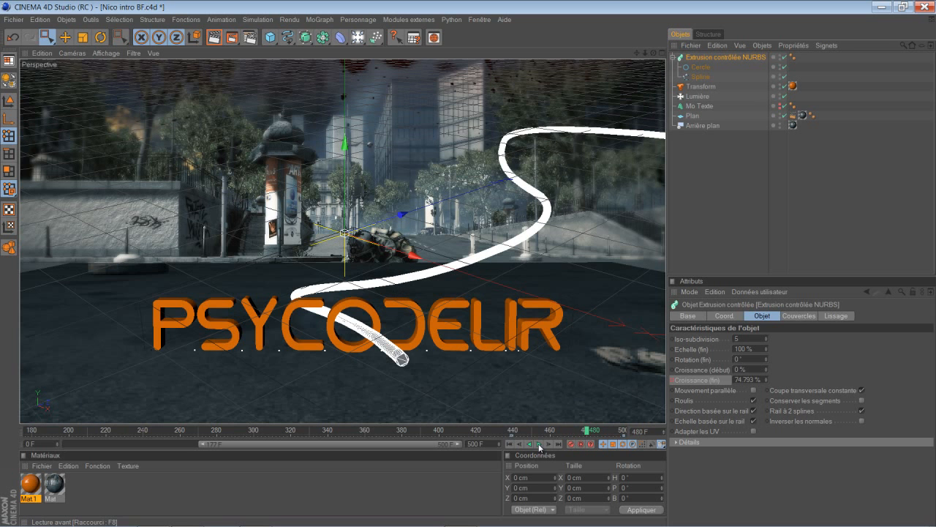
left_click(539, 444)
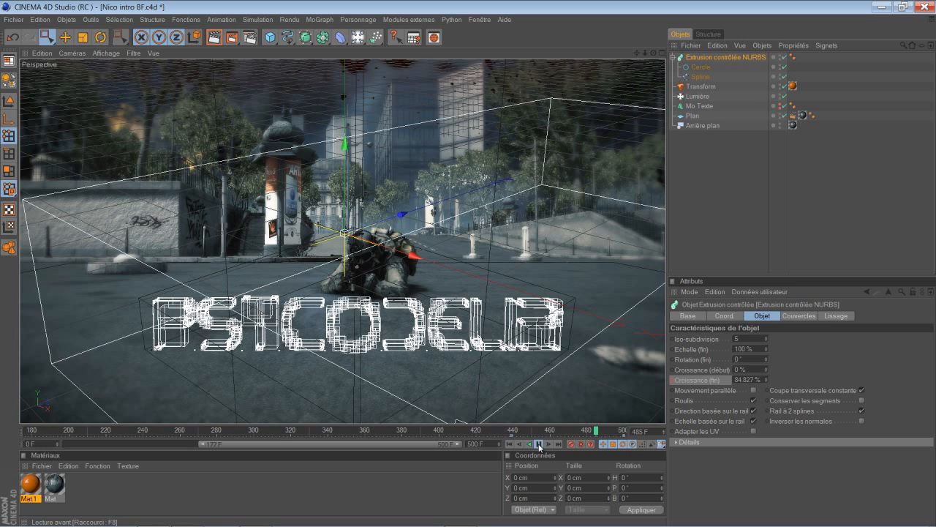
left_click(540, 444)
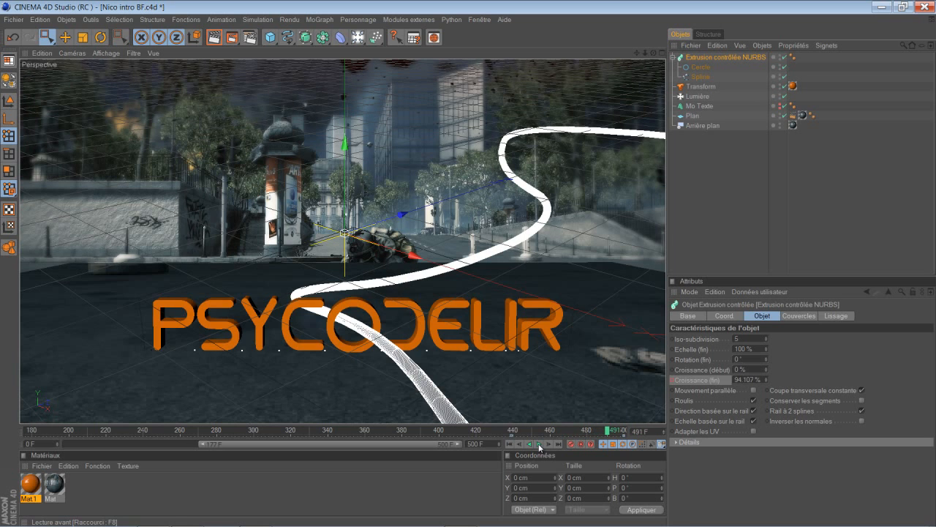
left_click(540, 444)
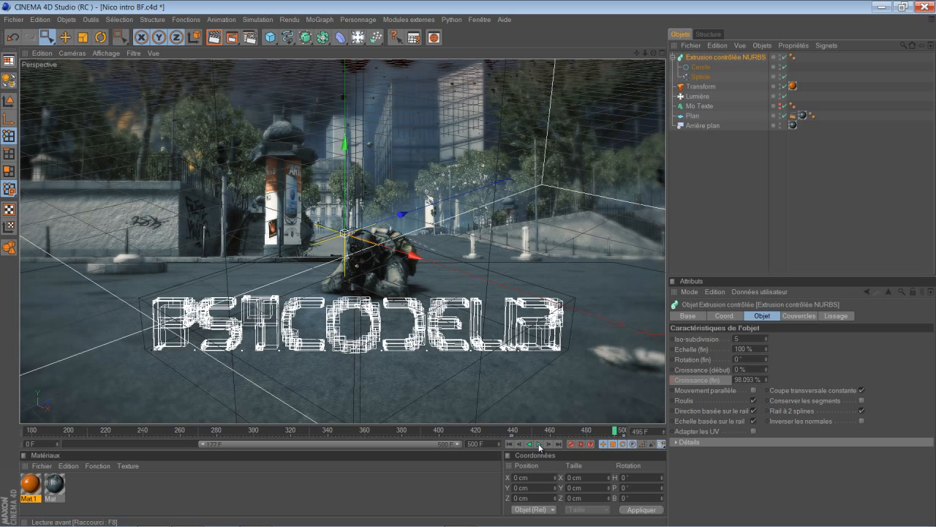
left_click(539, 444)
left_click(539, 444)
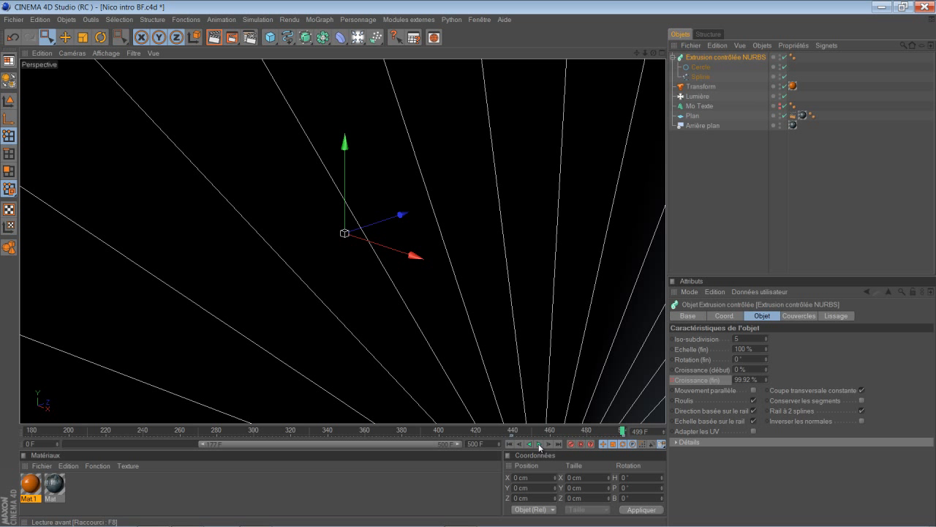
left_click(505, 431)
Create a new material and set its colour to red with R 153, V 10 and B 10.
double_click(131, 486)
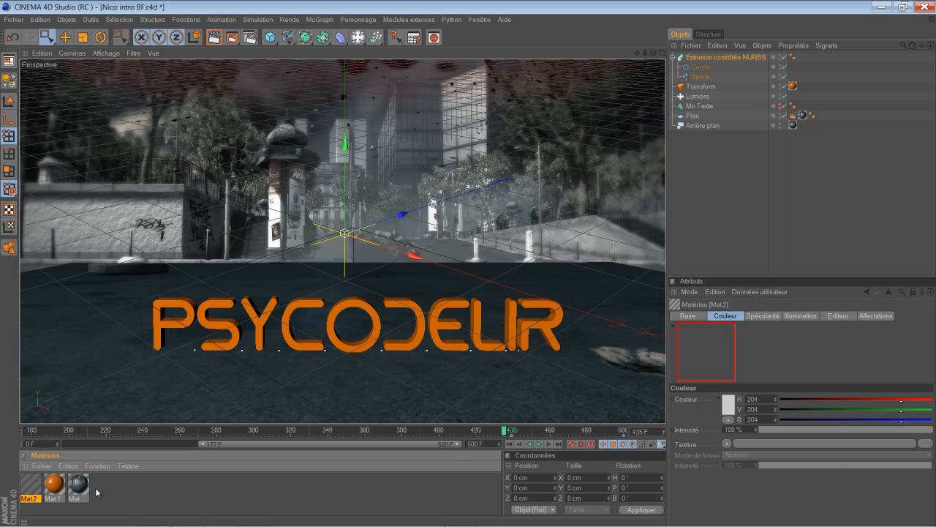
double_click(30, 484)
left_click(167, 170)
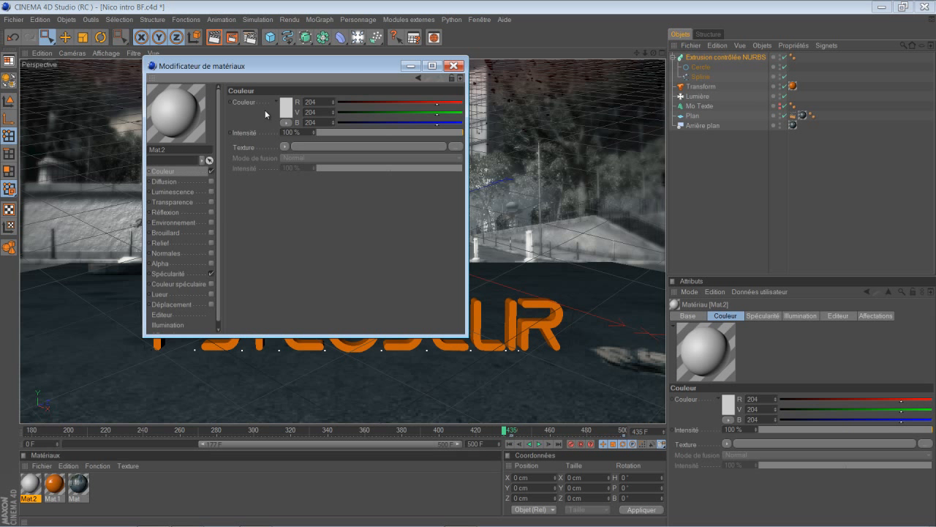
left_click(294, 108)
left_click_drag(281, 96, 293, 99)
left_click(274, 154)
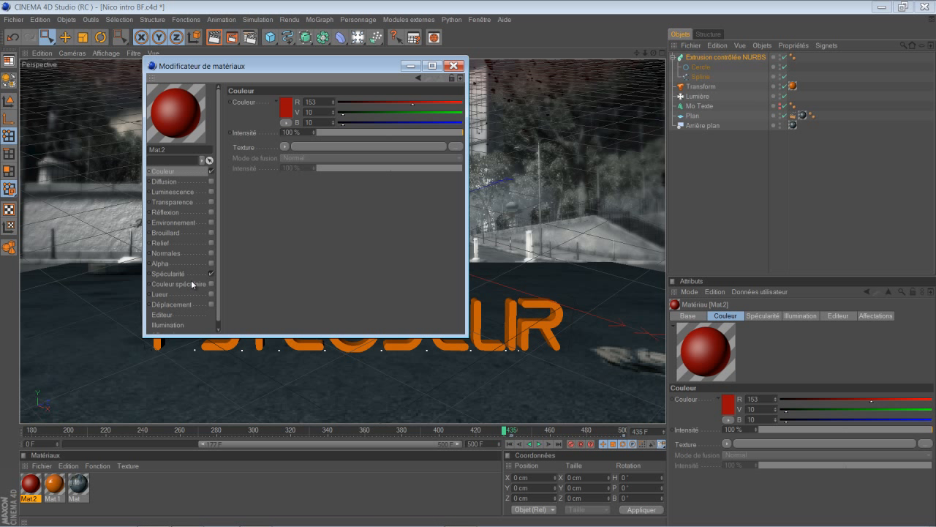
Disable the red material's specularity and enable its glow (Lueur) with an inner intensity of 76 %.
left_click(172, 274)
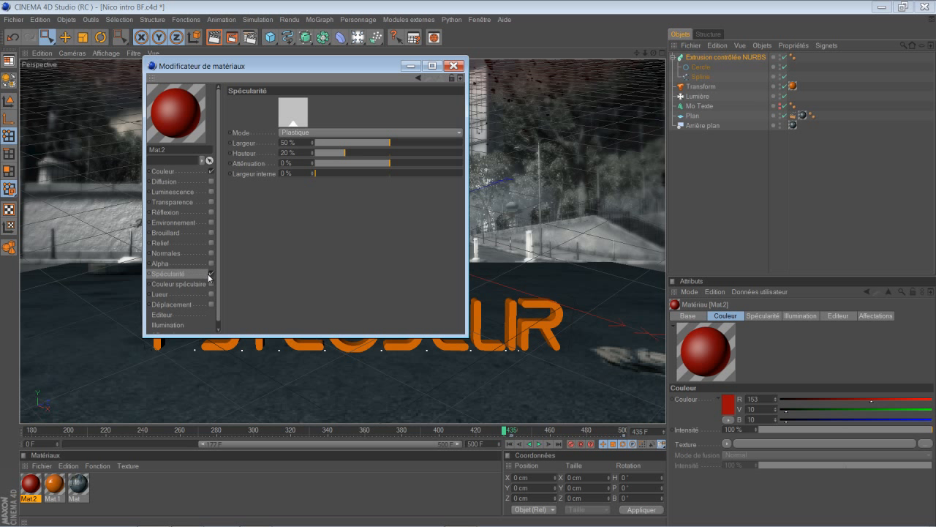
left_click(211, 274)
left_click(212, 294)
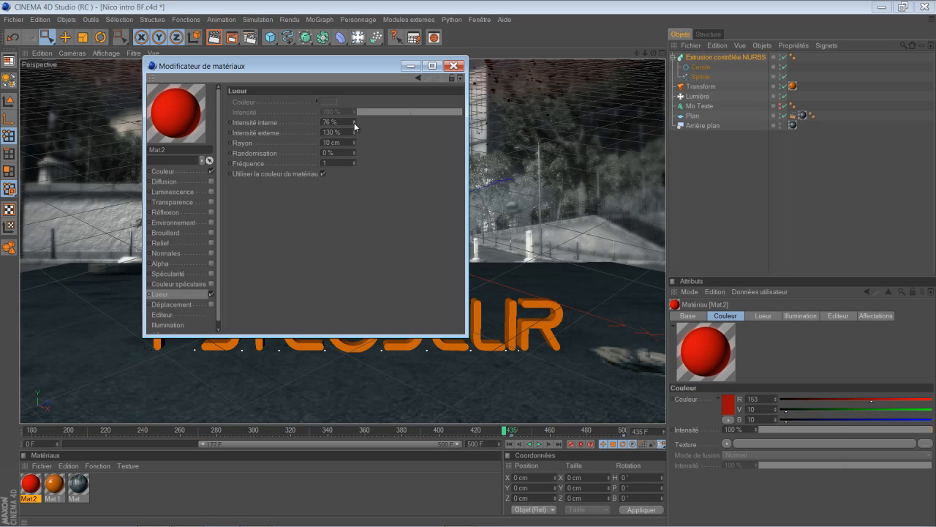
left_click(48, 459)
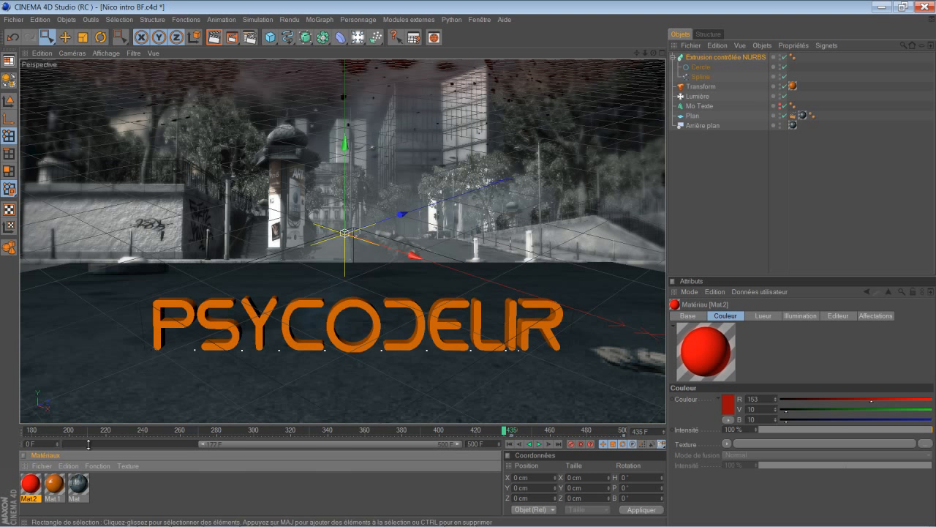
Apply the red material to the Extrusion contrôlée NURBS and render the perspective view at frame 469.
left_click_drag(41, 483, 721, 55)
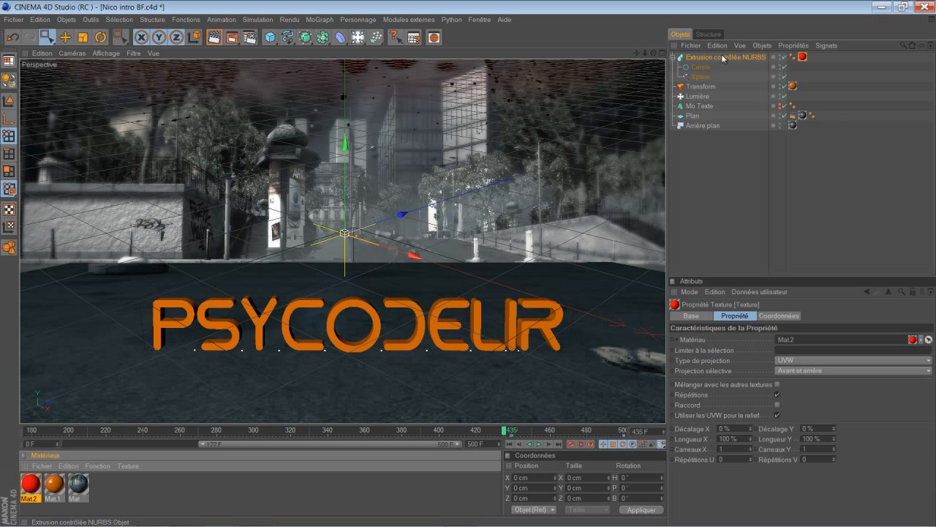
left_click(540, 431)
left_click(566, 433)
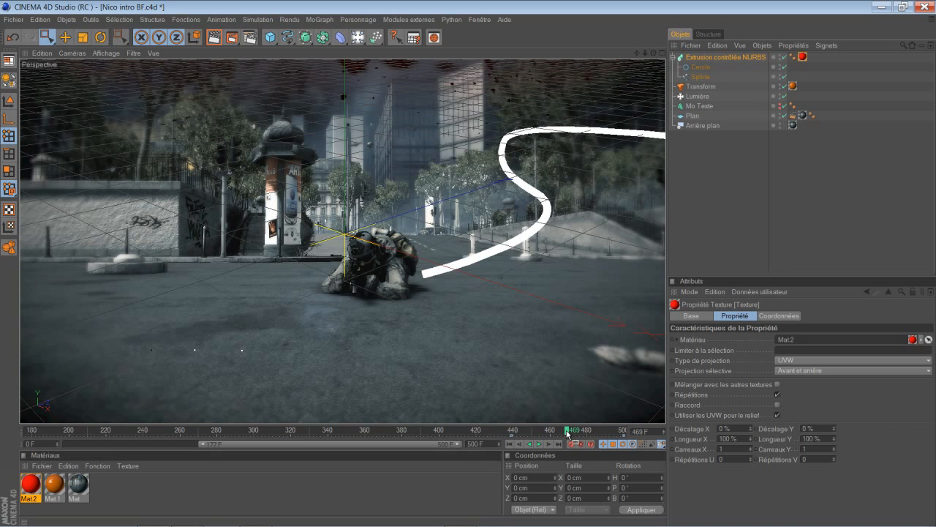
left_click(214, 37)
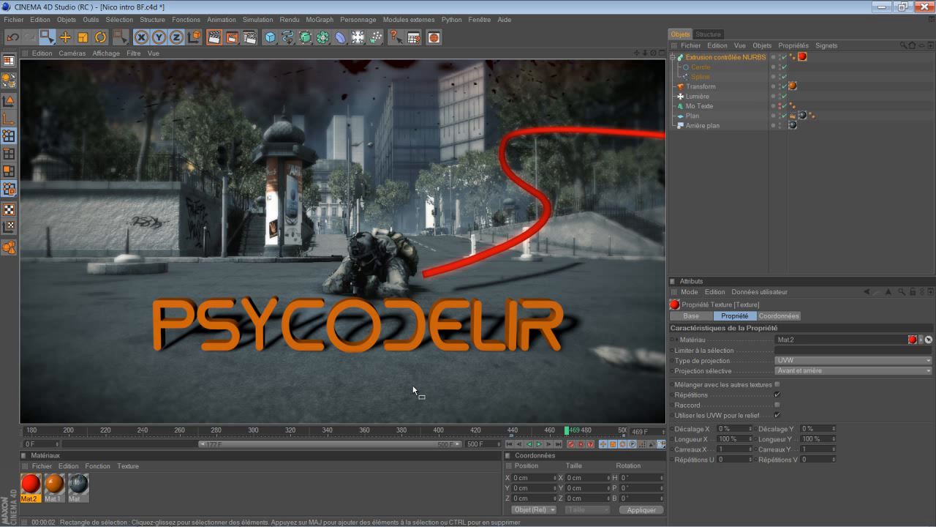
mouse_move(523, 524)
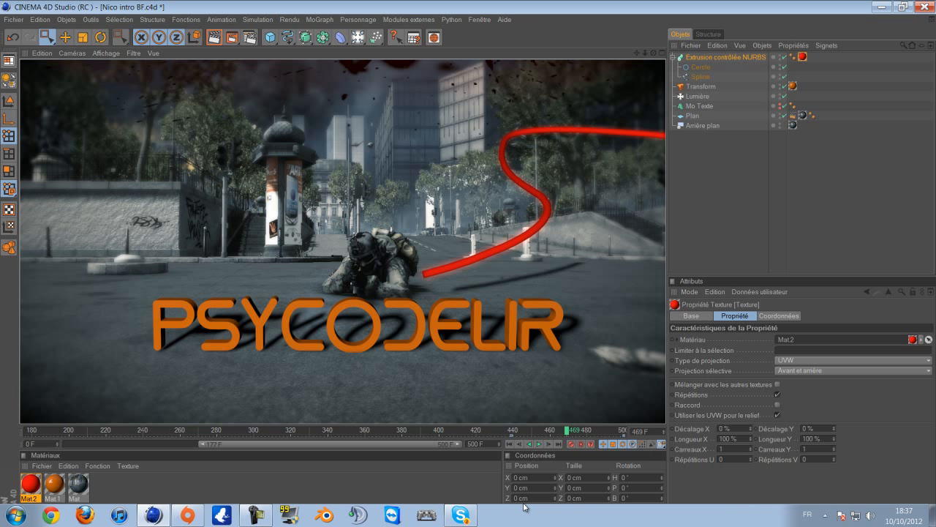
left_click(265, 515)
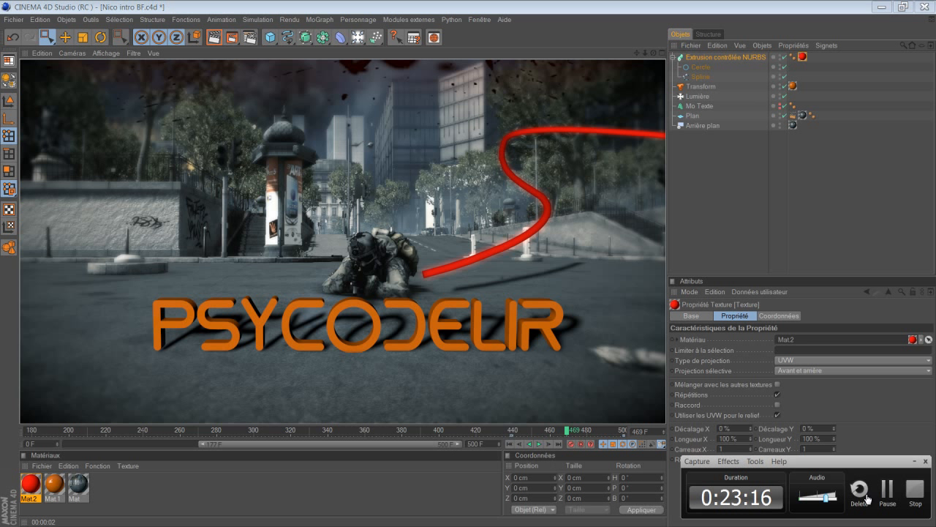